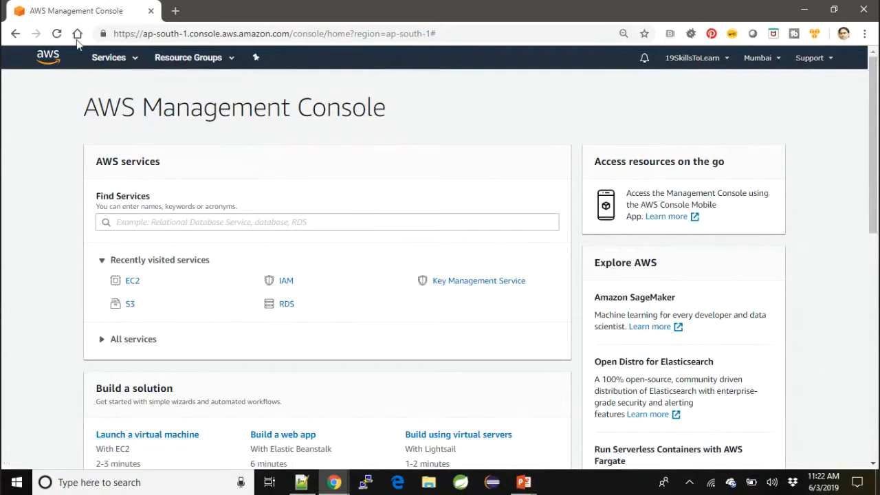
Step: Open the EC2 service and start launching a new instance from its Instances page
click(110, 59)
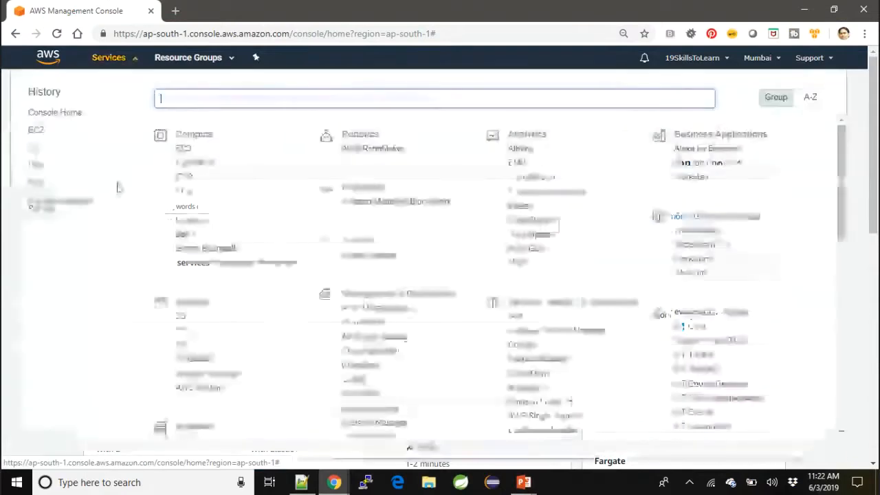
click(184, 152)
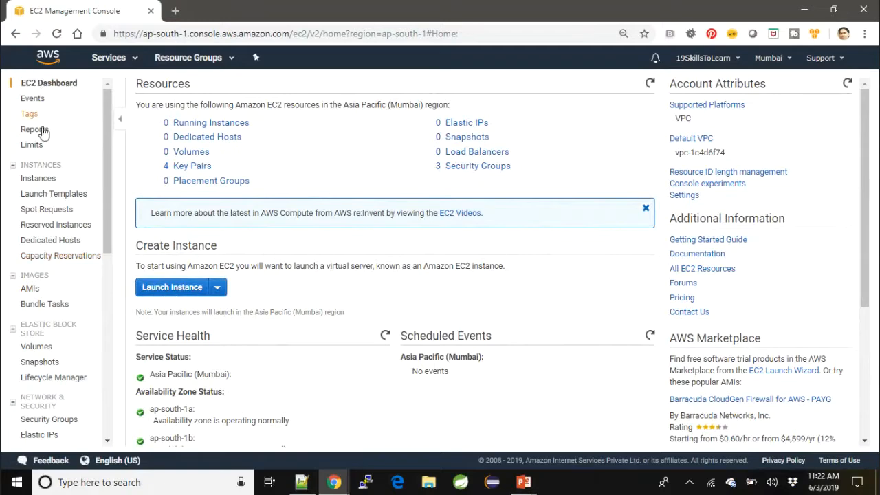
scroll(42, 234, down, 2)
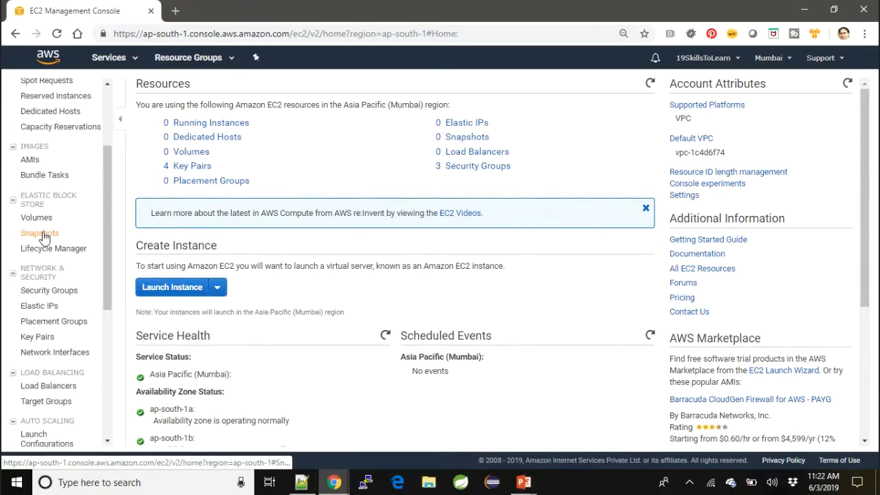
scroll(43, 236, down, 4)
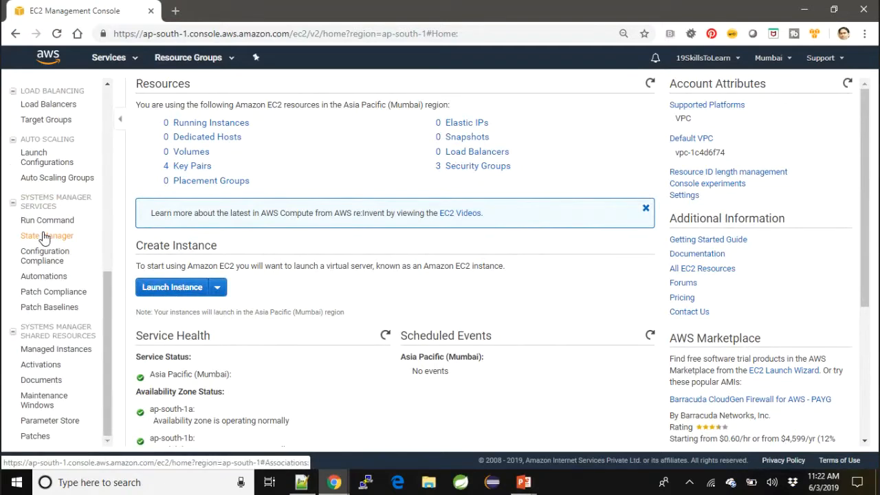
scroll(43, 237, up, 6)
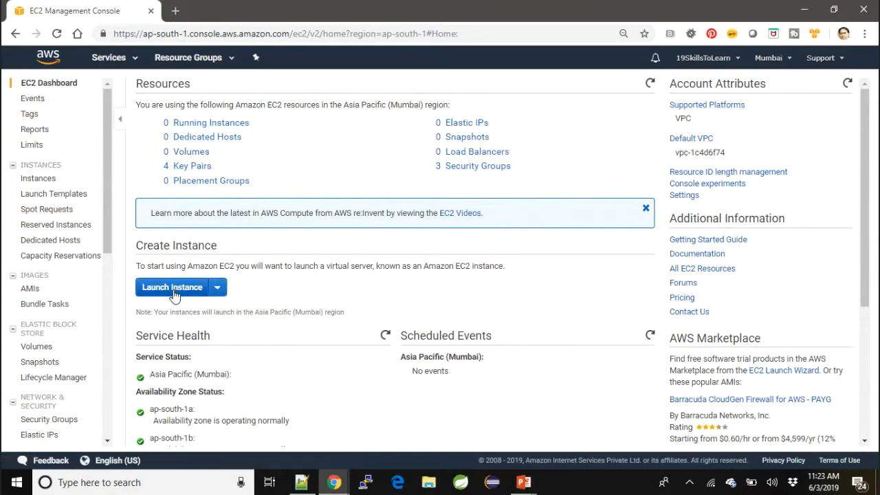
click(39, 178)
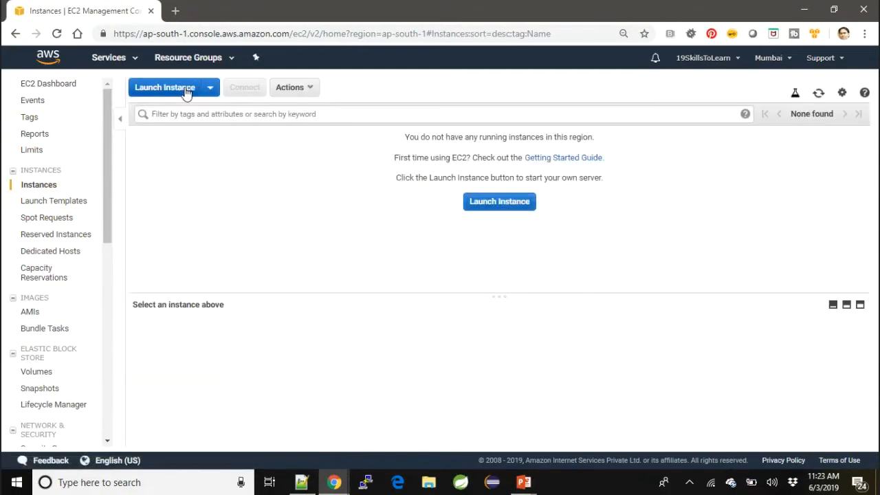
click(165, 87)
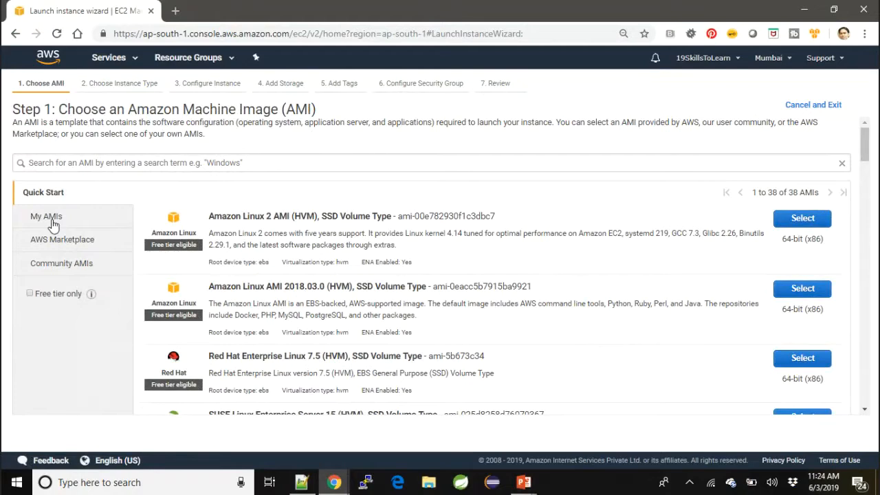
Step: Examine the My AMIs list, then the AWS Marketplace's featured software, popular software and product categories
click(46, 216)
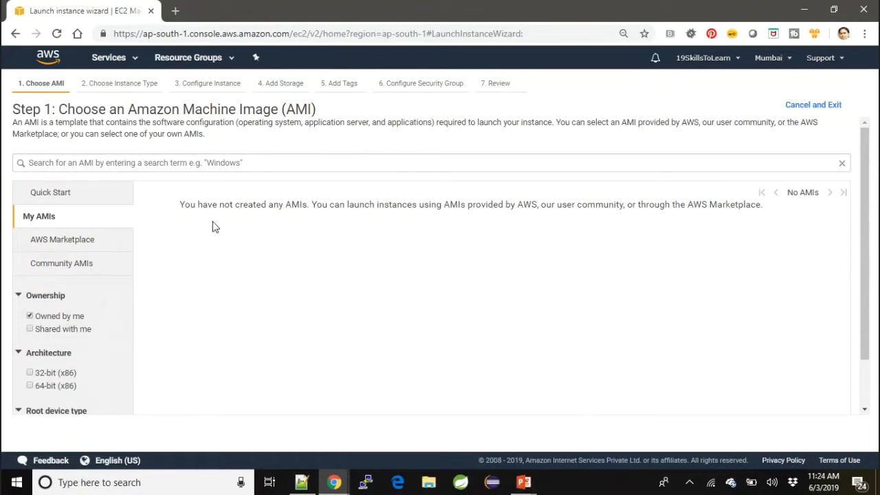
click(61, 247)
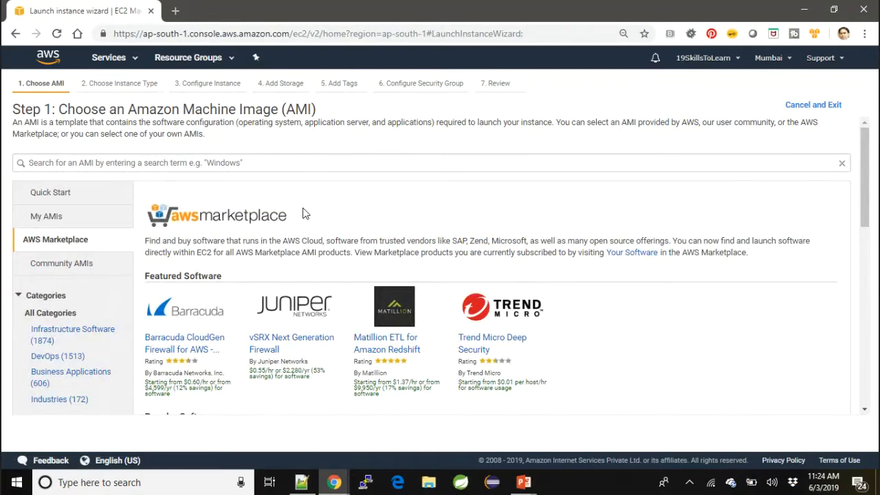
scroll(303, 214, down, 5)
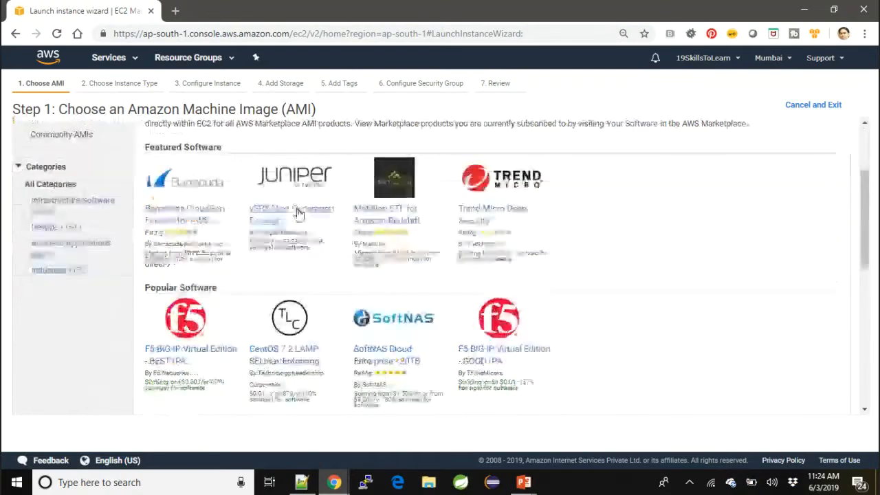
scroll(298, 213, down, 1)
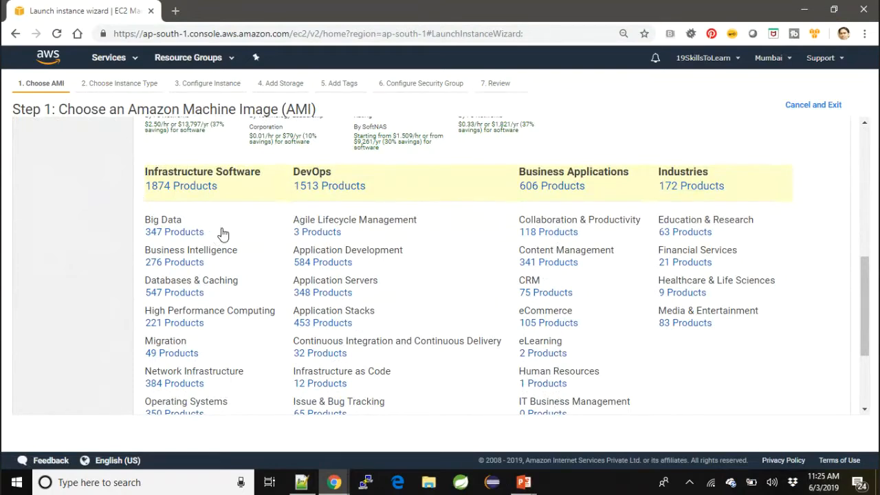
scroll(223, 235, up, 10)
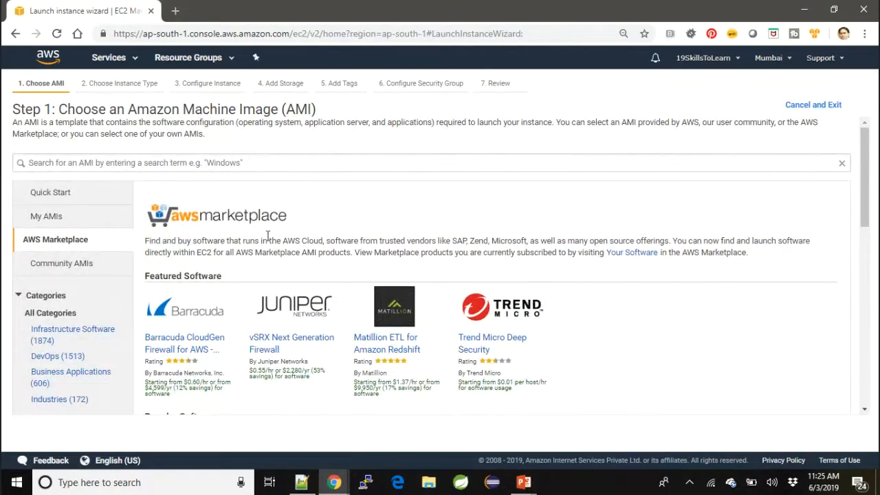
scroll(269, 236, down, 2)
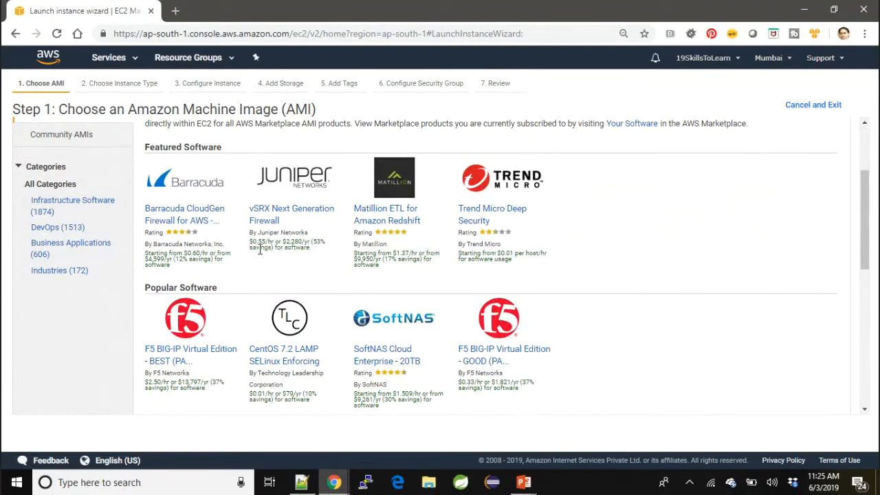
scroll(260, 249, up, 2)
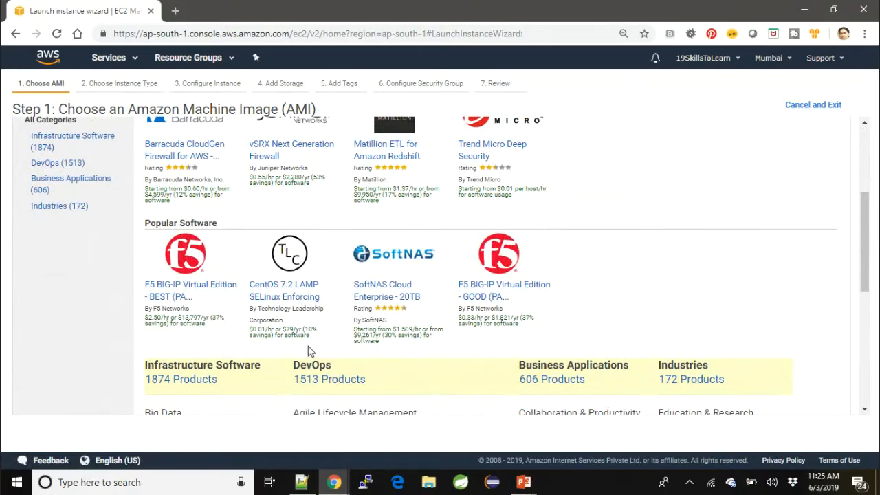
scroll(307, 343, up, 3)
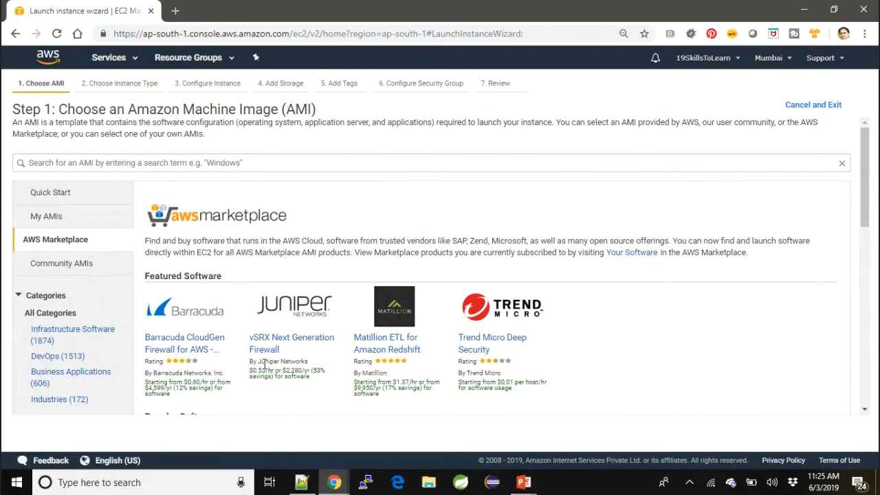
Step: Examine the Community AMIs and their operating system, architecture and root device type filters
click(69, 270)
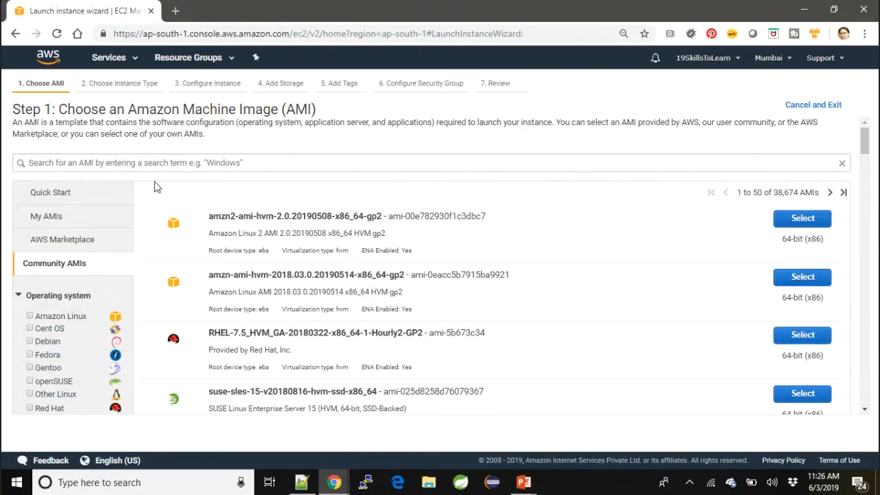
click(171, 165)
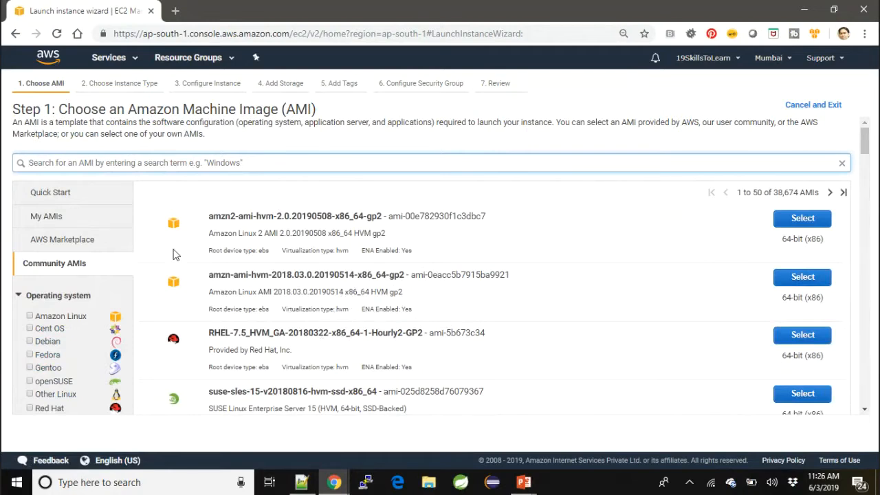
scroll(89, 295, down, 1)
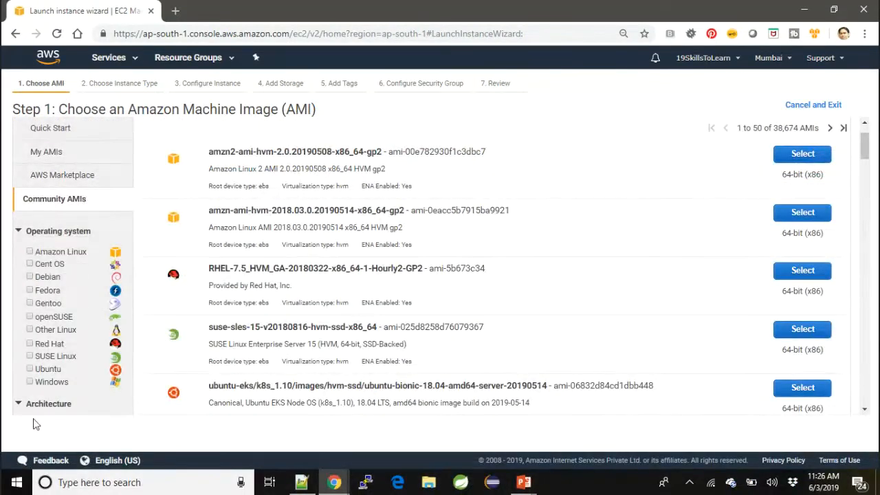
scroll(24, 399, down, 3)
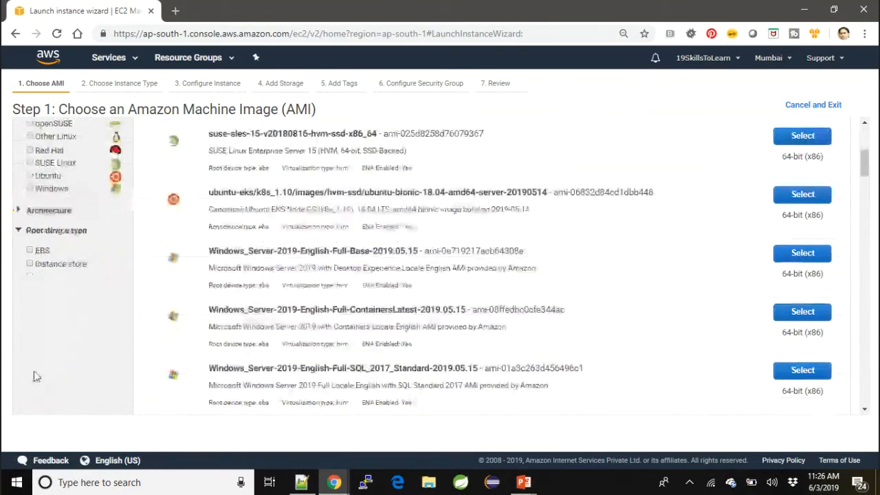
click(19, 210)
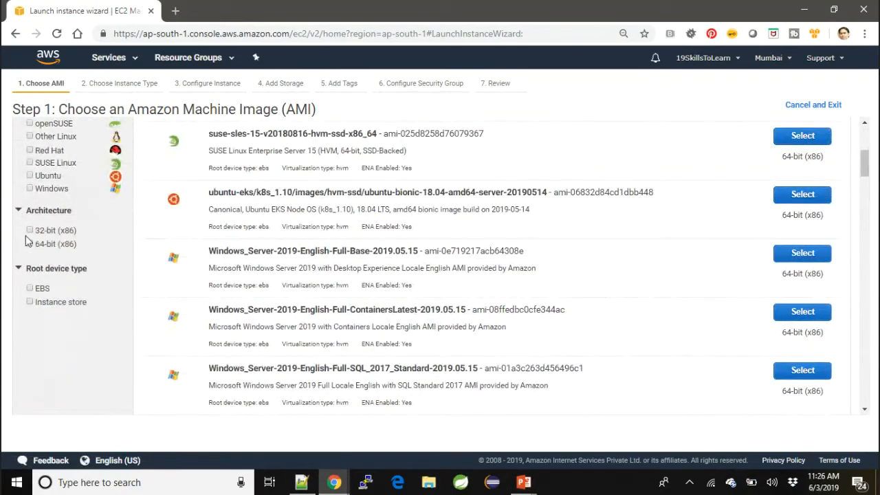
scroll(48, 247, up, 4)
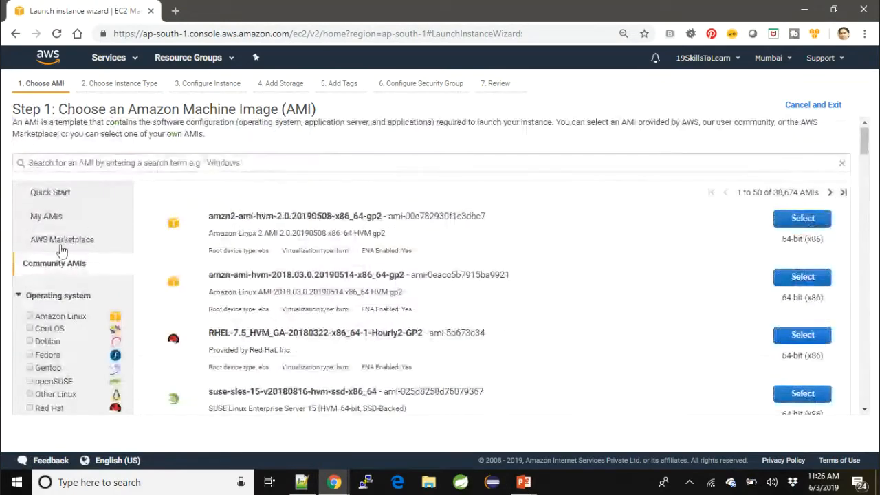
Step: Filter the community AMIs to Amazon Linux, look through the list and clear the filter again
scroll(45, 385, down, 1)
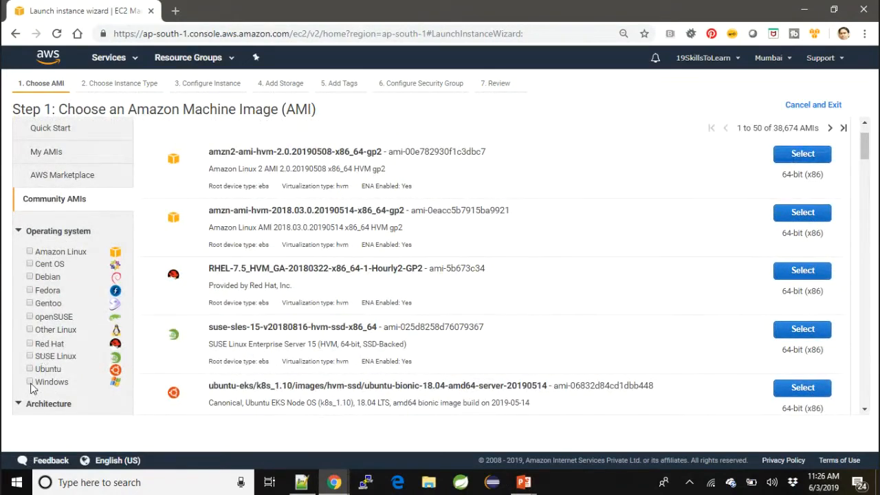
click(30, 251)
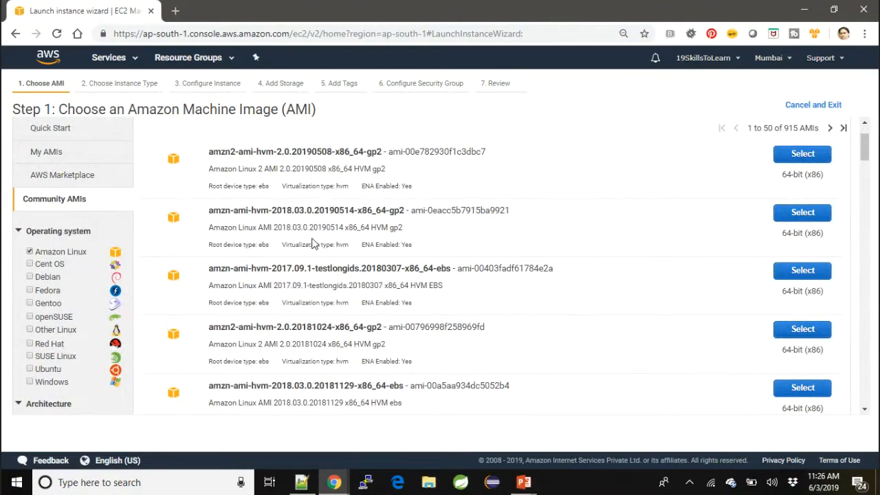
scroll(306, 272, down, 5)
scroll(307, 275, down, 10)
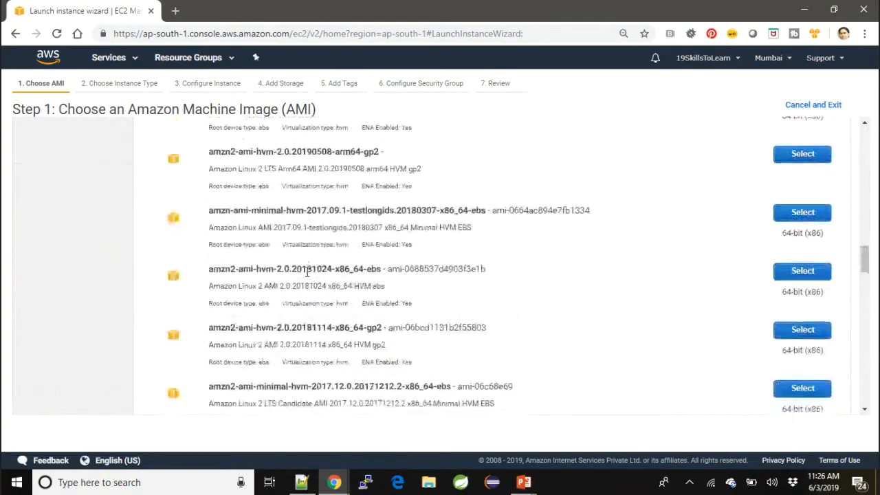
scroll(306, 268, up, 15)
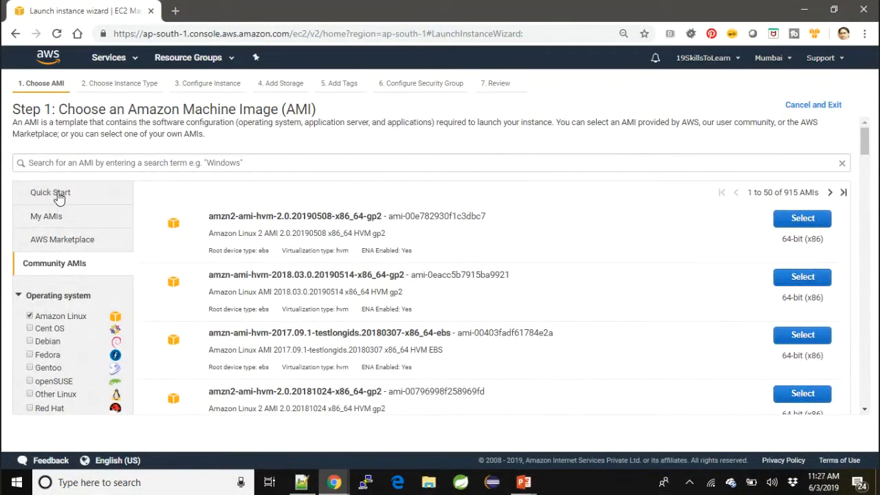
click(30, 317)
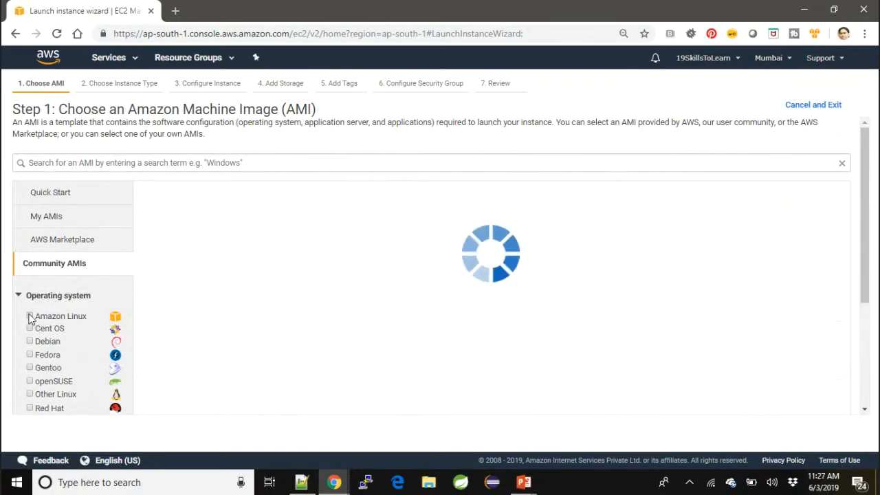
Step: Select the Amazon Linux 2 AMI (HVM), SSD Volume Type from the Quick Start images
click(54, 197)
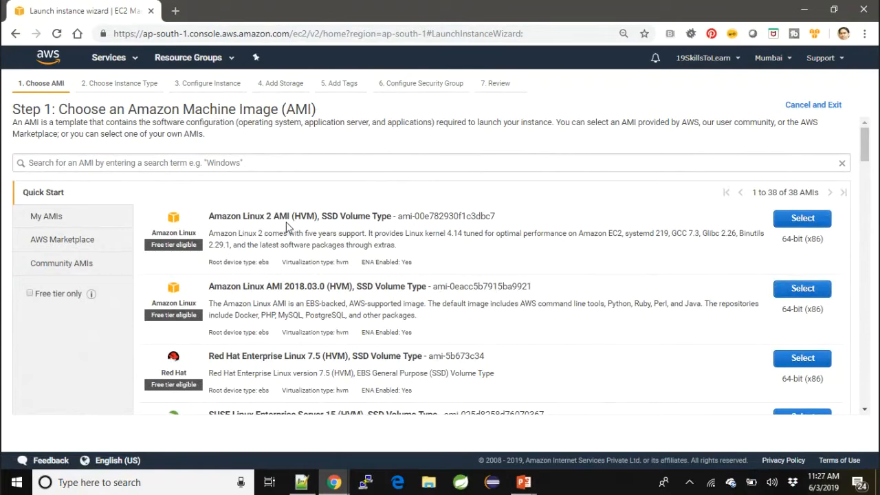
click(822, 224)
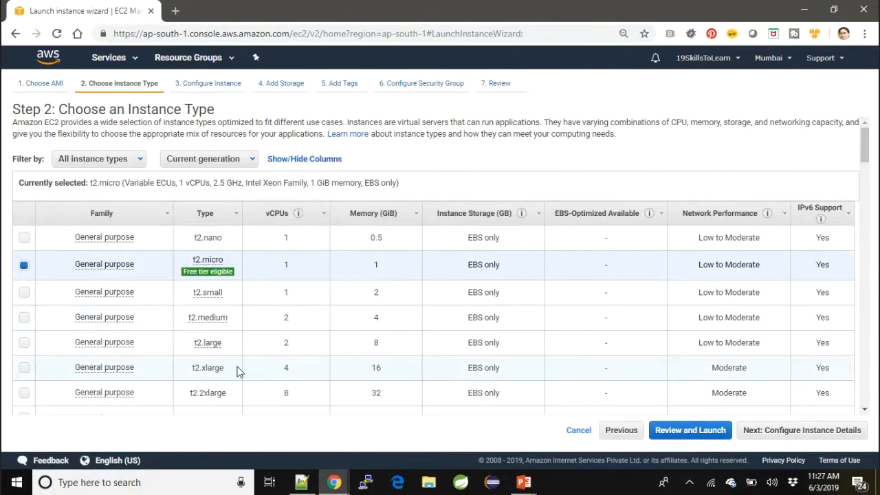
Step: Review the available instance types across the general purpose, compute, GPU, memory and storage optimized families
scroll(236, 371, down, 15)
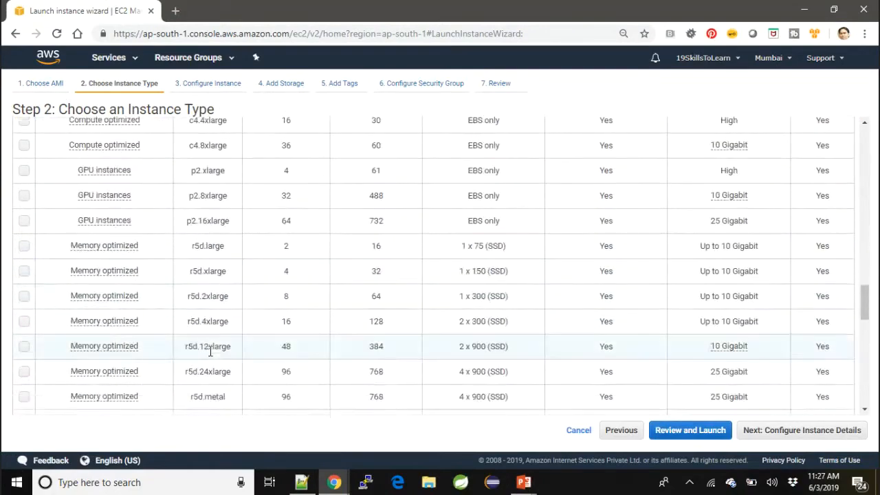
scroll(210, 351, down, 10)
scroll(206, 349, up, 18)
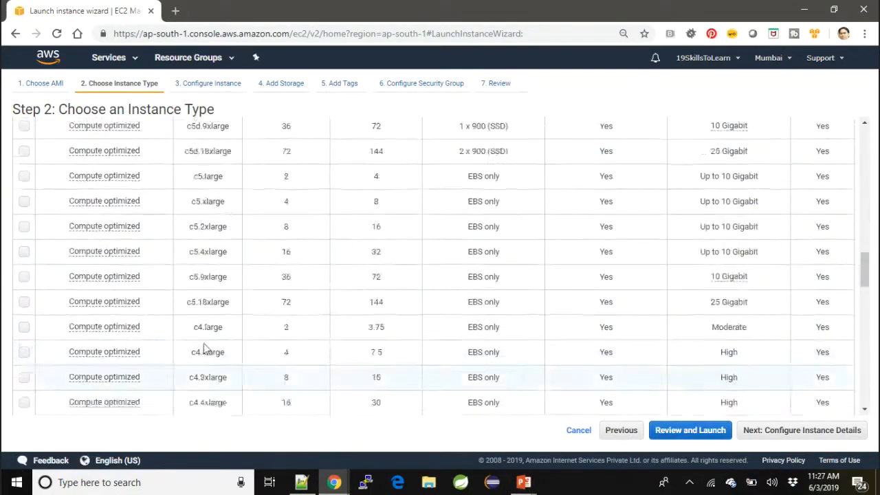
scroll(204, 344, up, 15)
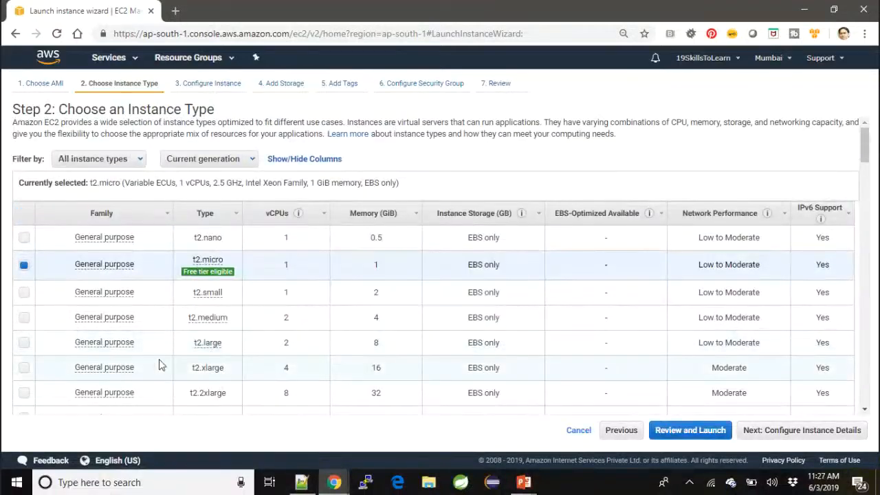
scroll(141, 309, down, 5)
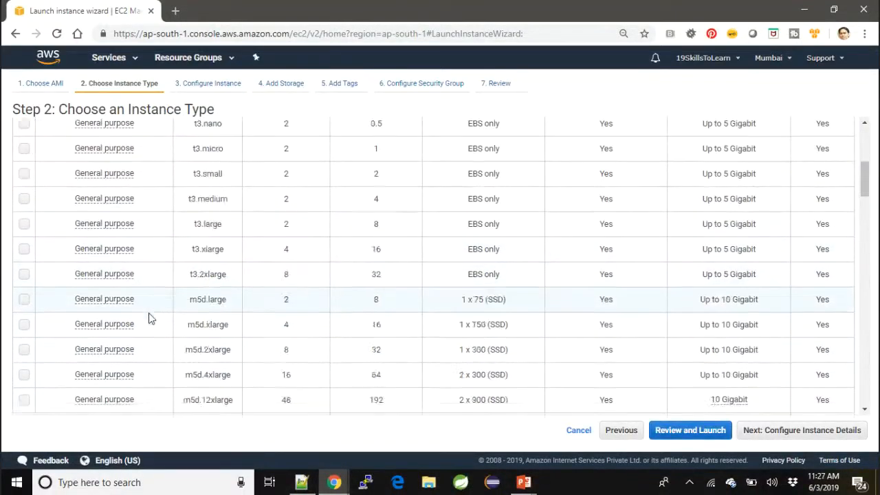
scroll(151, 319, down, 10)
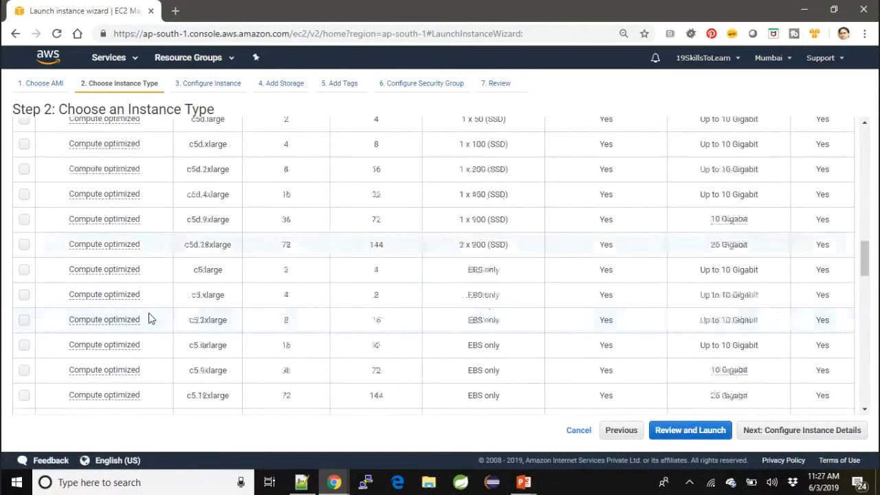
scroll(148, 315, down, 10)
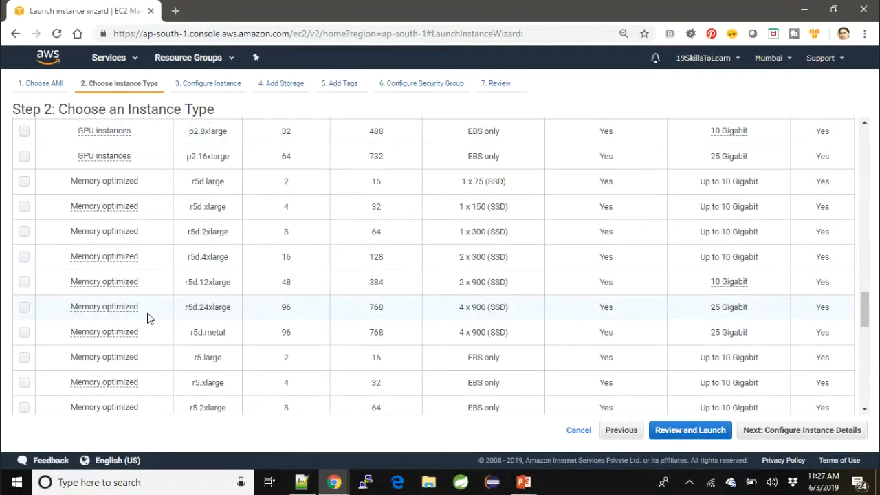
scroll(150, 318, down, 15)
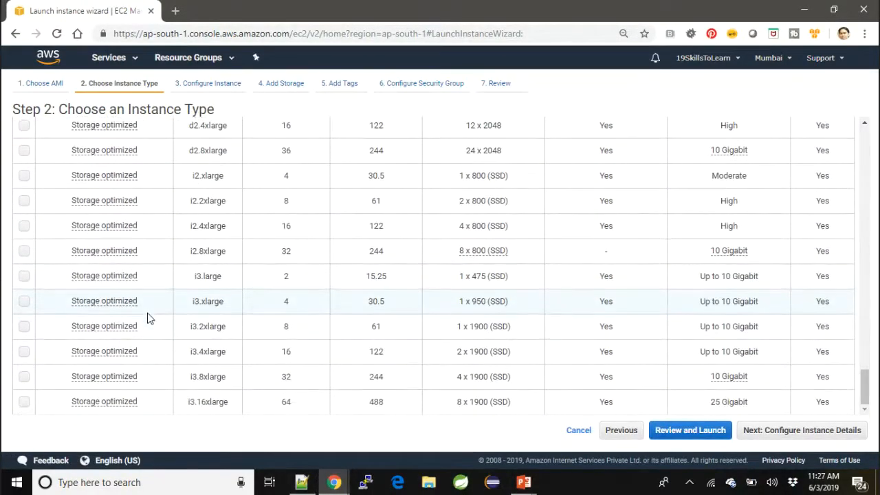
Step: Keep the free tier eligible t2.micro instance type and proceed to configuring the instance details
scroll(148, 317, up, 15)
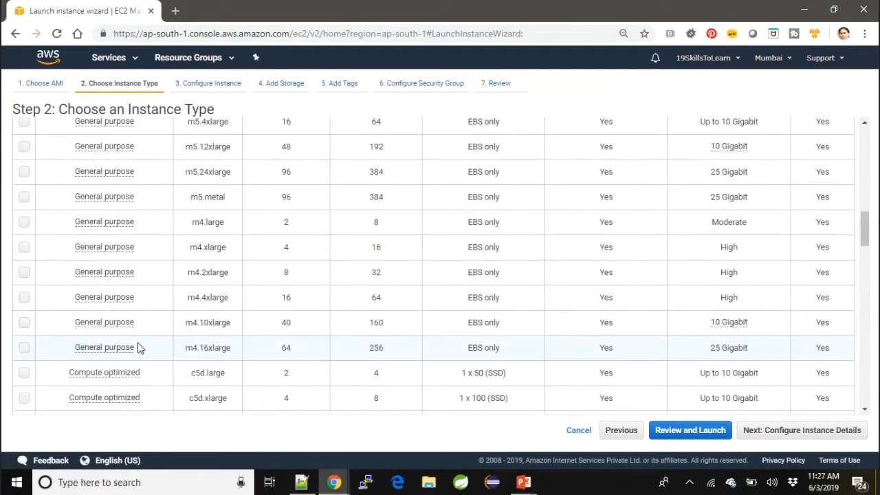
scroll(138, 347, up, 15)
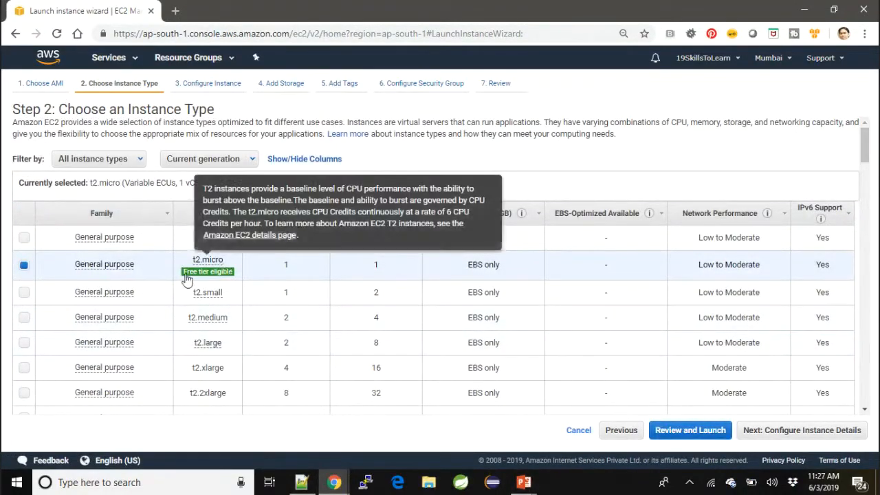
mouse_move(214, 274)
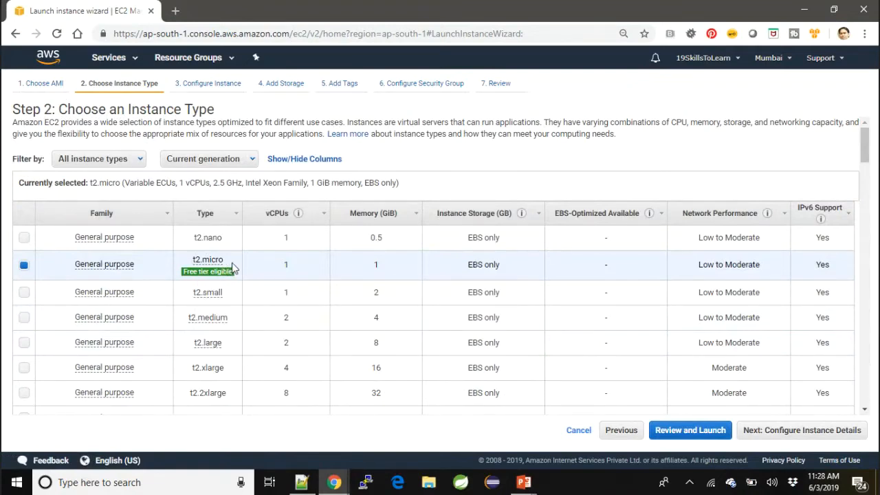
scroll(220, 389, down, 1)
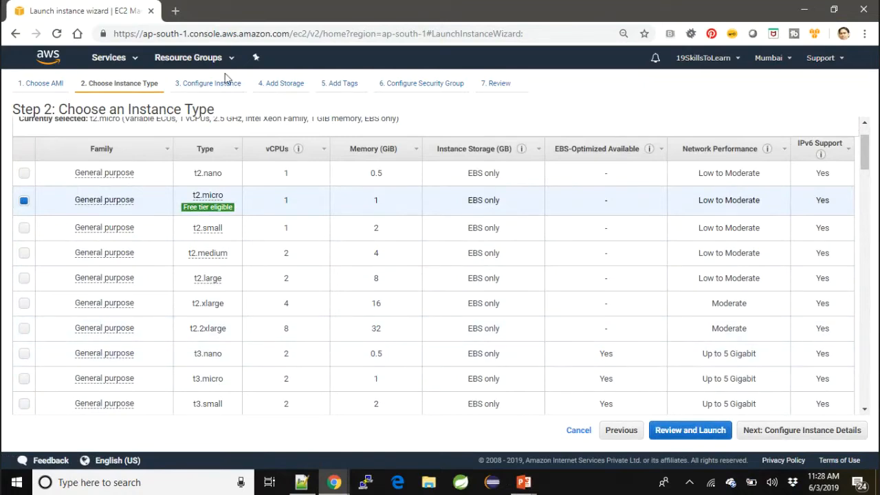
scroll(338, 238, up, 2)
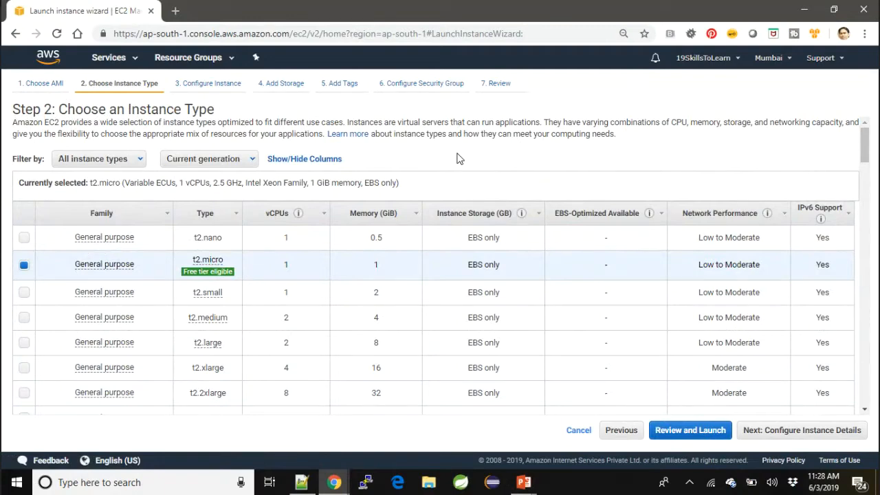
click(785, 436)
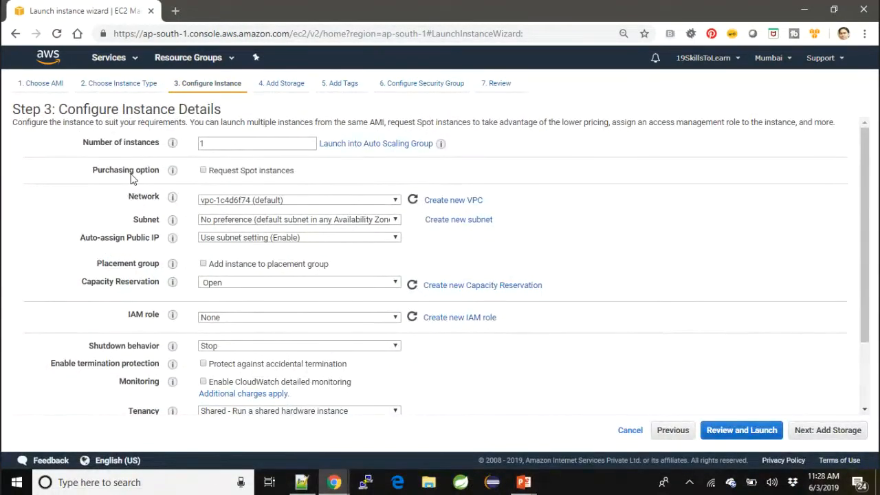
Step: Try 100 as the number of instances and set it back to 1
drag(216, 142, 178, 145)
text(100)
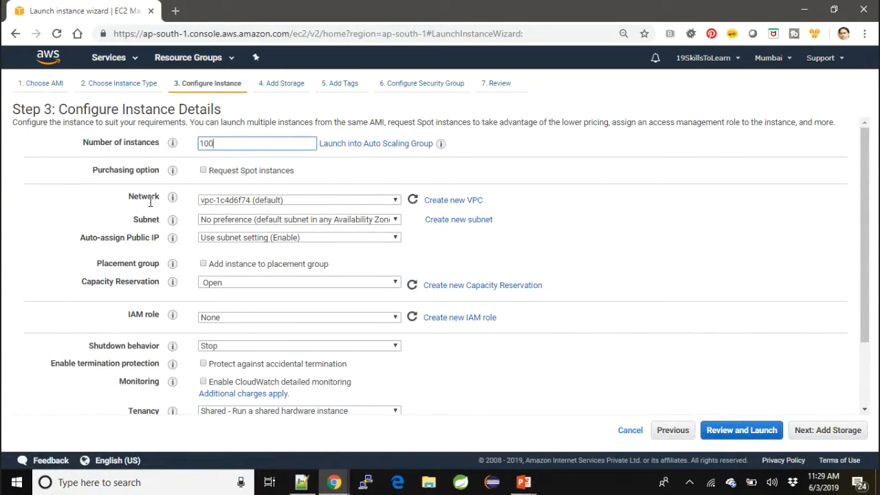
drag(245, 145, 187, 141)
text(1)
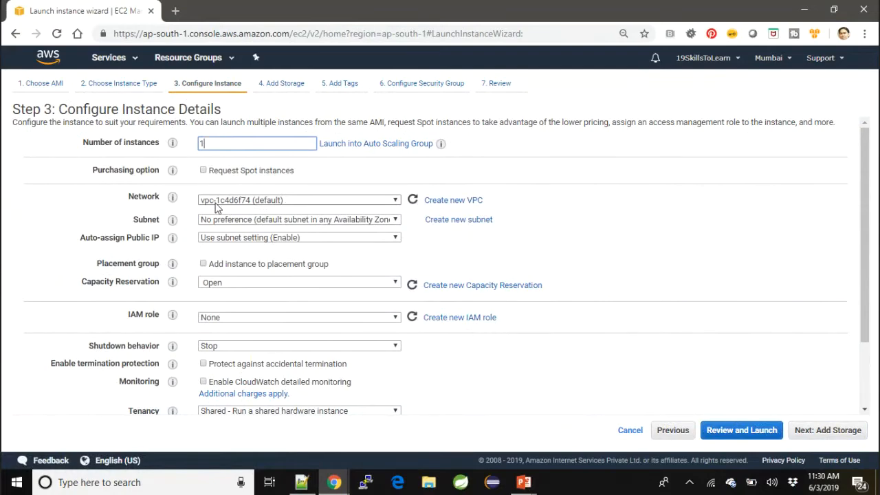
Step: Look at the placement group setting and the Auto-assign Public IP options for the instance
mouse_move(173, 263)
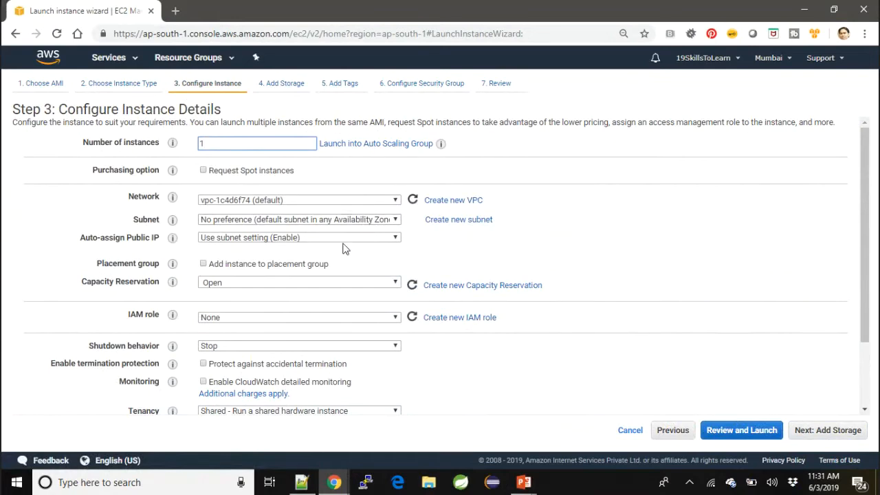
click(252, 240)
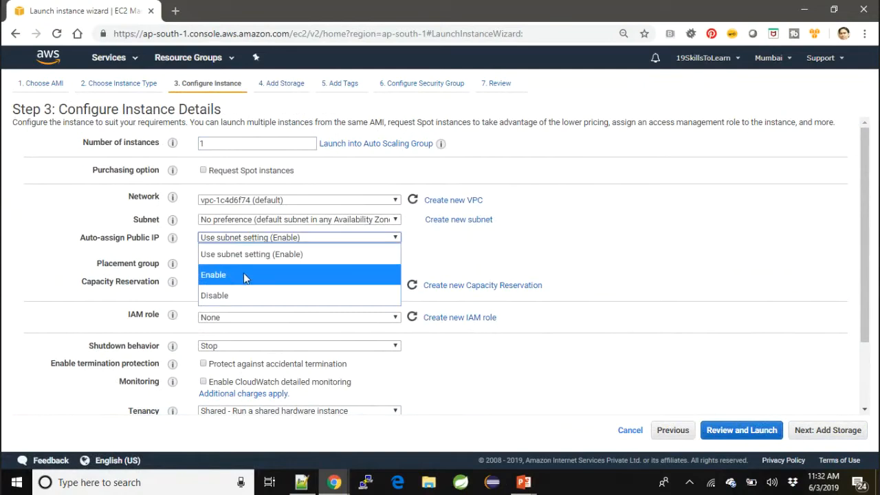
click(464, 255)
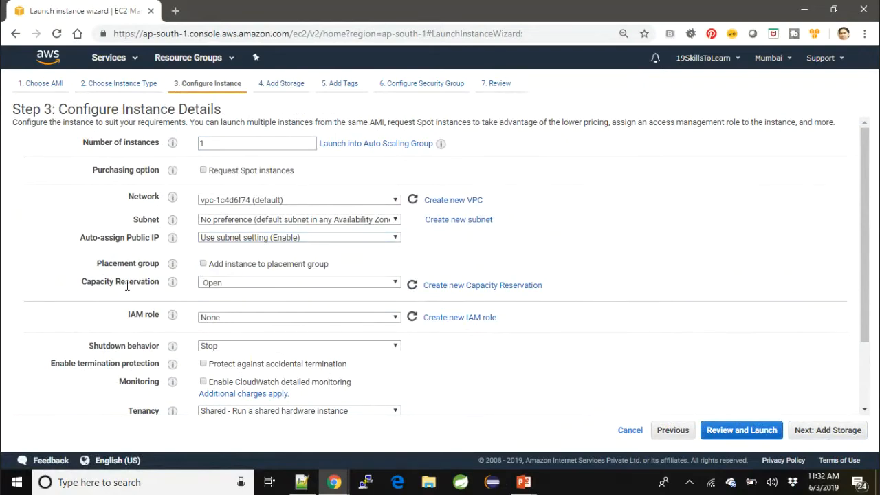
Step: Examine the IAM role description and the roles that can be assigned to the instance
scroll(137, 286, down, 1)
mouse_move(172, 250)
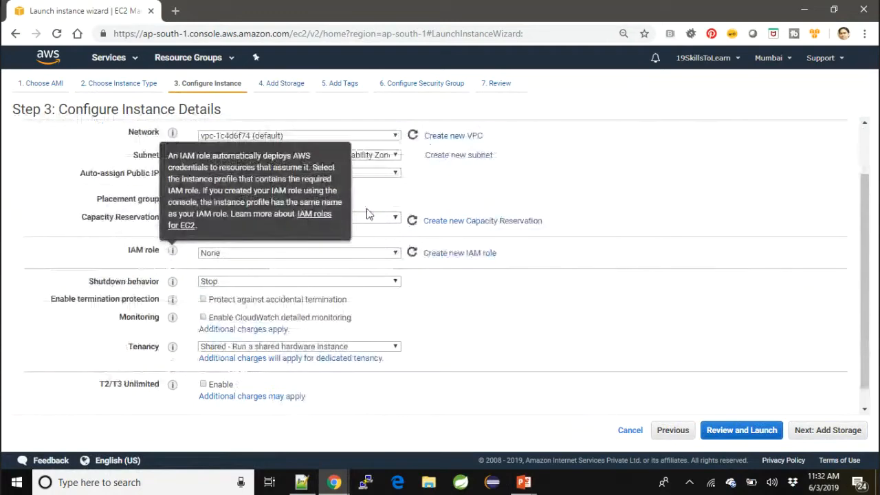
click(232, 254)
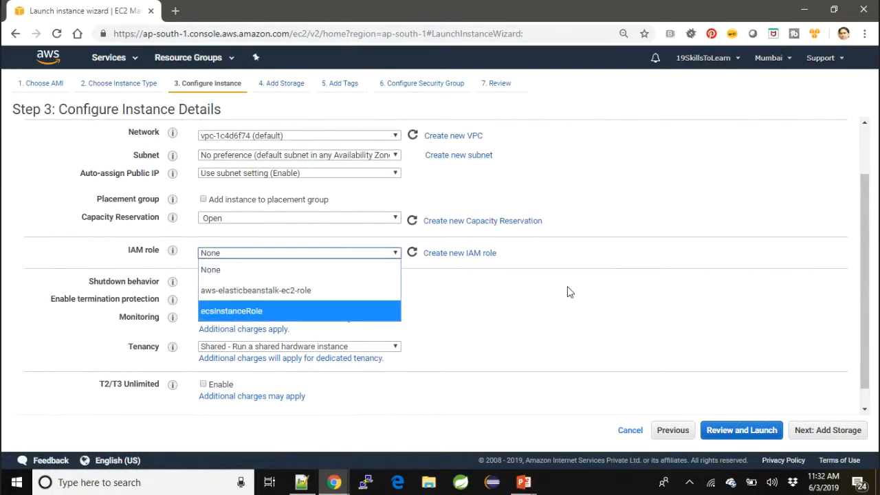
click(540, 304)
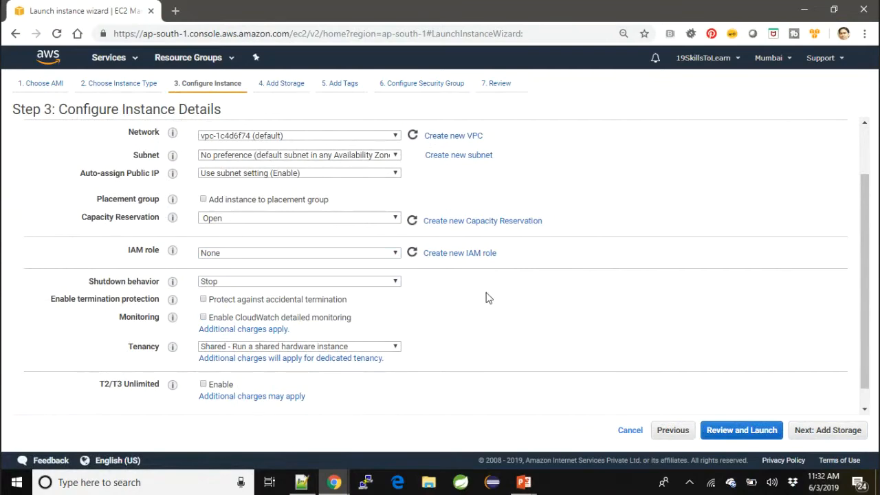
click(286, 256)
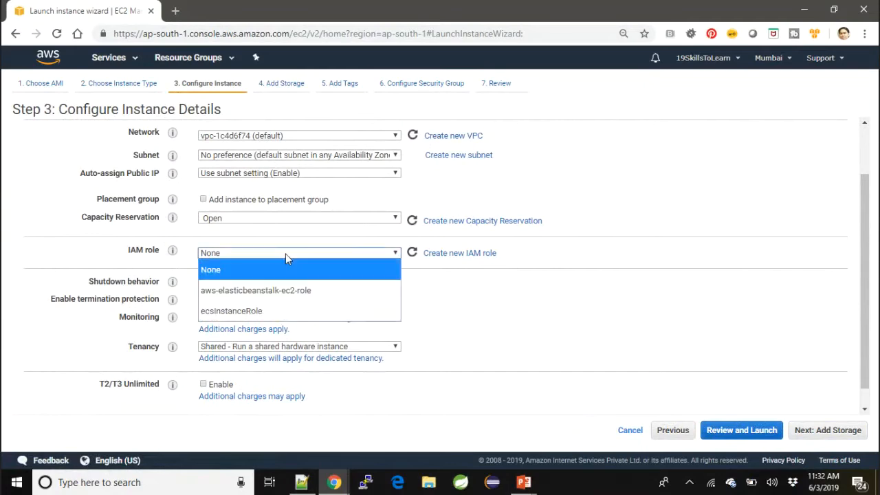
click(474, 303)
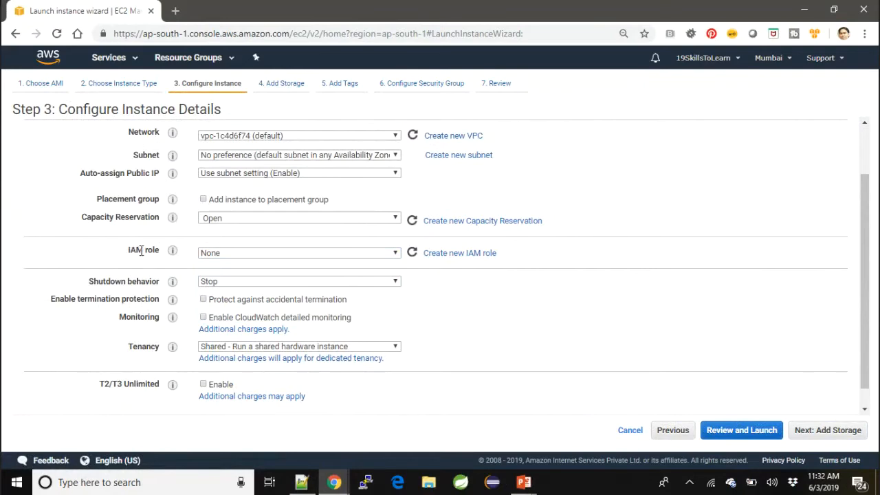
click(232, 254)
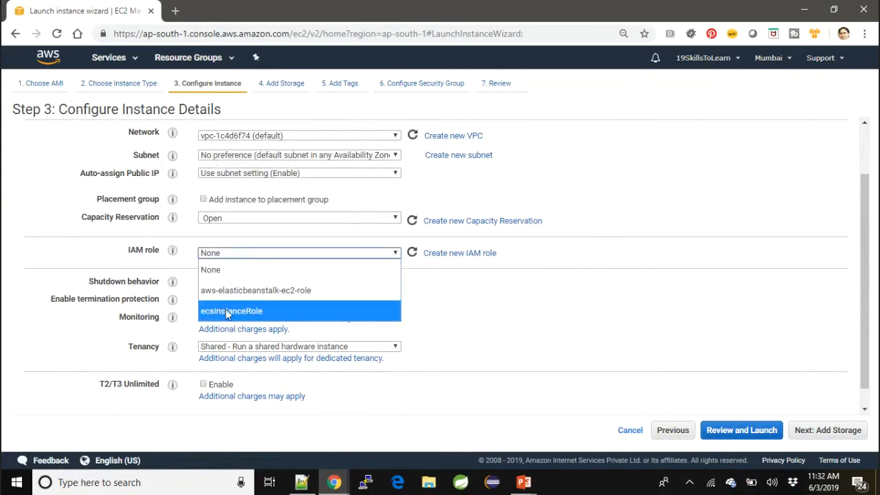
click(413, 308)
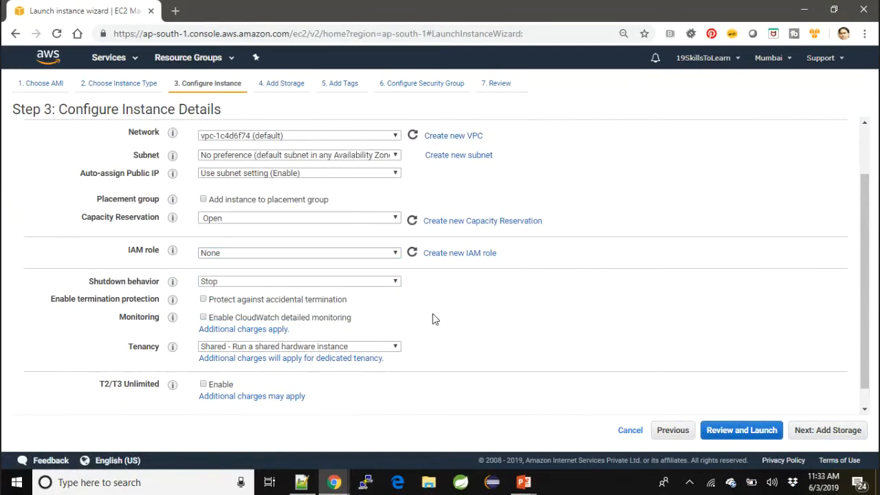
scroll(431, 311, down, 1)
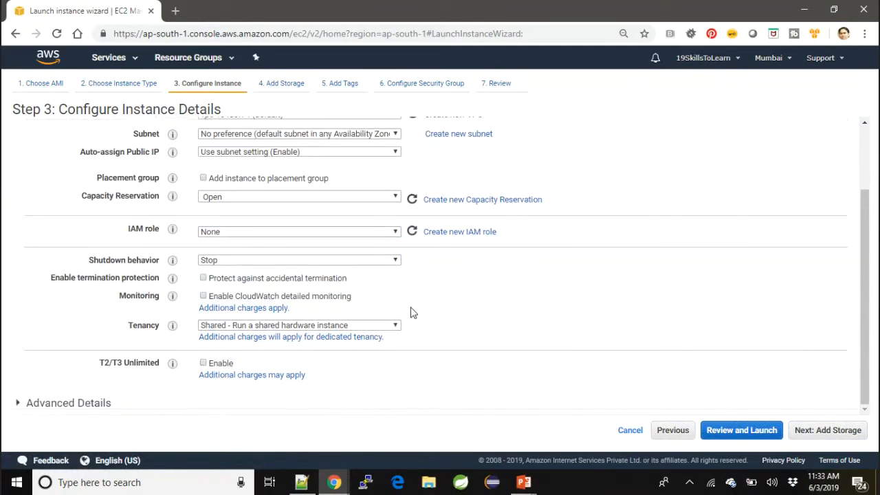
click(215, 232)
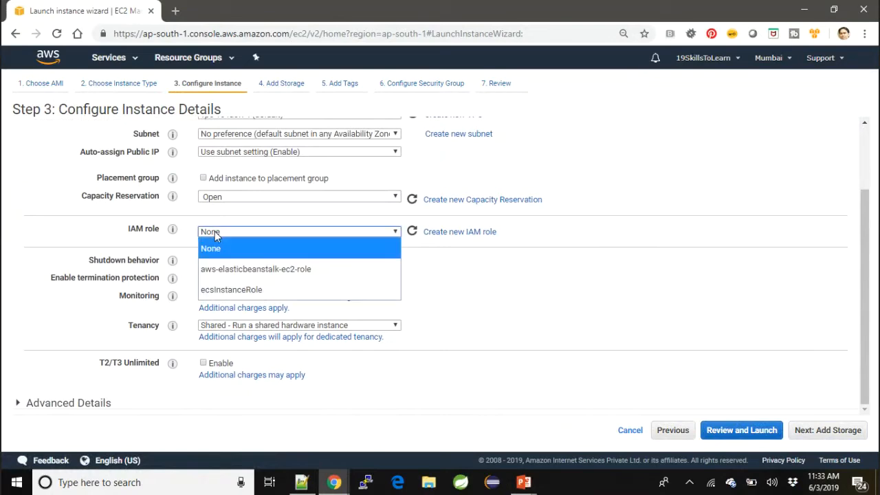
Step: Browse the list of AWS services across its categories and close it again
click(114, 60)
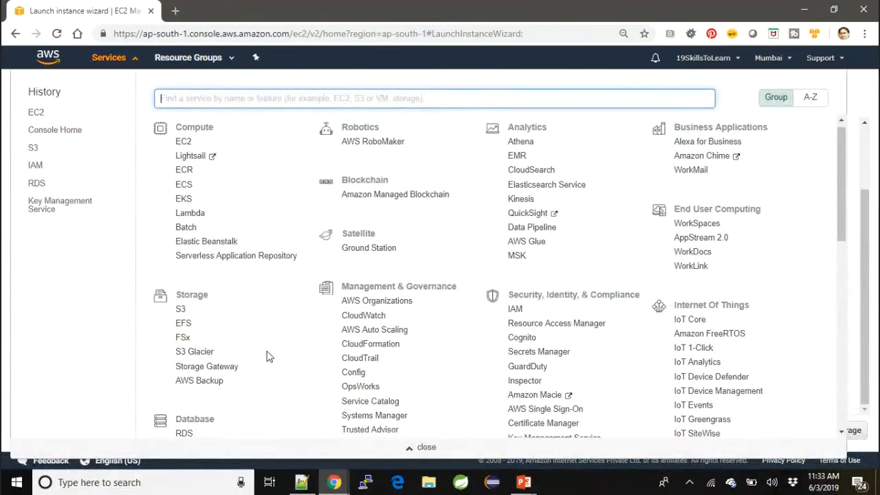
scroll(269, 356, down, 2)
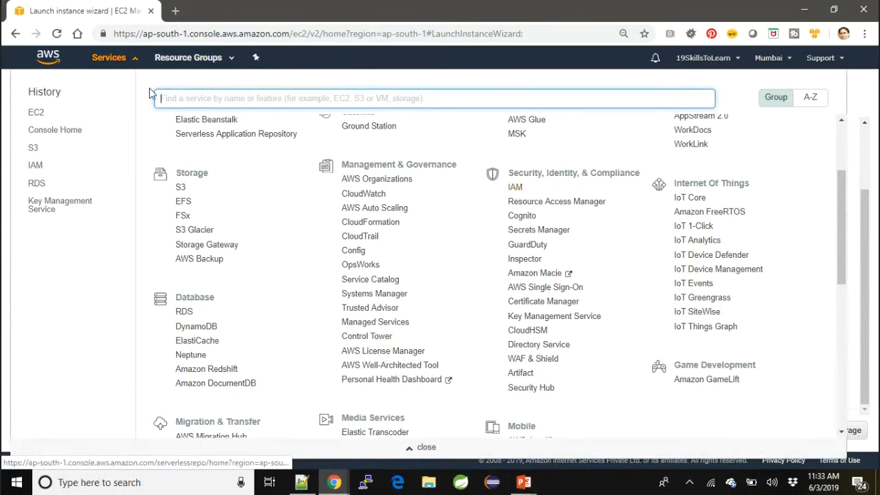
click(113, 59)
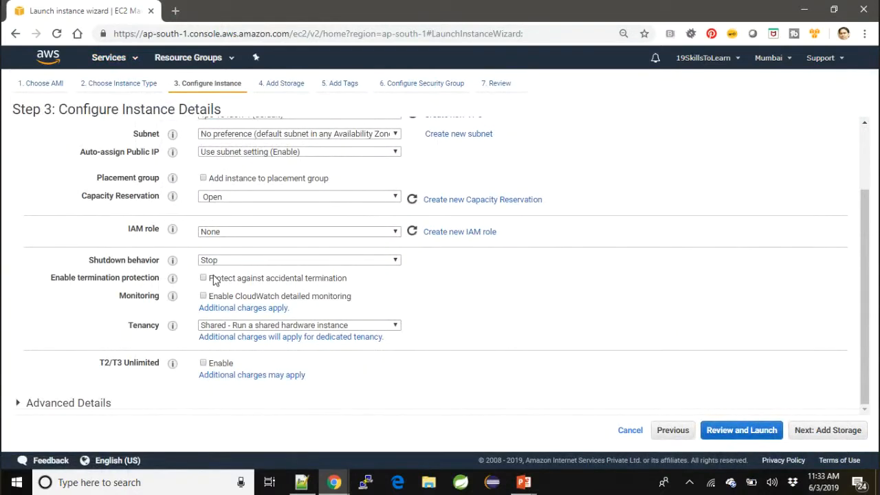
Step: Review aws-elasticbeanstalk-ec2-role and ecsInstanceRole as choices for the instance's IAM role
click(265, 232)
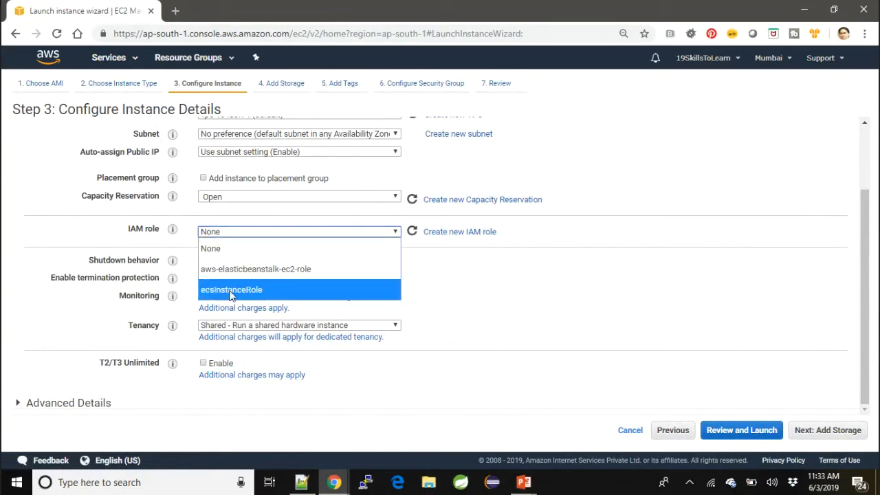
click(464, 283)
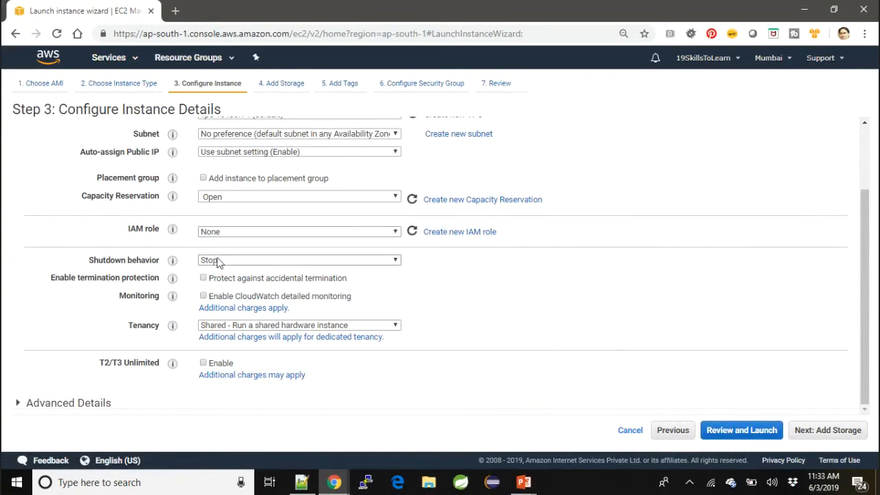
click(236, 232)
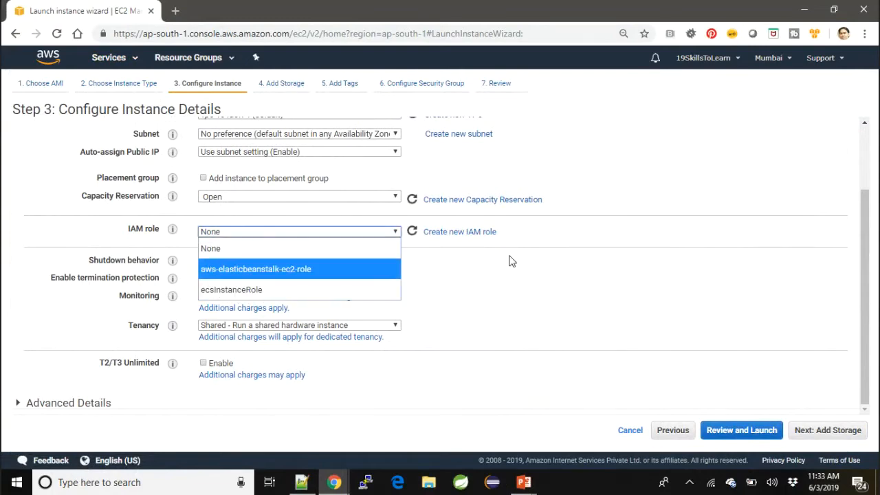
click(484, 282)
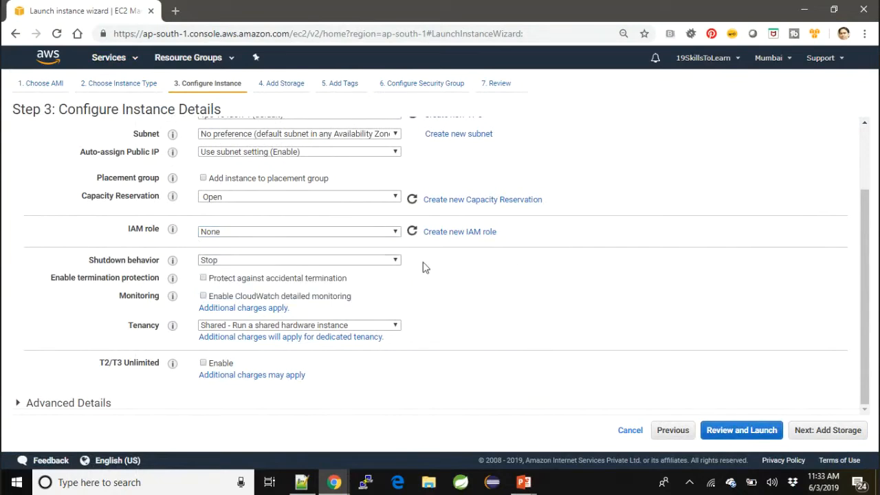
Step: Review the Stop and Terminate shutdown behaviors and the shared and dedicated tenancy options
click(228, 263)
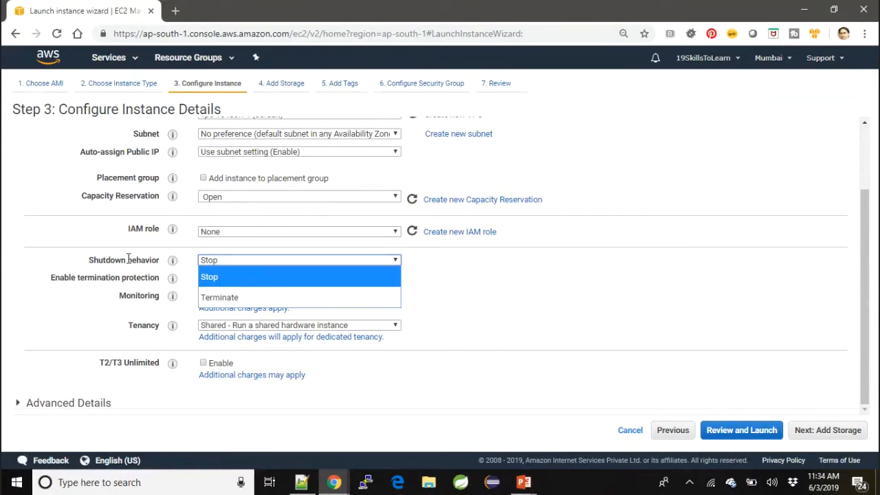
mouse_move(173, 261)
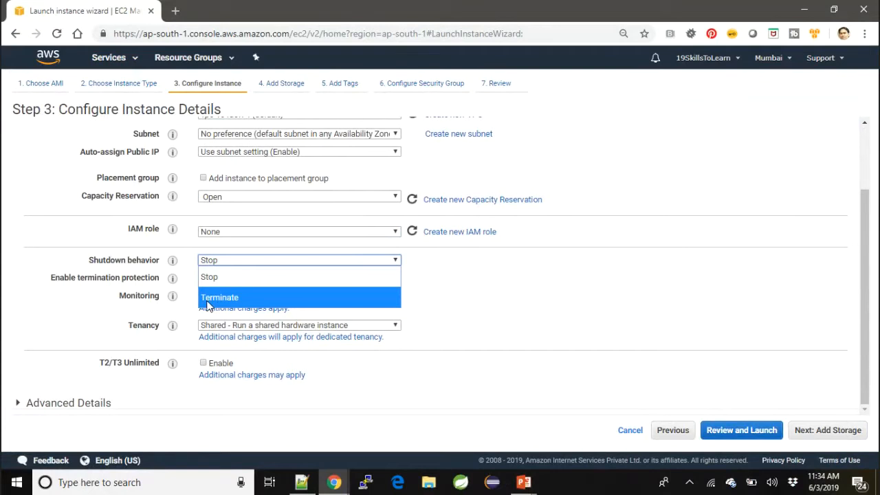
click(97, 315)
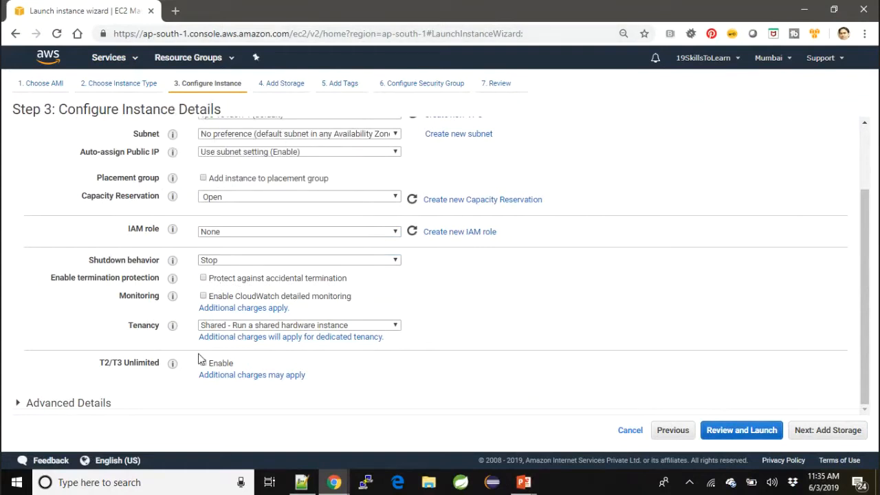
click(316, 328)
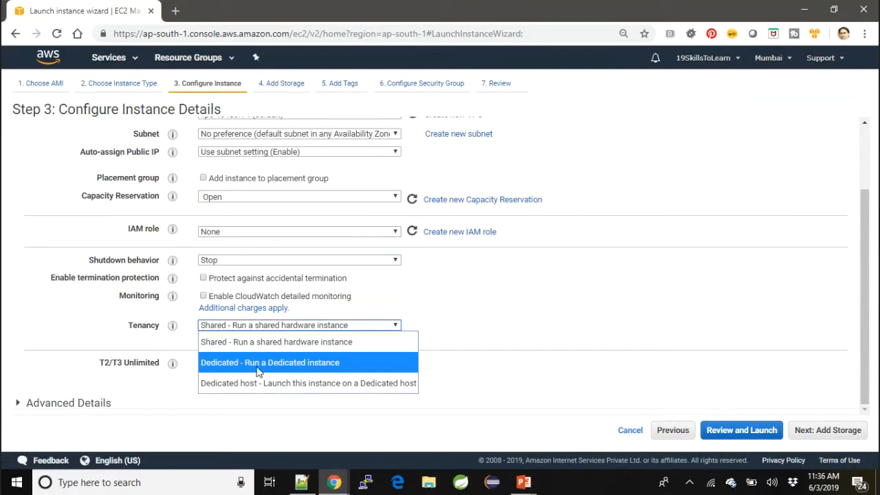
click(233, 345)
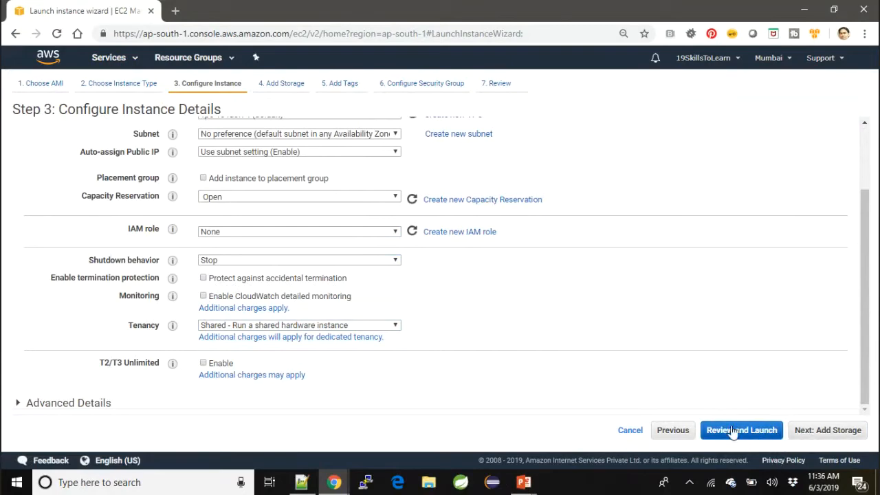
Step: Proceed to the Add Storage step and check the root volume's IOPS details
scroll(704, 373, up, 3)
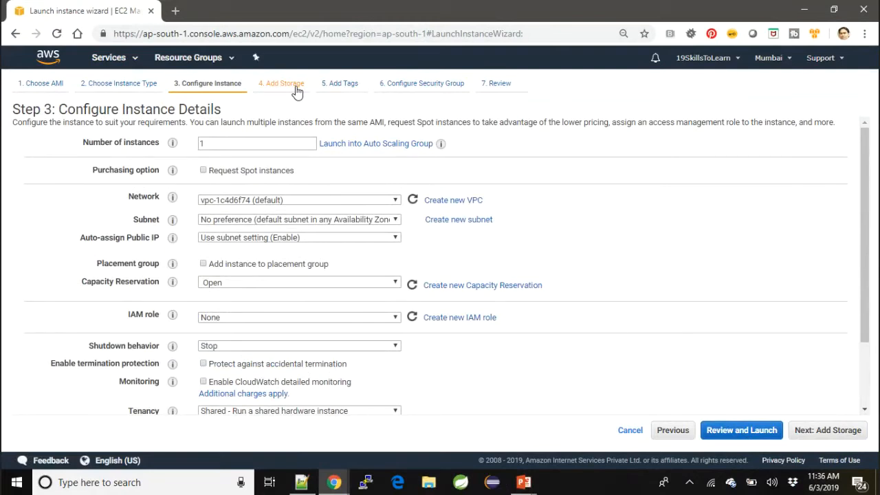
click(828, 432)
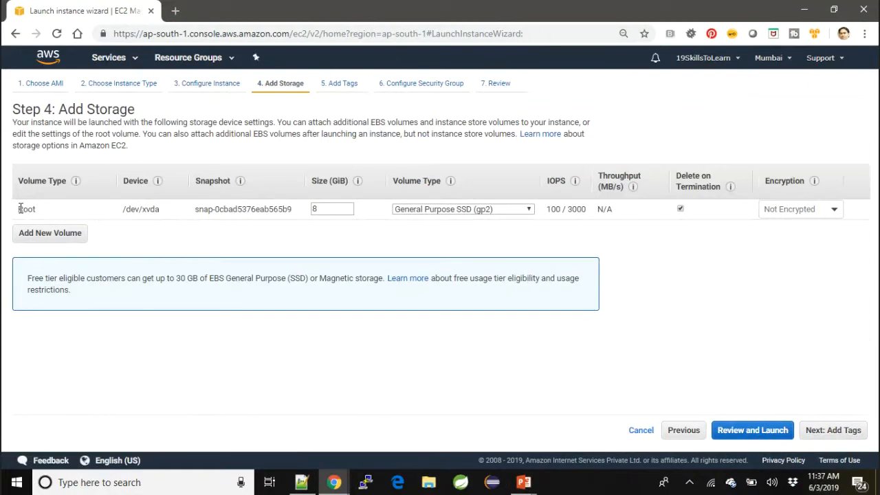
drag(19, 213, 45, 216)
mouse_move(562, 205)
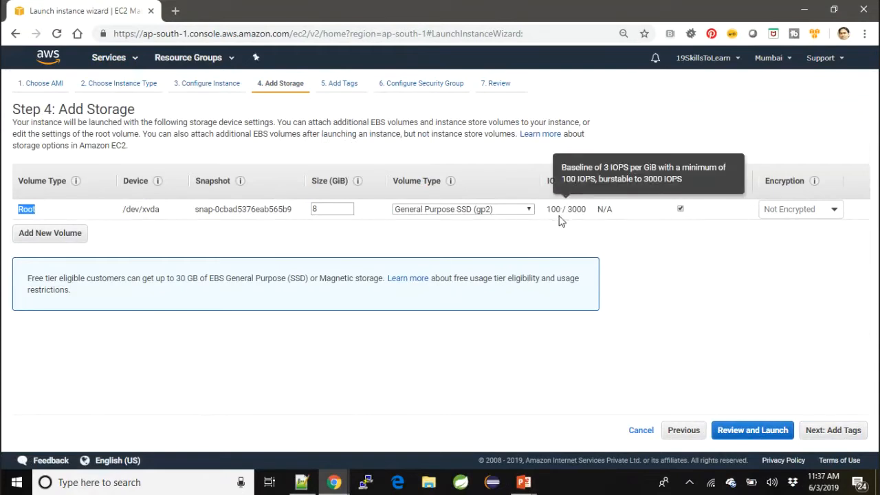
Step: Try Provisioned IOPS SSD (io1) as the root volume's type, inspect its IOPS setting, and return to General Purpose SSD (gp2)
click(461, 210)
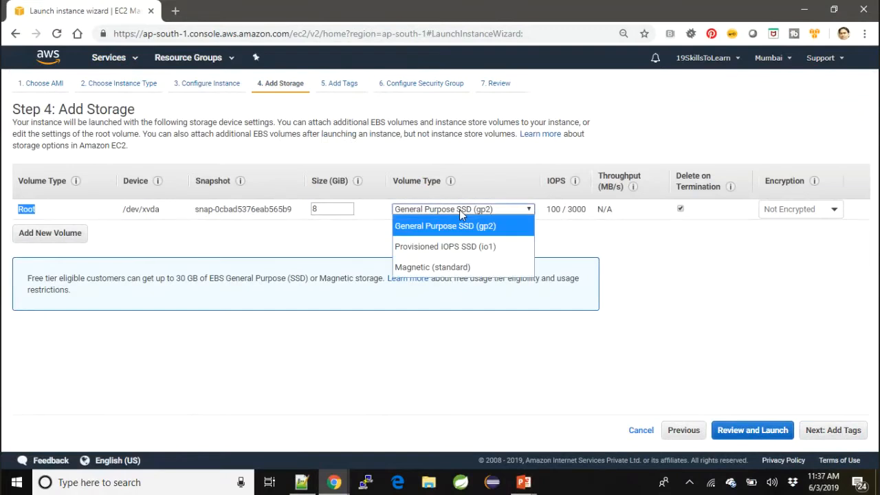
click(491, 256)
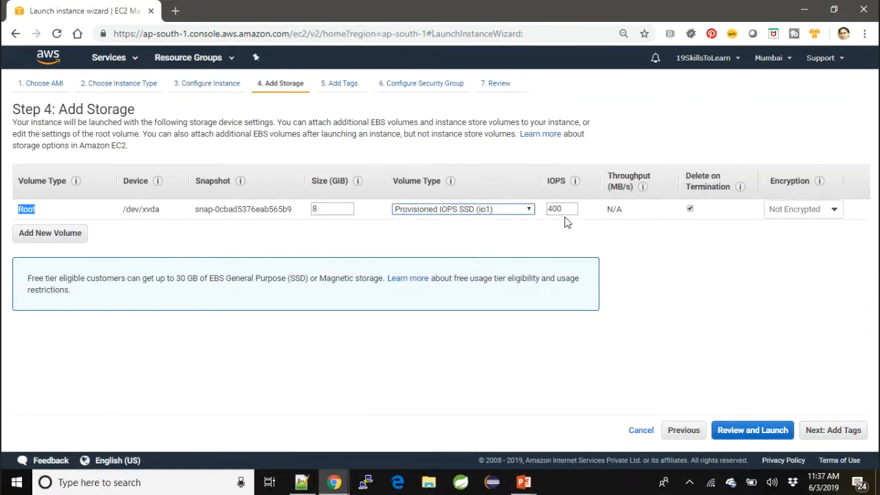
double_click(569, 208)
drag(561, 208, 550, 208)
click(567, 209)
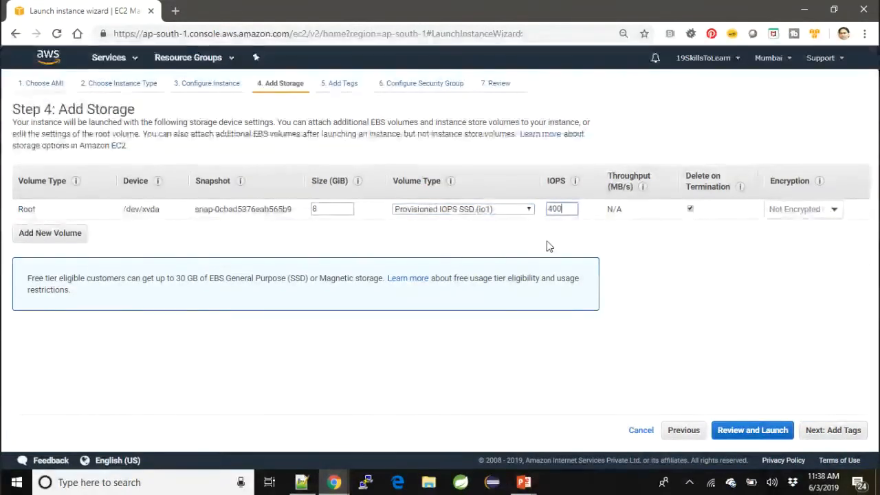
click(486, 213)
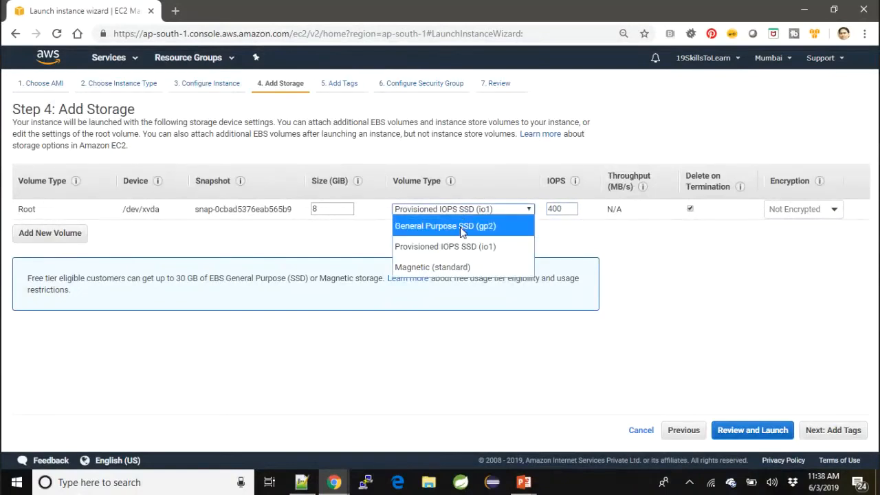
click(463, 227)
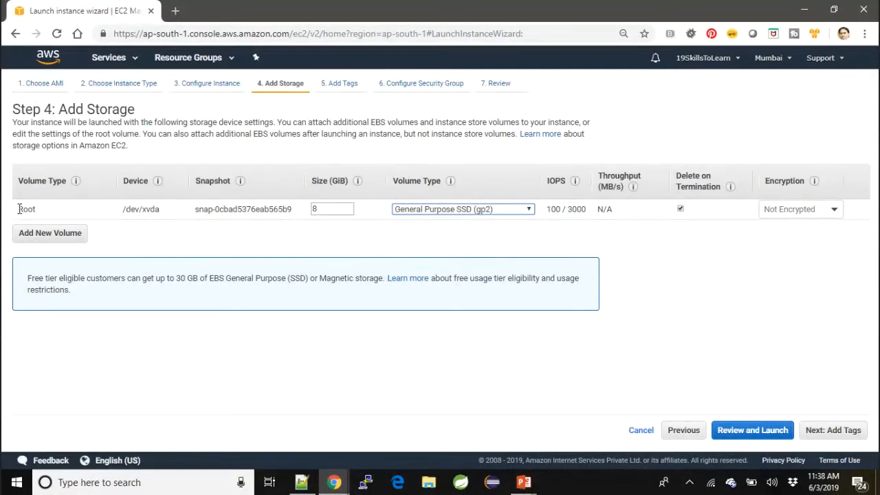
drag(19, 209, 37, 213)
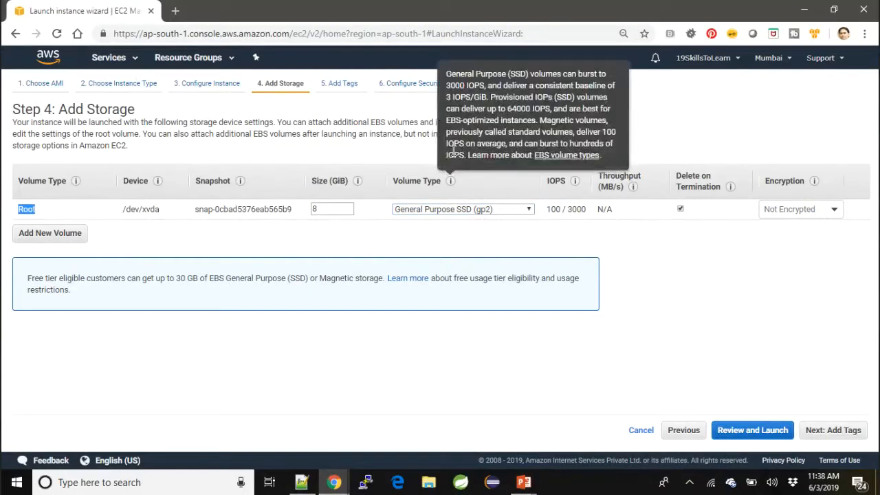
Step: Toggle the root volume's Delete on Termination option off and back on
click(681, 209)
click(681, 209)
click(683, 210)
click(680, 209)
Step: Try encrypting the root volume with an existing custom KMS key and set it back to Not Encrypted
click(835, 213)
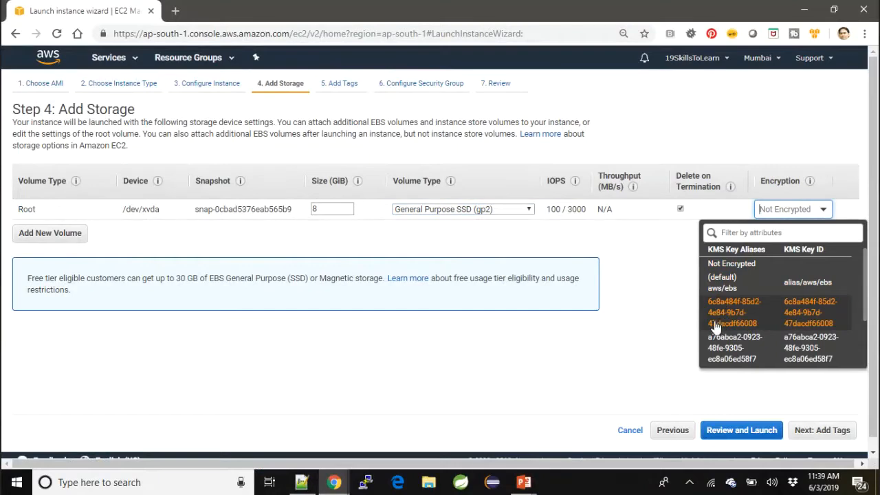
click(715, 323)
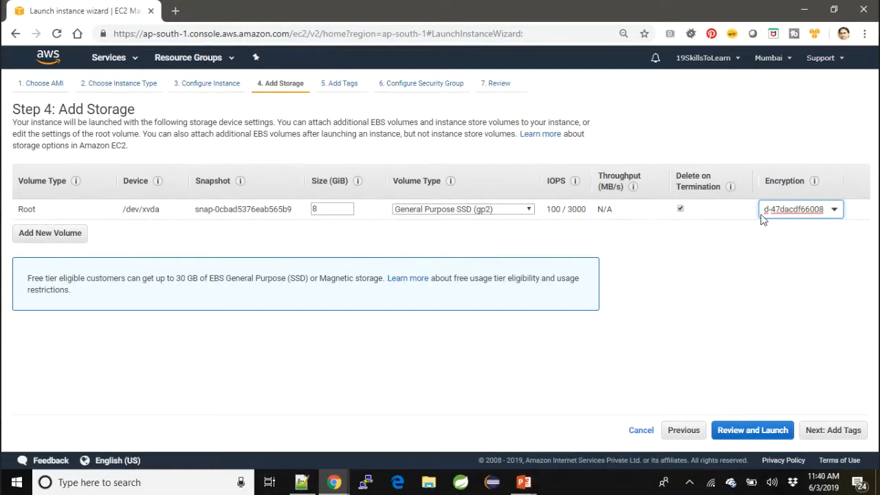
click(817, 211)
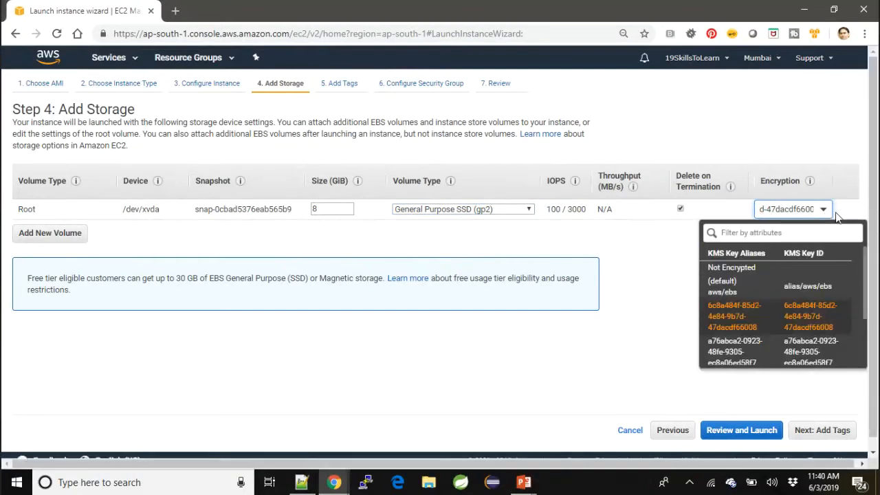
click(747, 275)
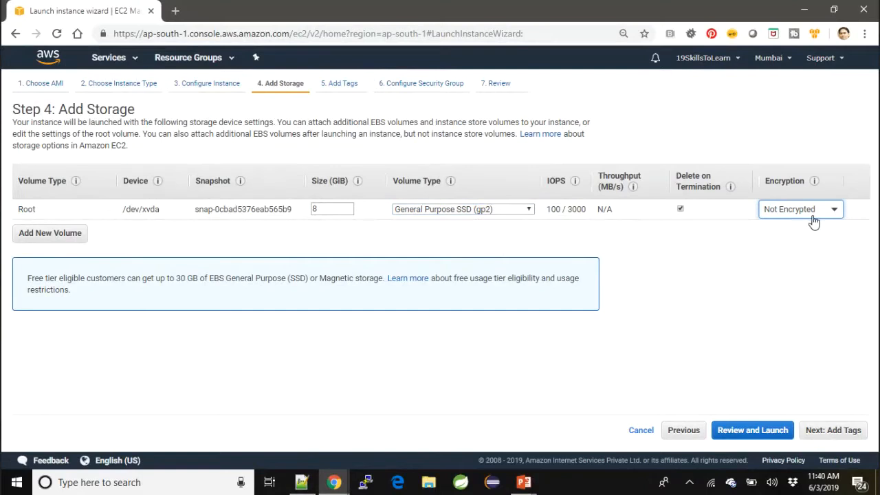
Step: Proceed to the Add Tags step and add a tag with key Name and value DevEnv
click(838, 435)
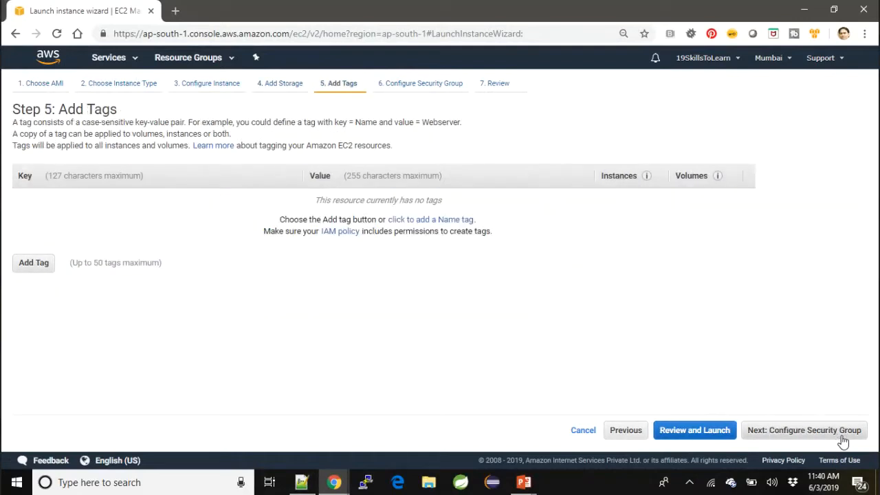
click(26, 268)
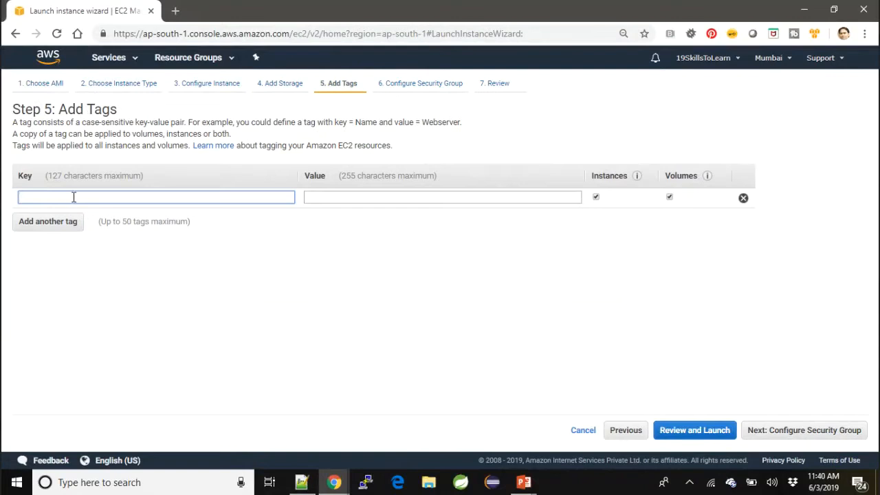
text(Name)
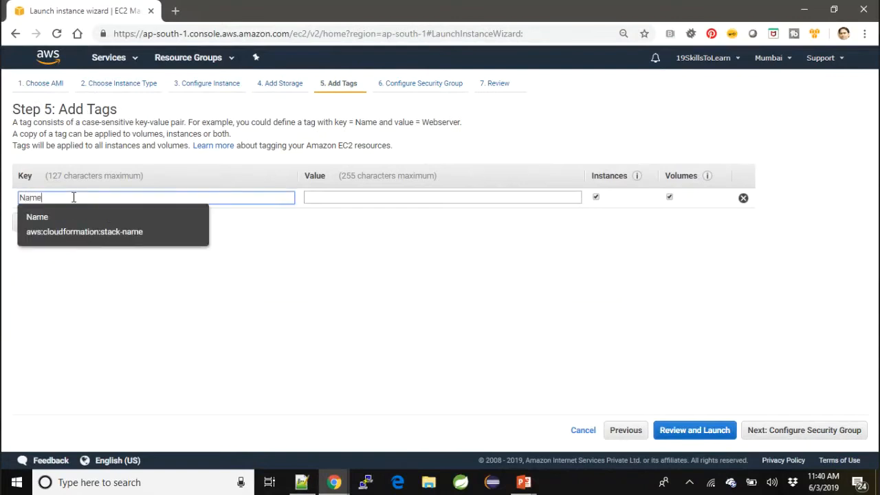
key(Tab)
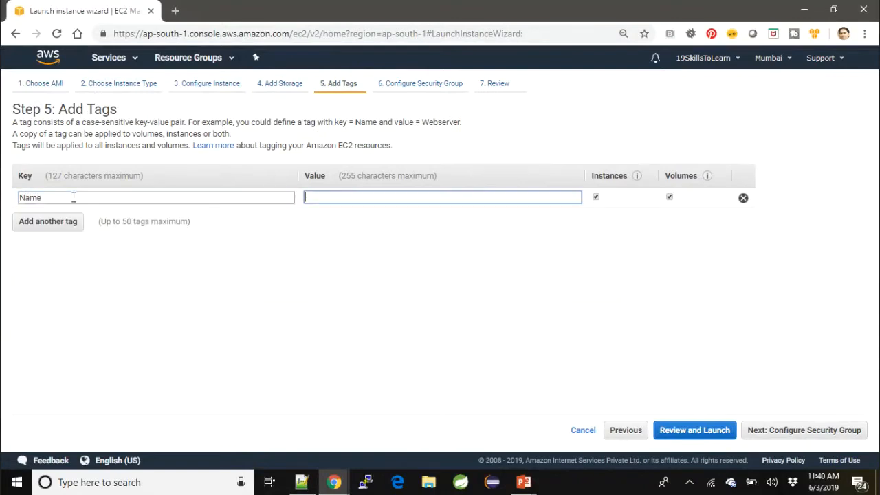
text(Dev)
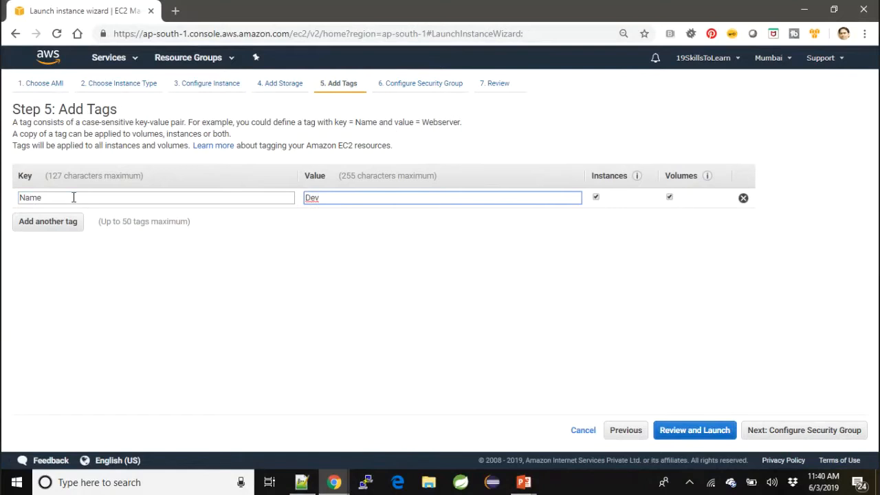
text(Env)
Step: Re-enter Name as the tag's key and change its value to AppServer
drag(73, 197, 9, 198)
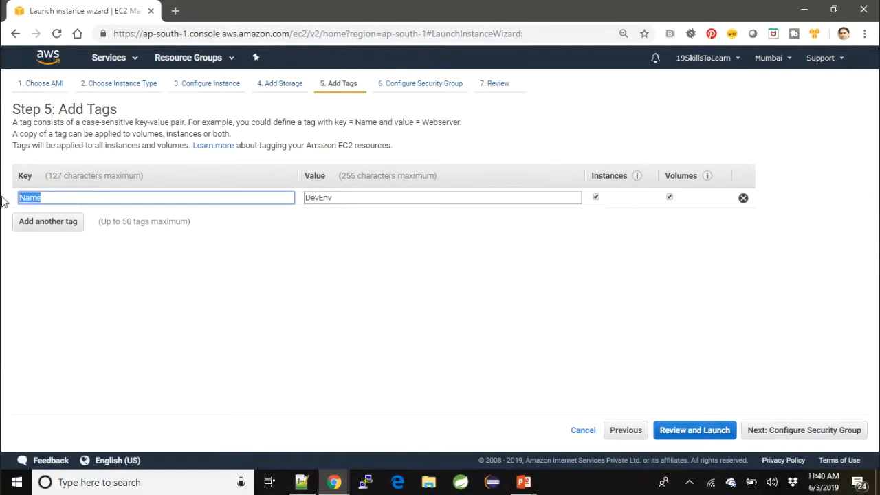
text(N)
key(BackSpace)
text(Name)
key(Tab)
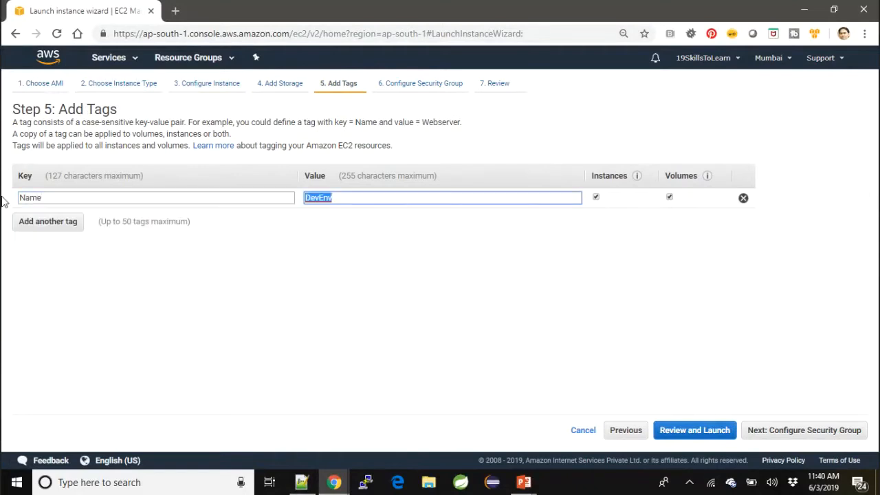
text(AppServer)
key(Tab)
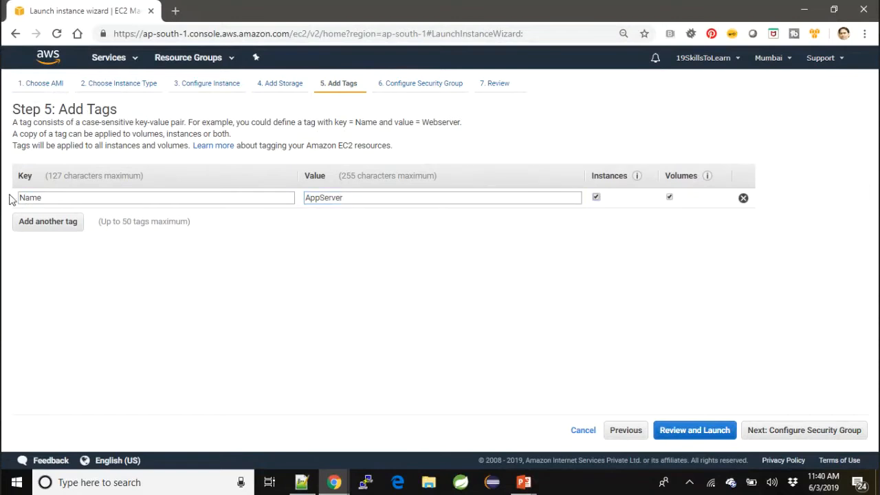
Step: Add a second tag with key Environment and value Dev, and proceed to the Configure Security Group step
click(27, 227)
text(Evn)
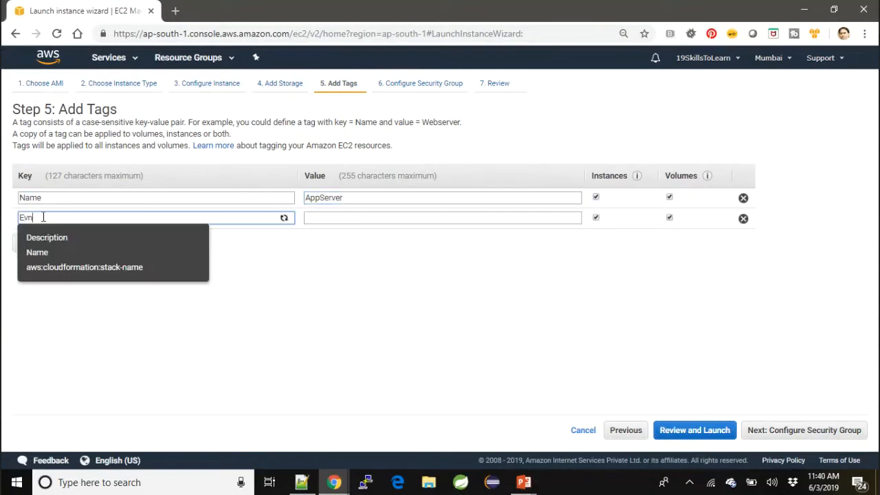
key(BackSpace)
key(BackSpace)
text(nv)
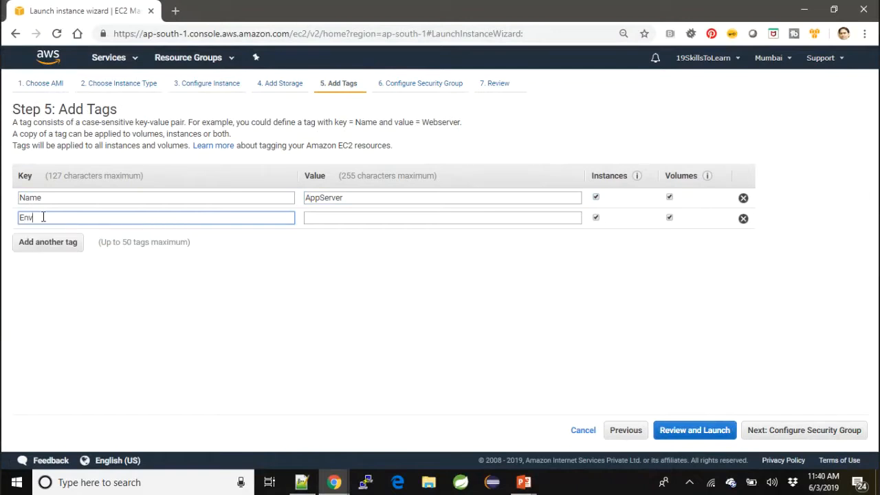
text(ironment)
key(Tab)
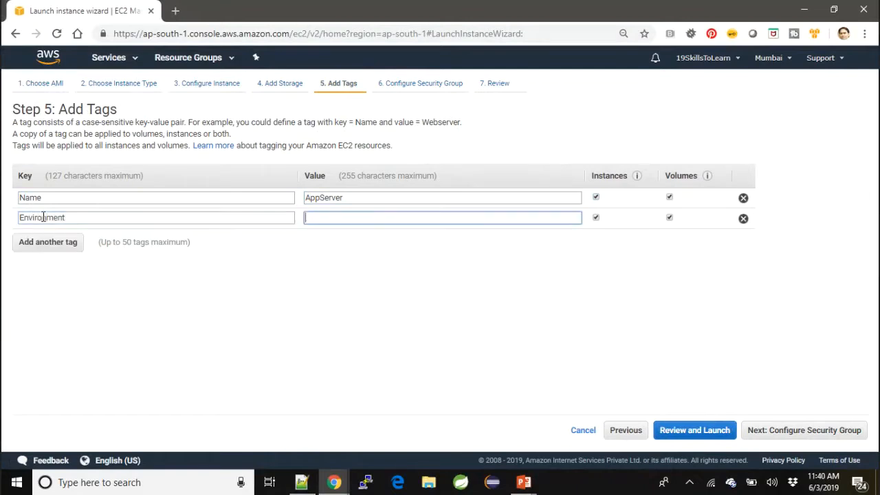
text(Dev)
click(162, 354)
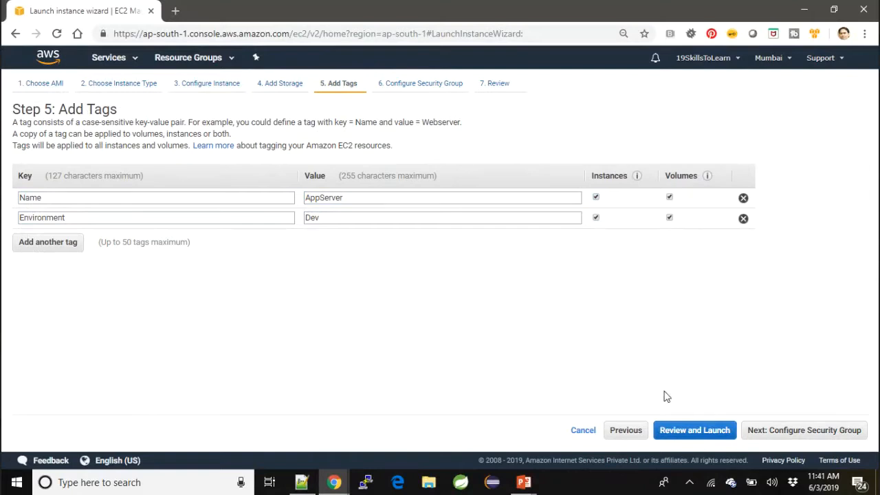
click(809, 434)
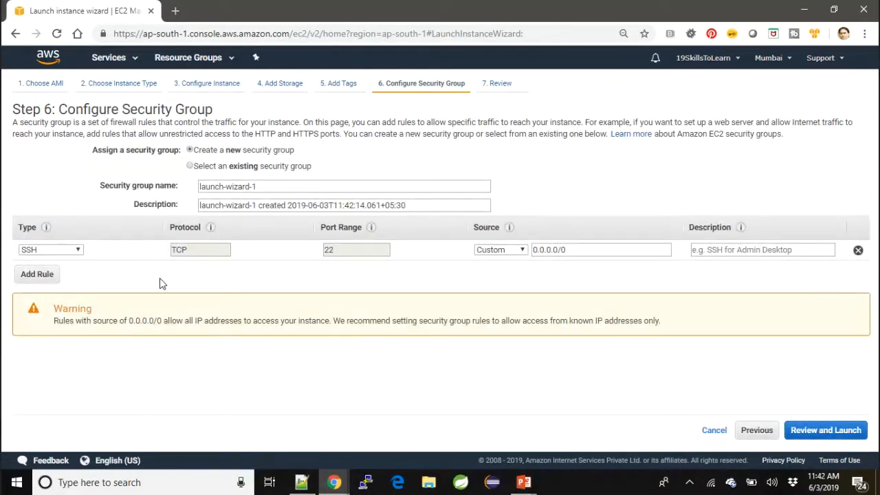
Step: Examine the inbound rules of the existing default VPC security group, including their sources
click(191, 167)
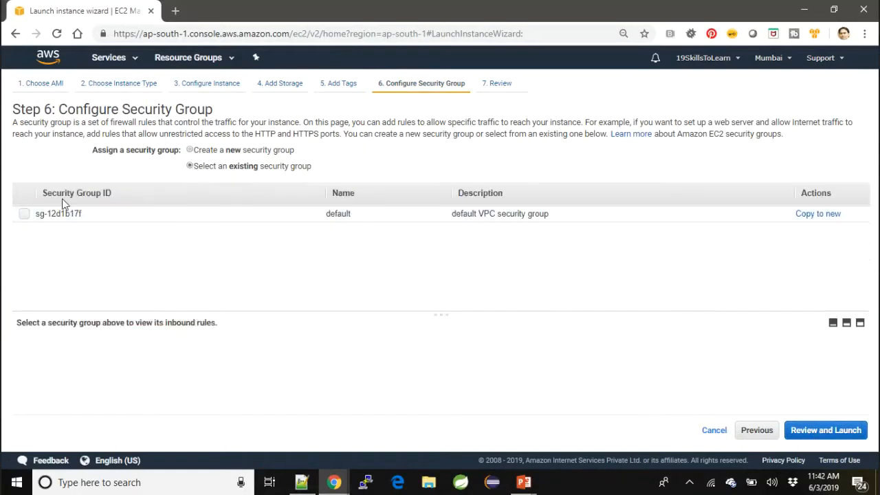
click(24, 216)
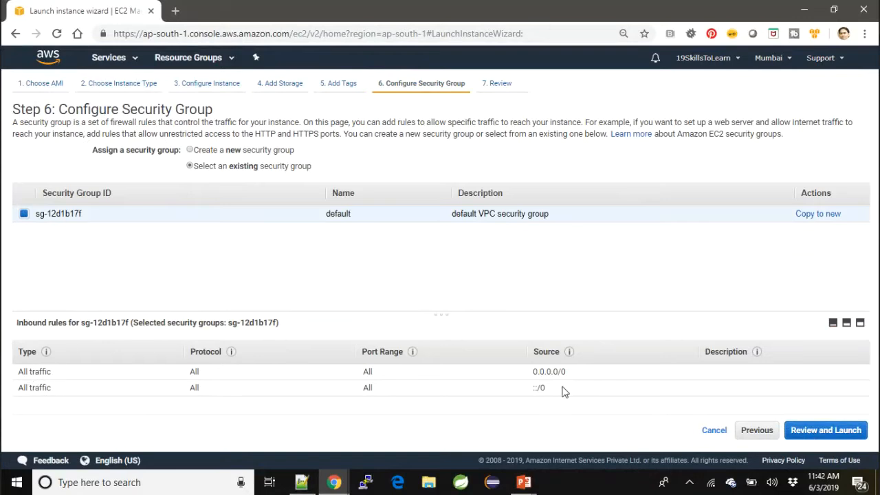
drag(530, 376, 552, 392)
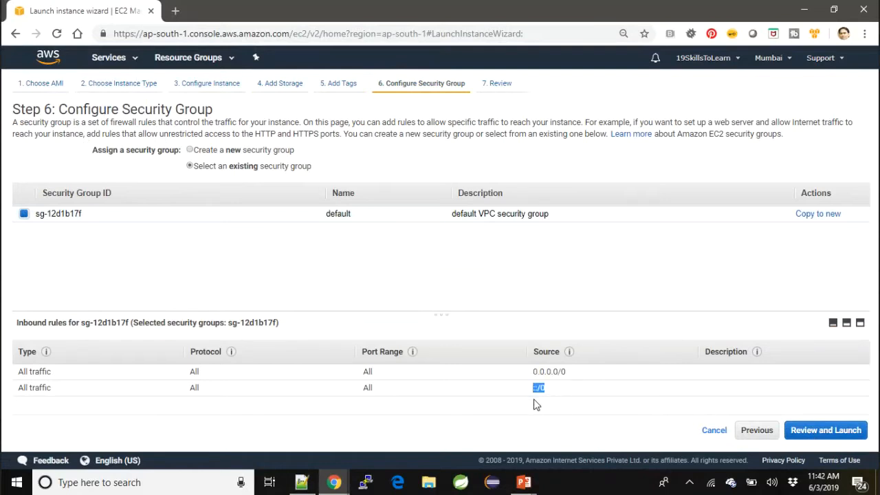
Step: Choose to create a new security group, using myappserver-sg as both its name and its description
click(233, 157)
click(233, 157)
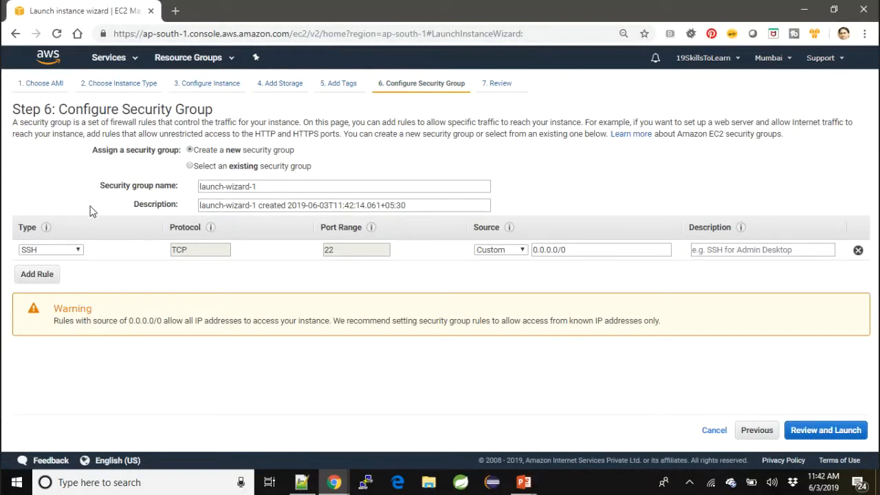
triple_click(265, 190)
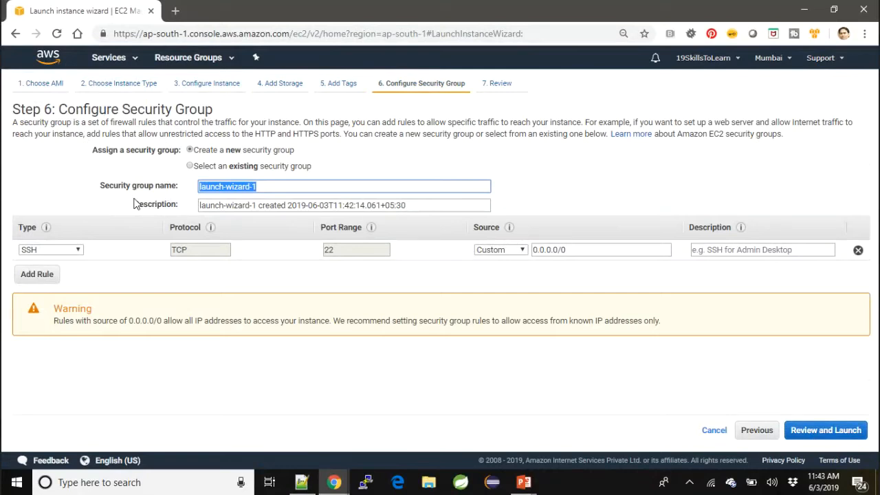
text(myap)
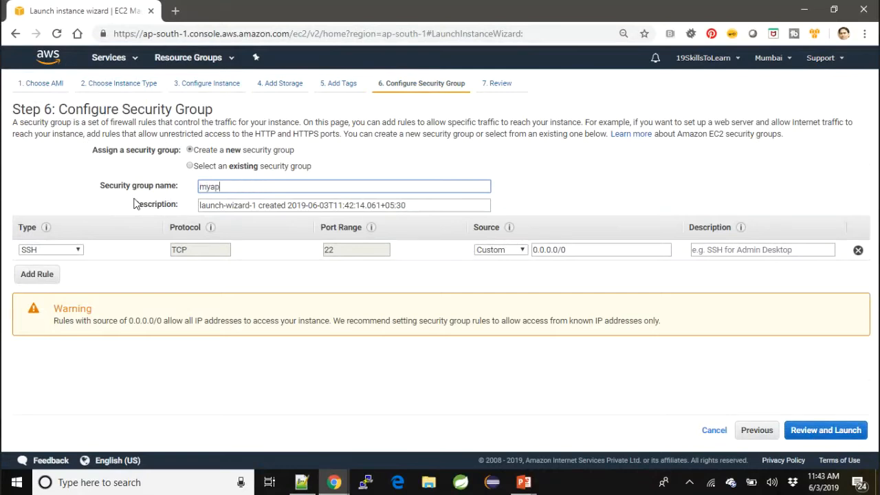
text(pserver-sg)
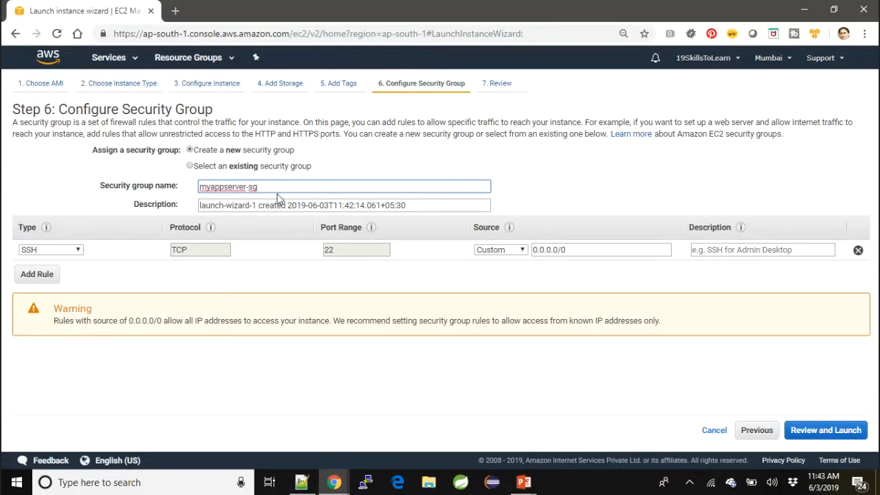
drag(259, 187, 157, 188)
key(ctrl+c)
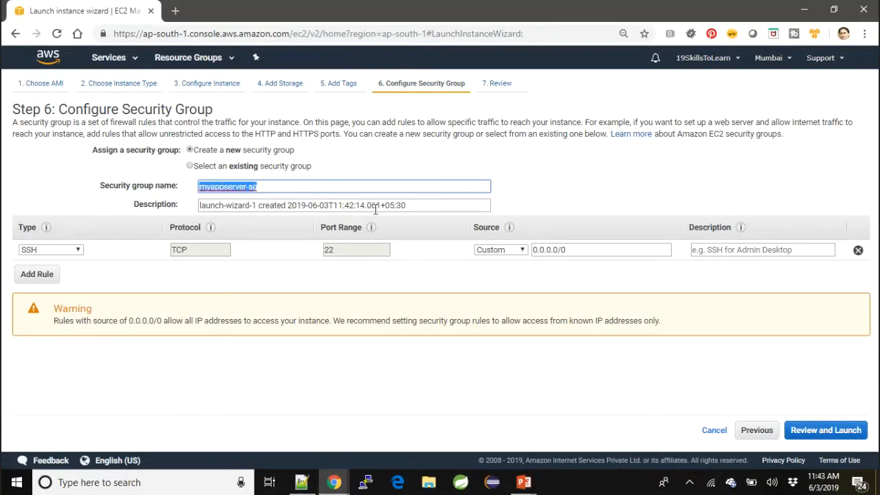
drag(418, 204, 162, 206)
key(ctrl+v)
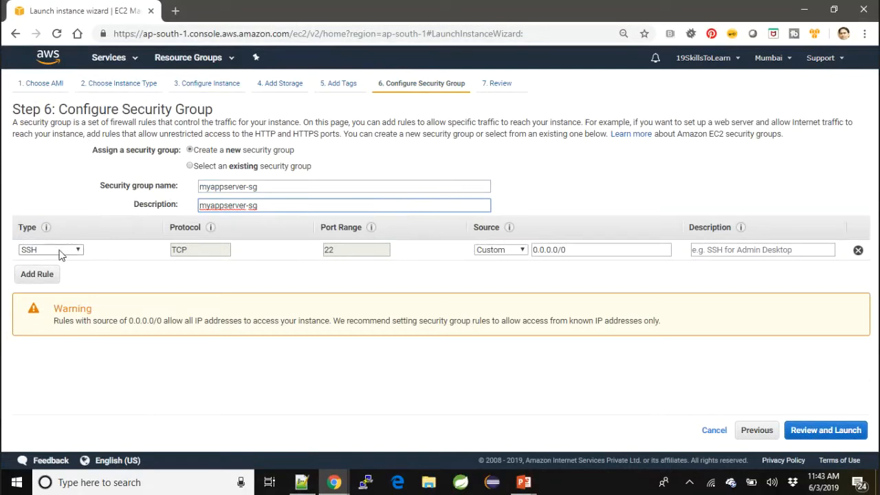
Step: Restrict the source of the SSH inbound rule to My IP
click(510, 251)
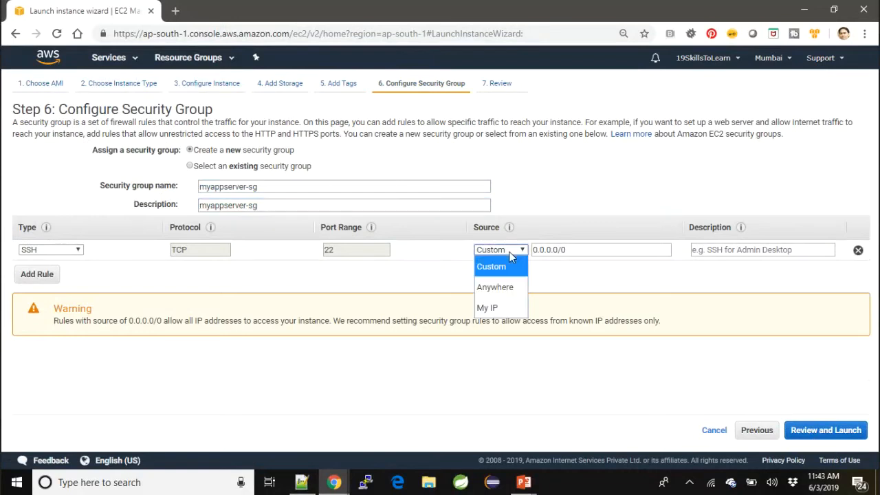
click(507, 309)
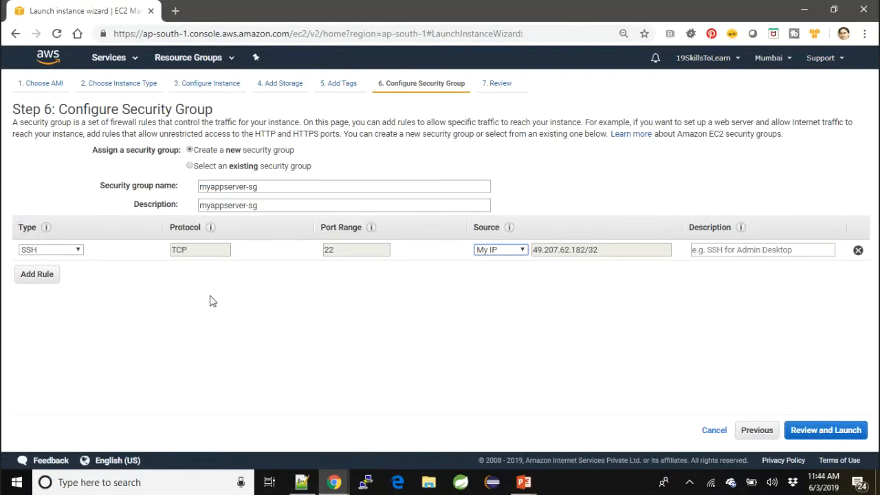
Step: Add a second inbound rule of type MYSQL/Aurora to the new security group, and remove that rule again
click(40, 276)
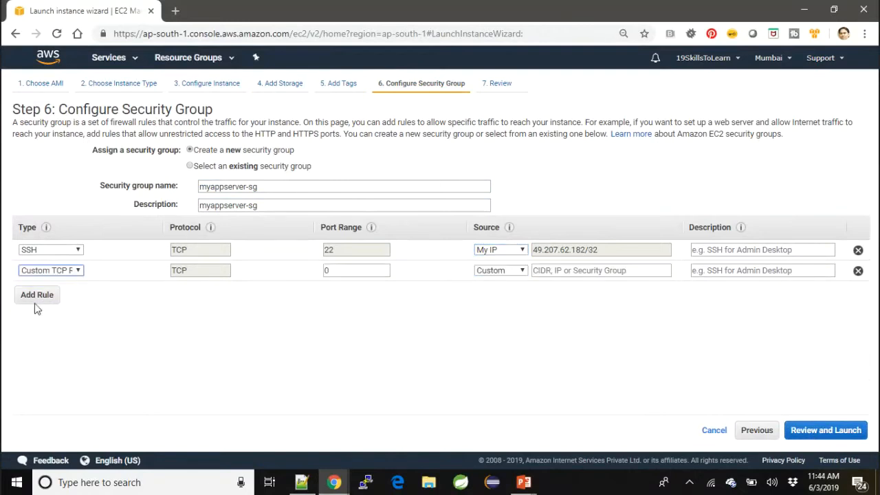
click(59, 270)
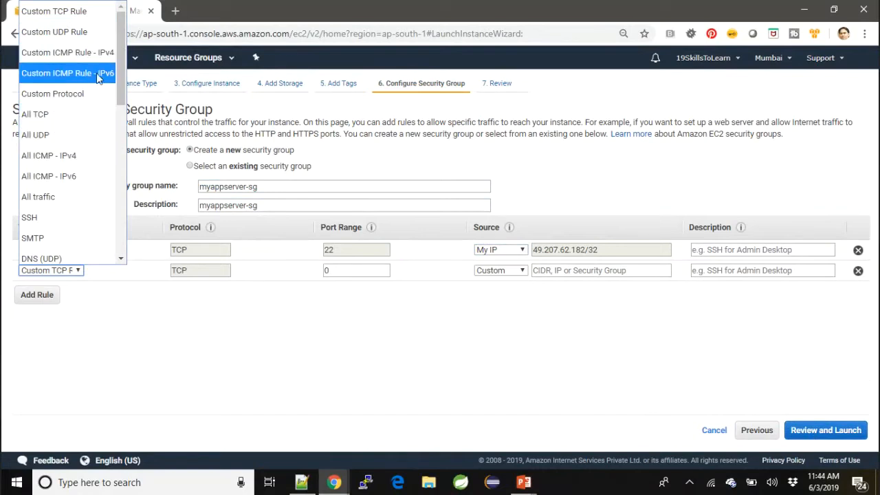
scroll(91, 114, down, 2)
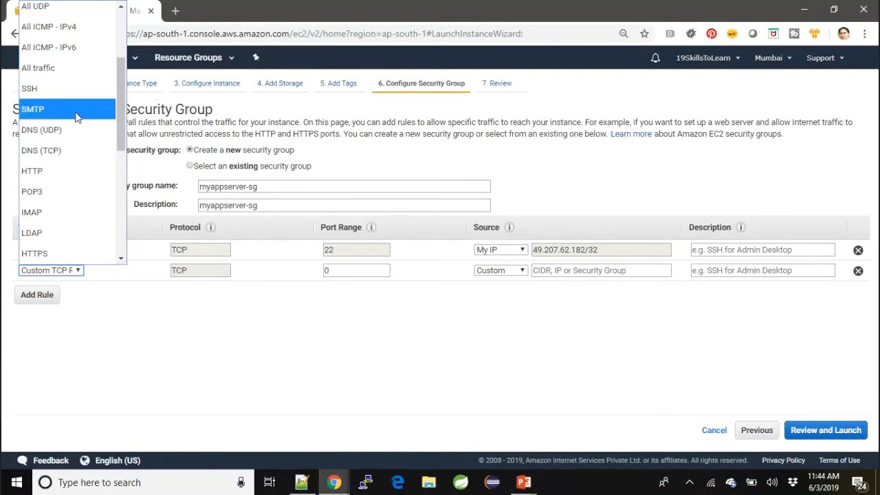
scroll(87, 187, down, 3)
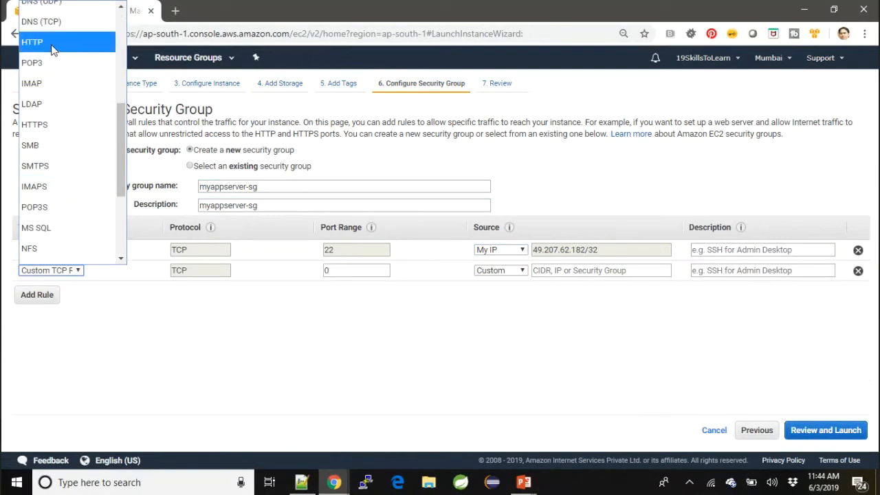
scroll(56, 218, down, 3)
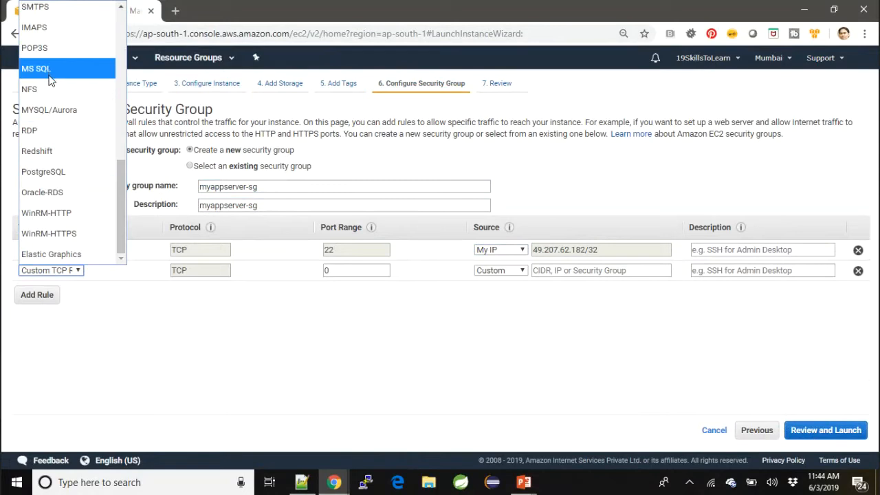
scroll(50, 96, up, 2)
scroll(52, 110, down, 2)
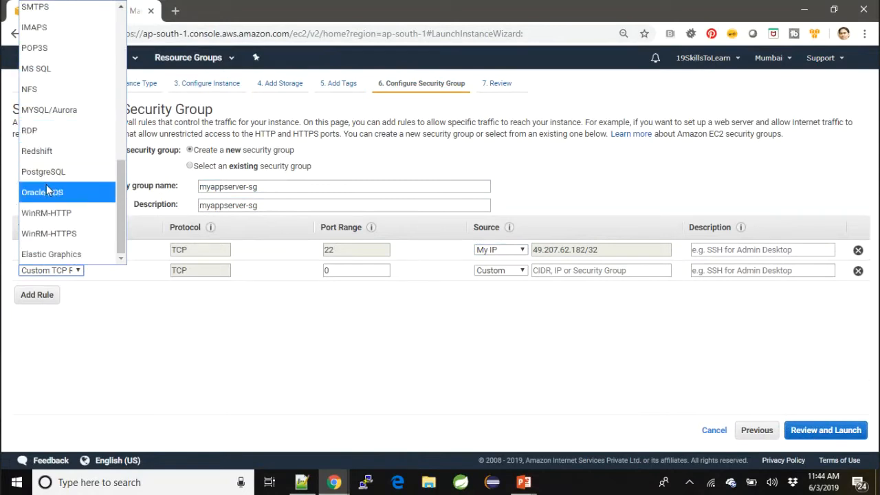
scroll(47, 185, up, 5)
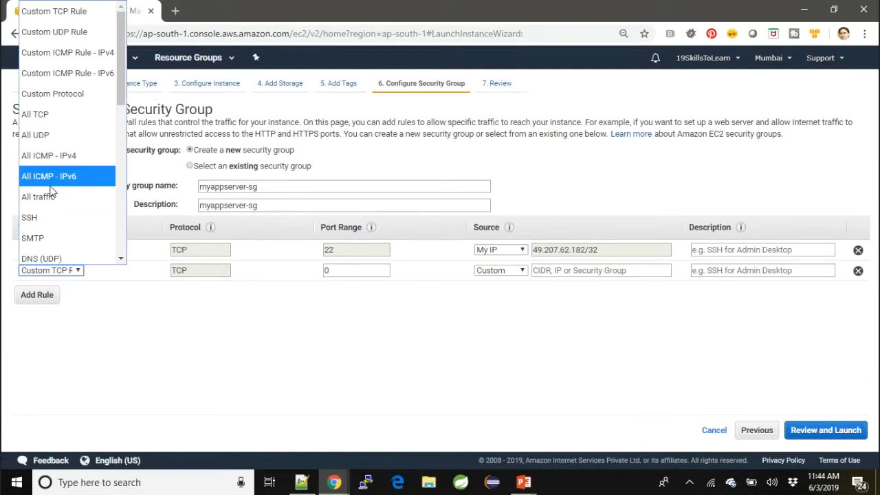
scroll(45, 185, down, 4)
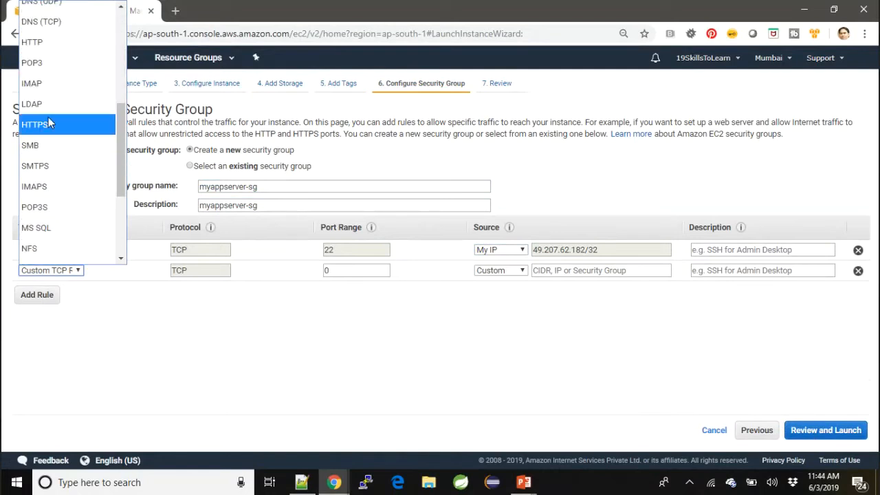
scroll(48, 155, down, 2)
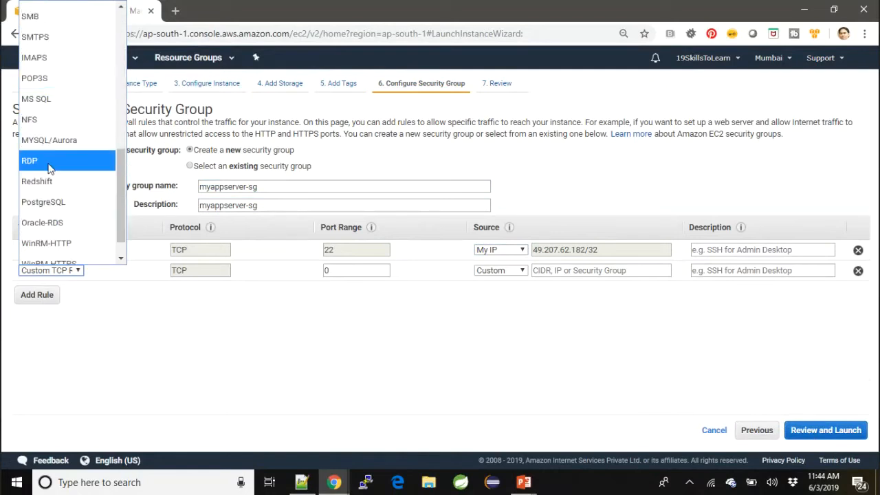
click(62, 140)
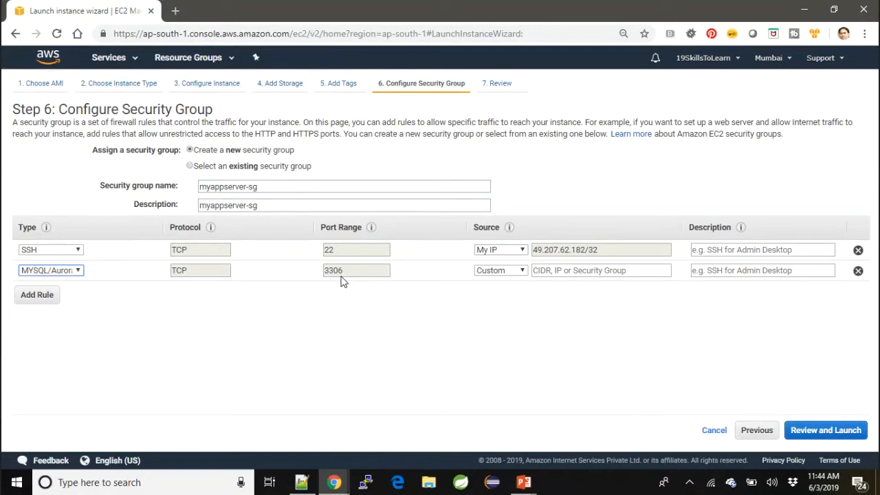
click(571, 272)
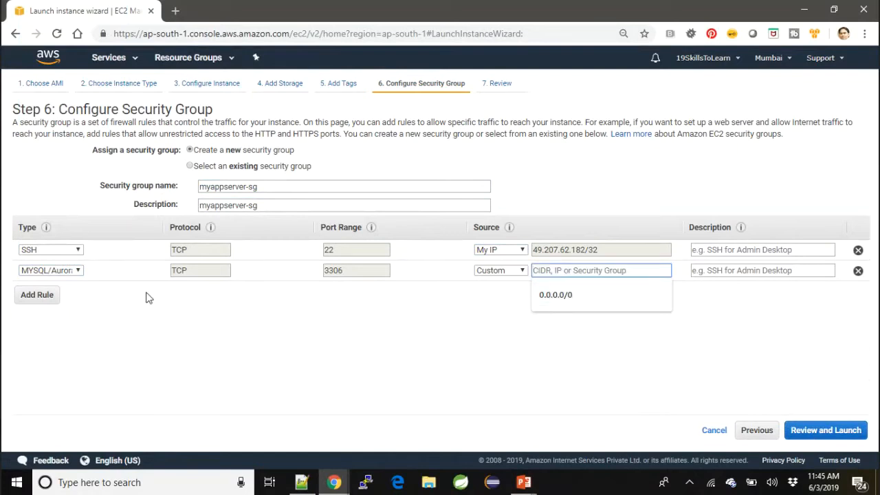
click(858, 271)
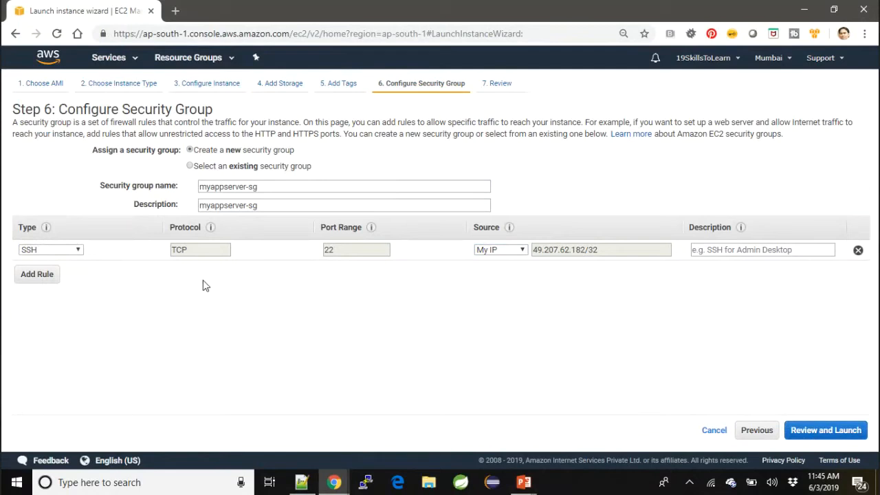
Step: Proceed to the launch review and check the instance type, the security group and the SSH rule's source
click(825, 433)
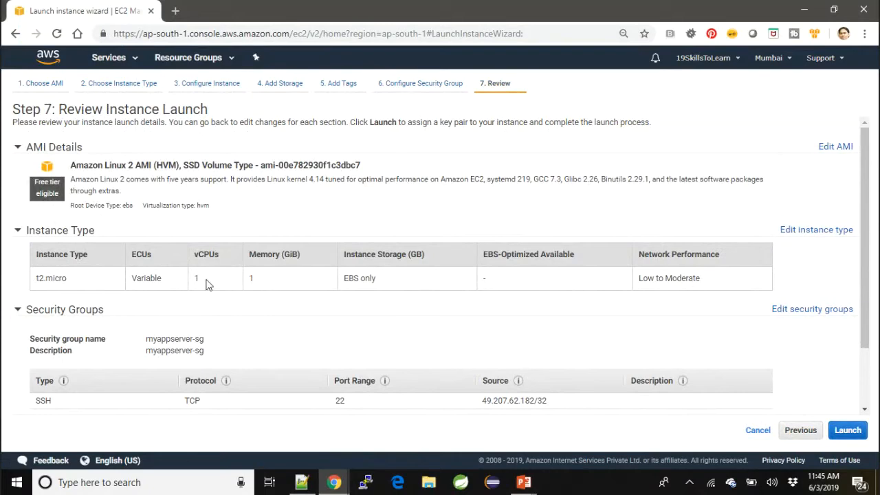
scroll(220, 307, down, 2)
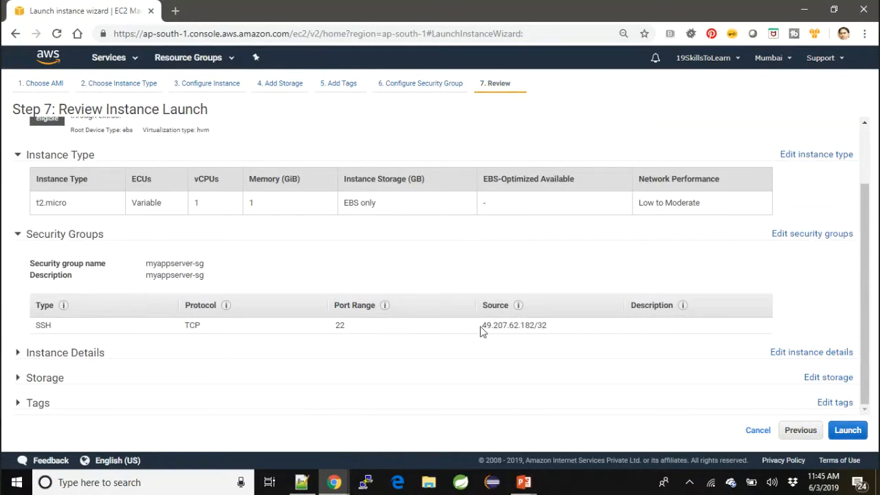
drag(482, 326, 550, 330)
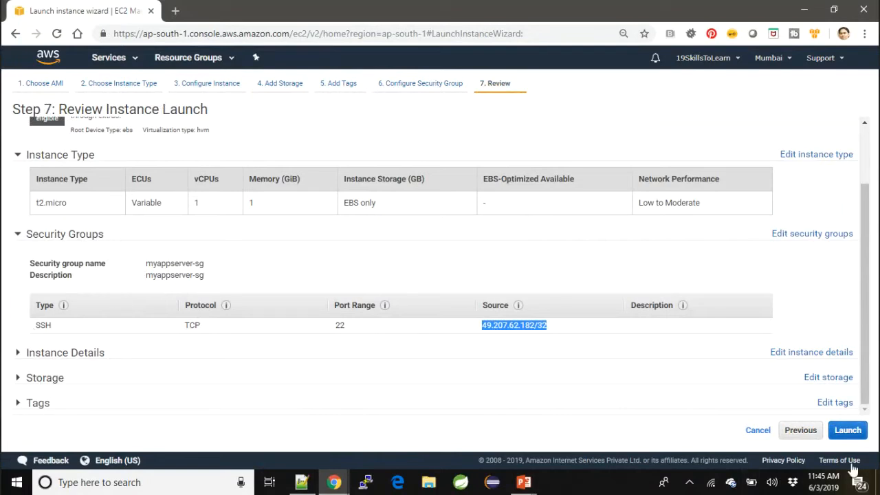
Step: Launch the instance with a new key pair named myappserver-keypair, downloading its private key file first
click(848, 430)
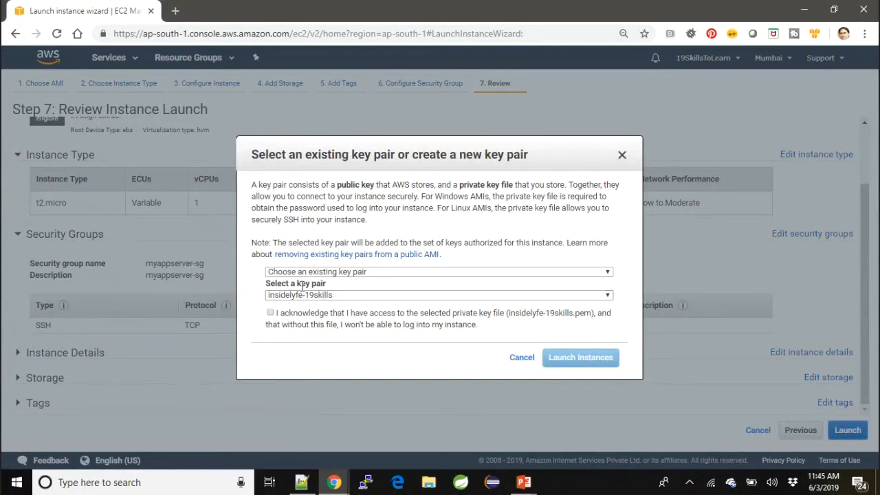
click(303, 273)
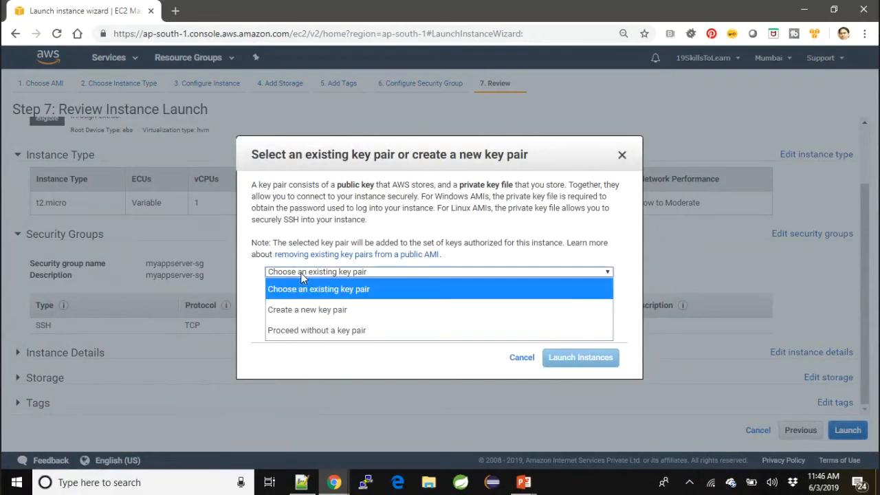
click(307, 310)
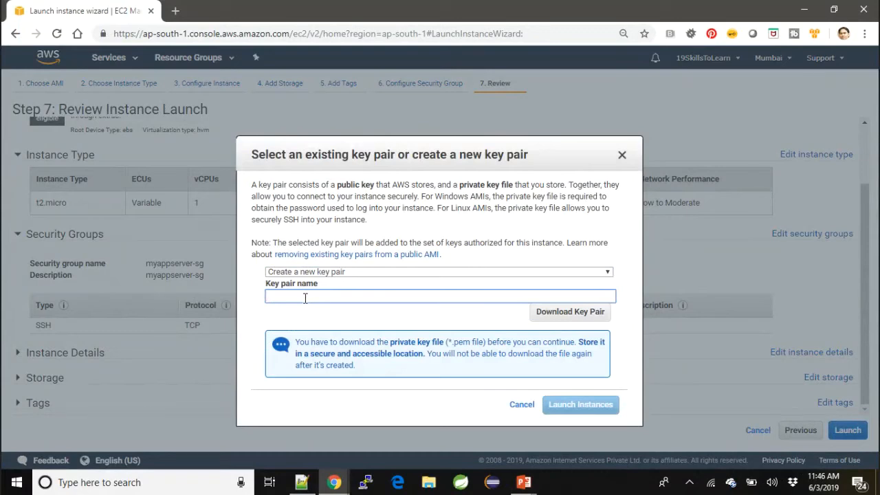
click(319, 273)
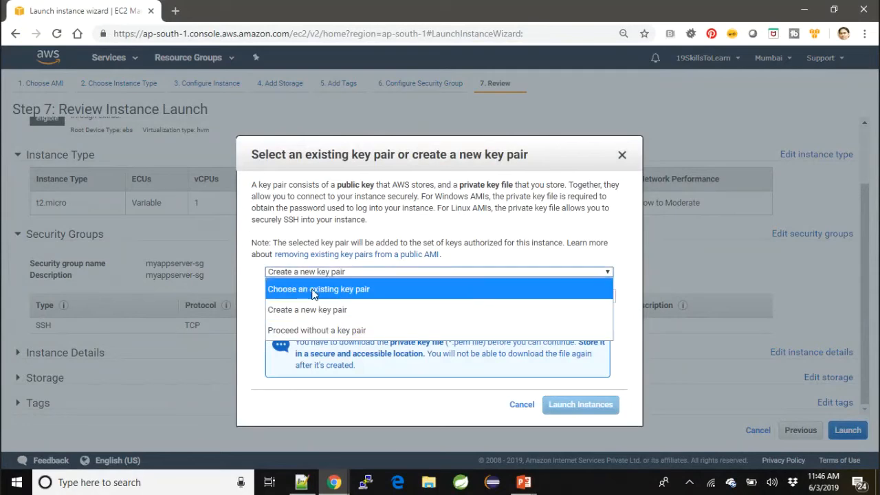
click(317, 310)
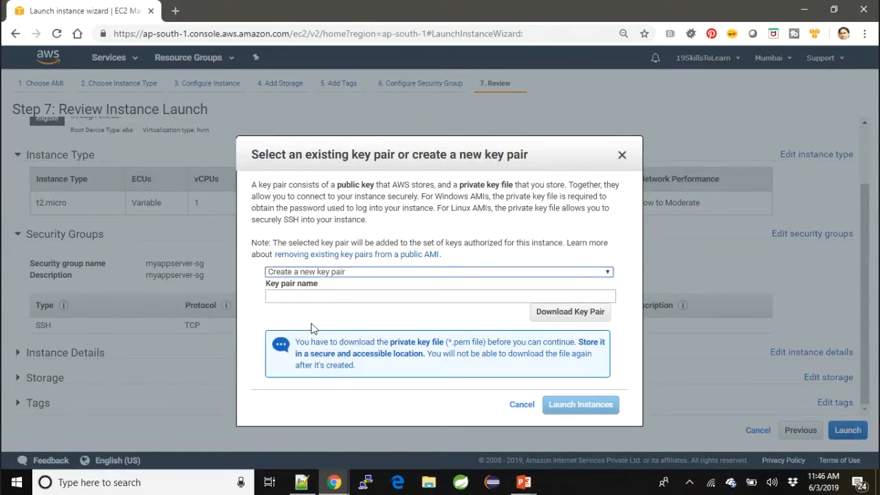
click(301, 296)
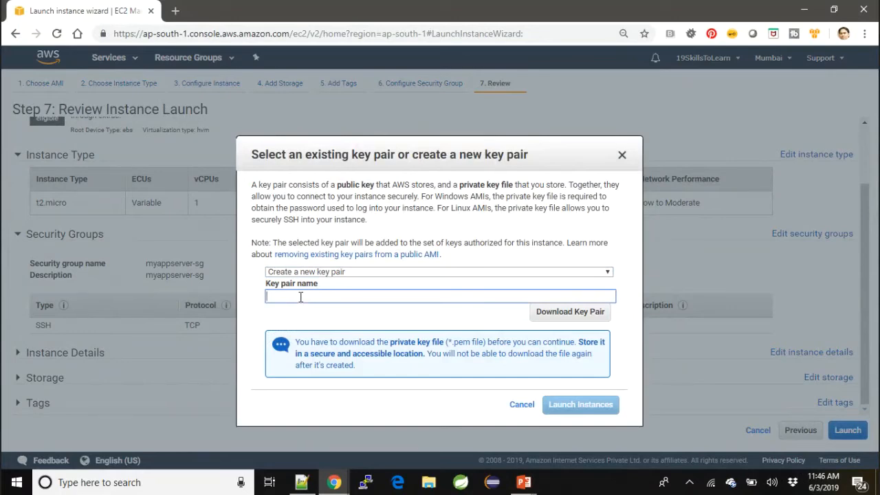
text(myappserver-keypai)
click(541, 315)
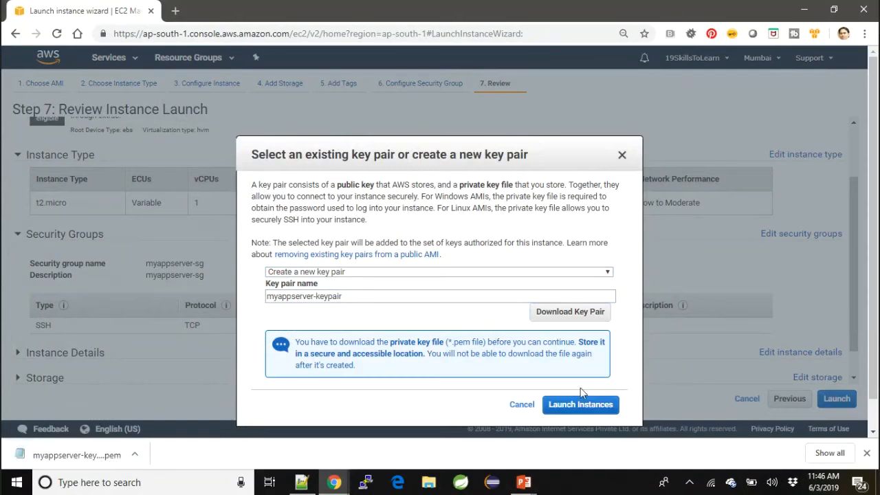
click(590, 409)
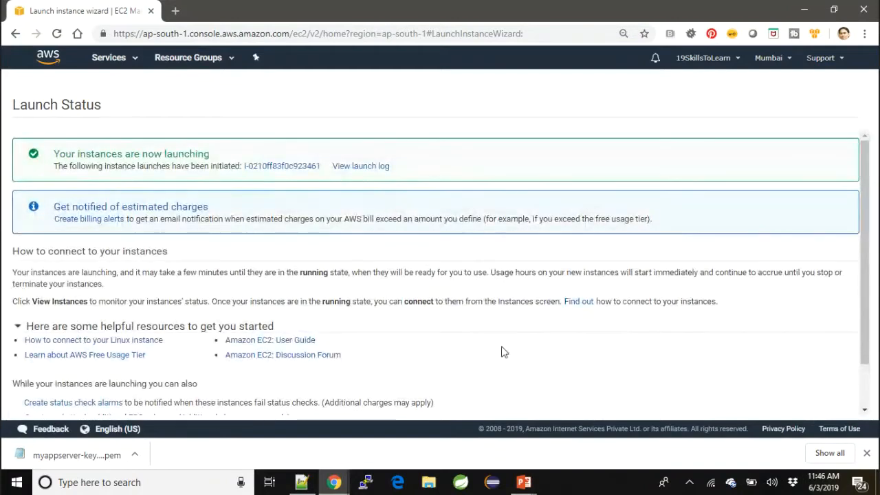
Step: Open the launched instance from the launch status page and clear the search filter on the Instances list
click(305, 172)
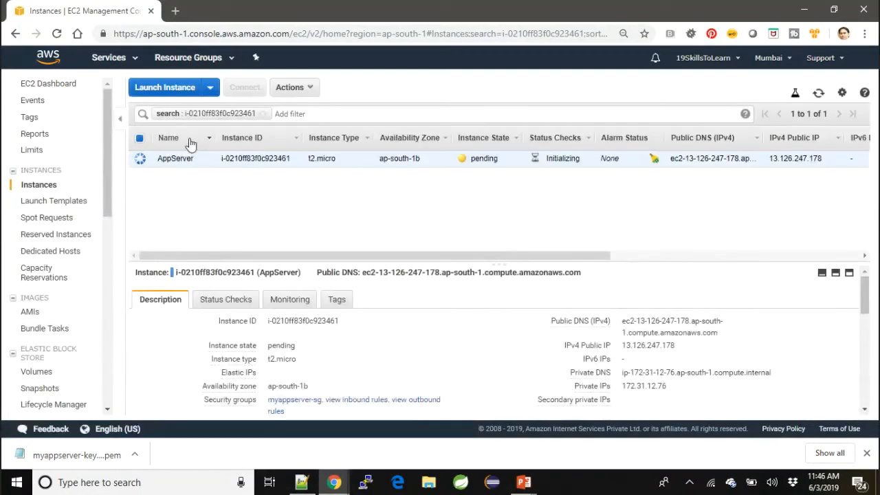
click(263, 113)
click(313, 196)
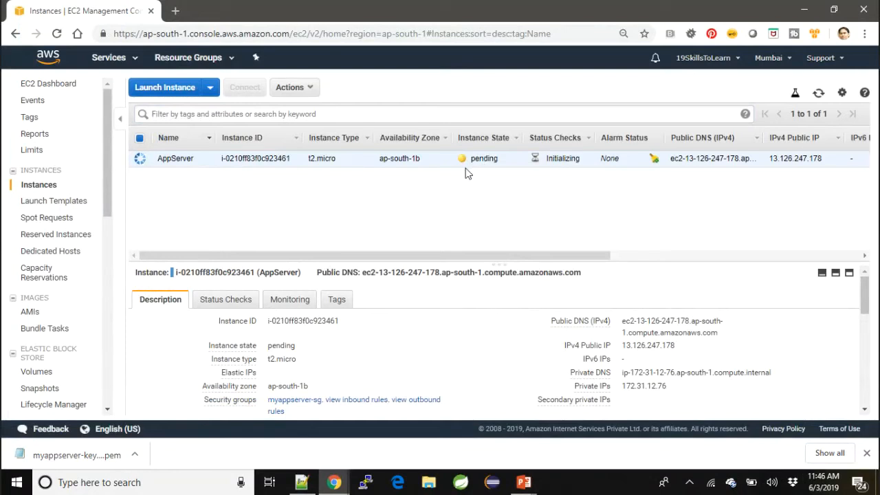
Step: Review the actions available for the AppServer instance, view its system log and close the log
click(291, 90)
mouse_move(333, 200)
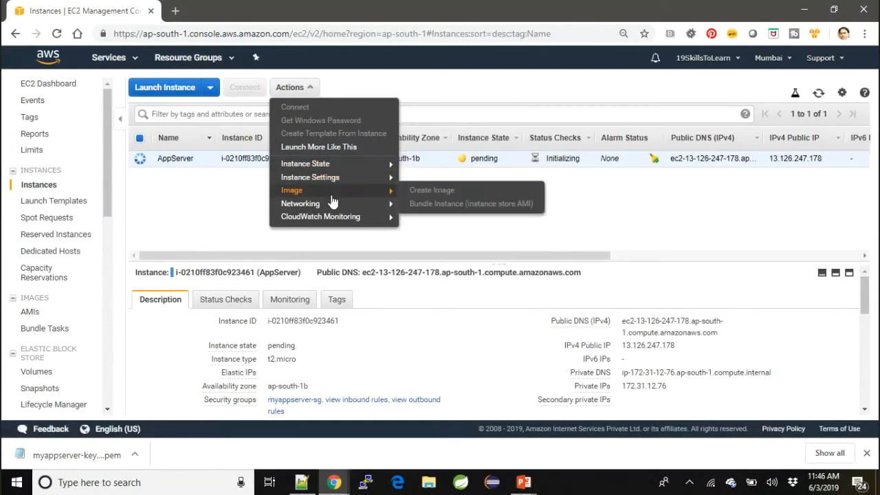
mouse_move(356, 172)
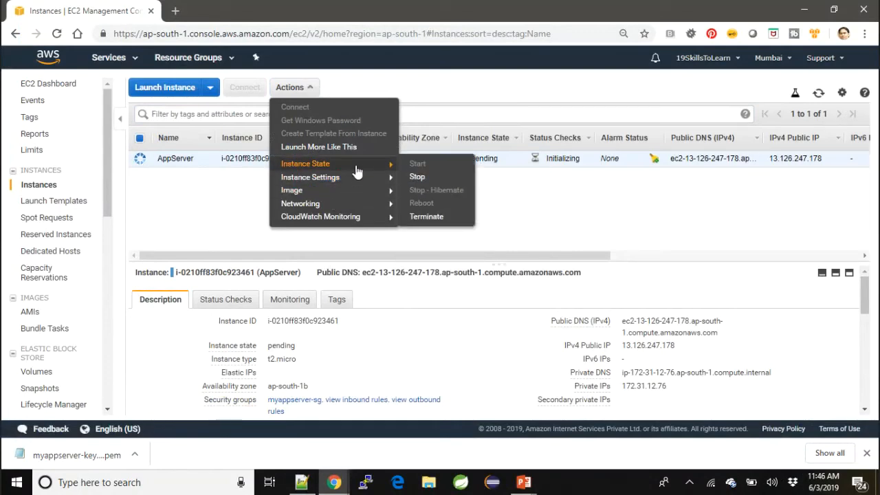
mouse_move(364, 217)
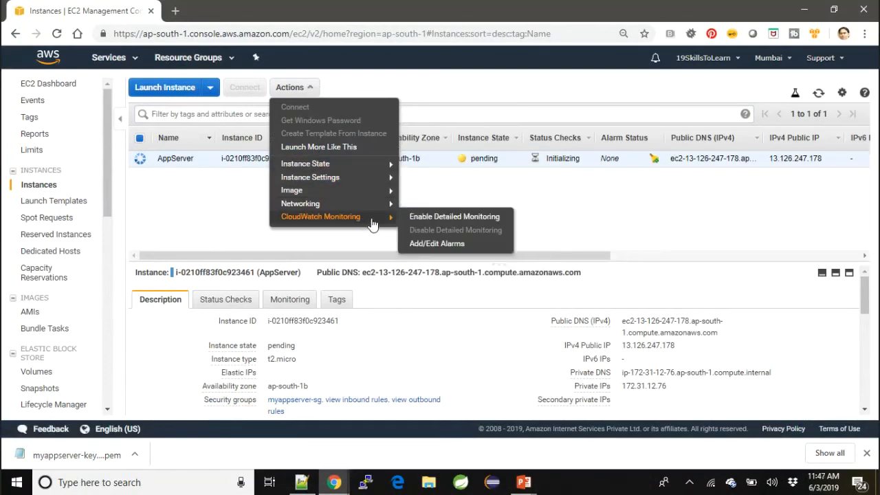
mouse_move(389, 168)
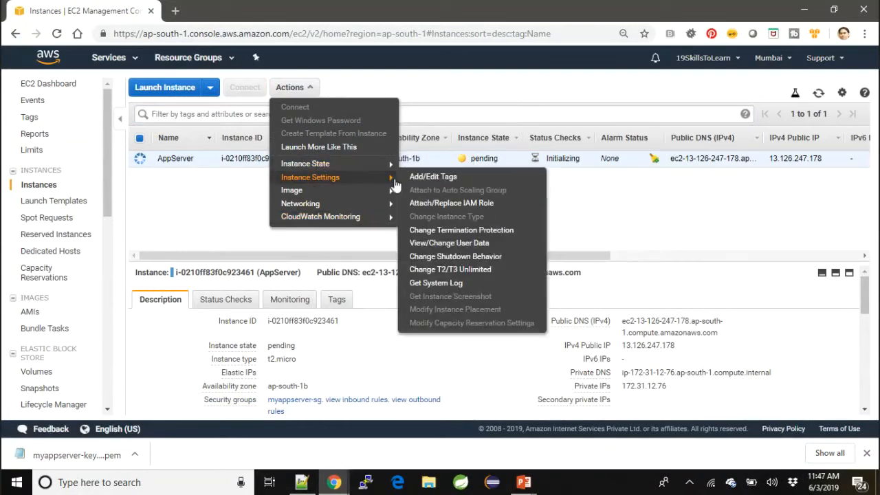
click(448, 289)
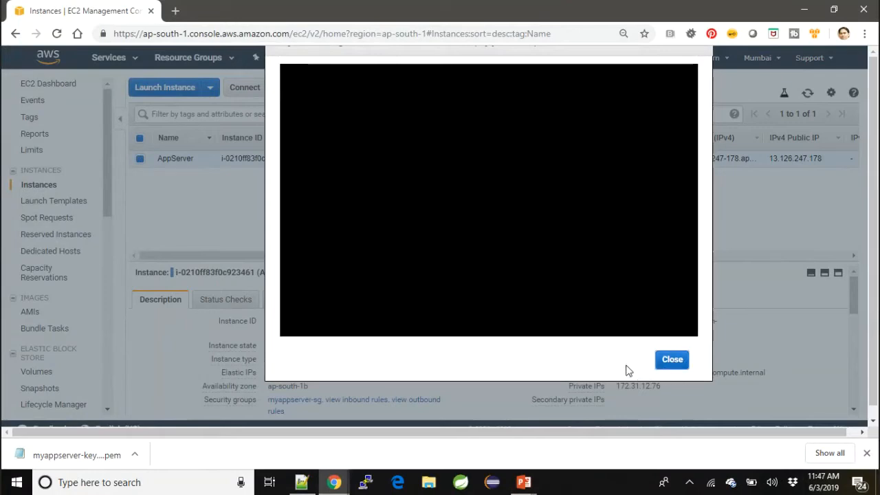
key(alt+Tab)
key(alt+Tab)
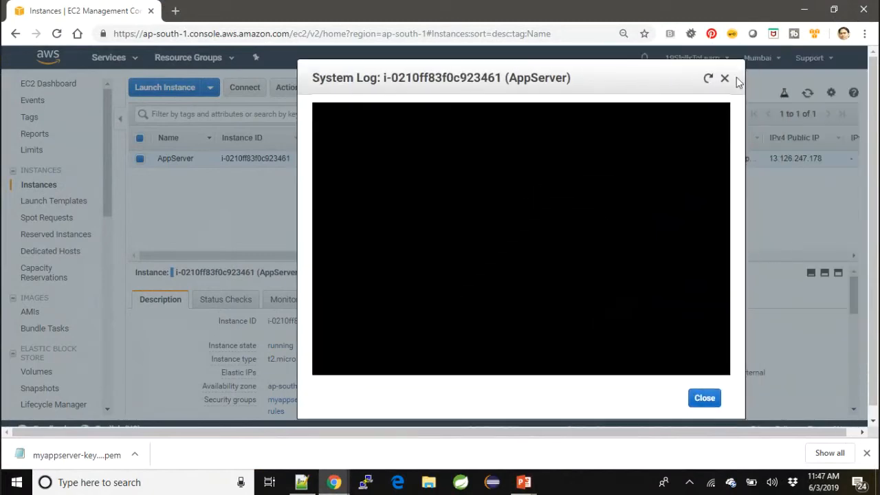
right_click(498, 151)
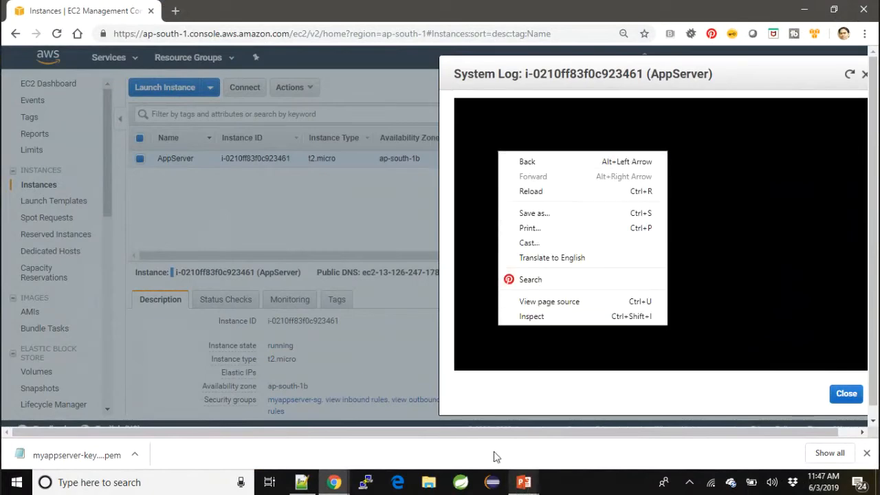
click(377, 338)
right_click(380, 340)
click(416, 372)
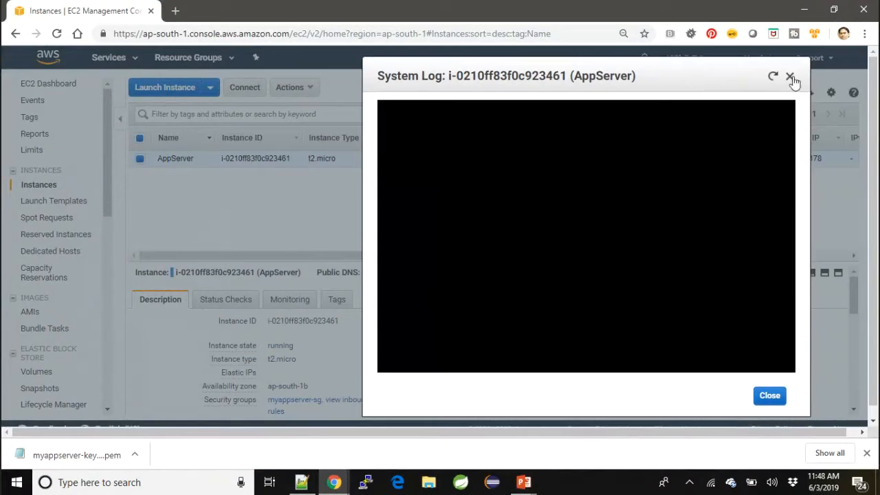
click(791, 78)
Step: Open the AppServer instance's system log, refresh it twice and close it
click(305, 89)
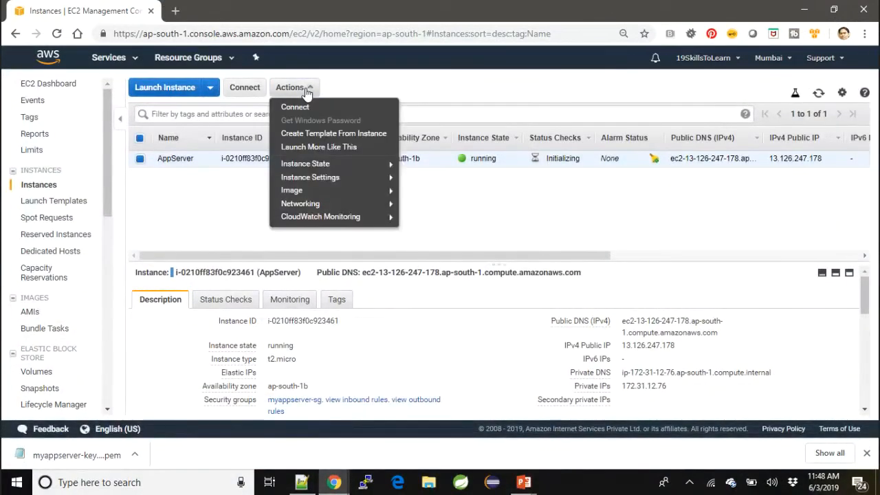
mouse_move(344, 177)
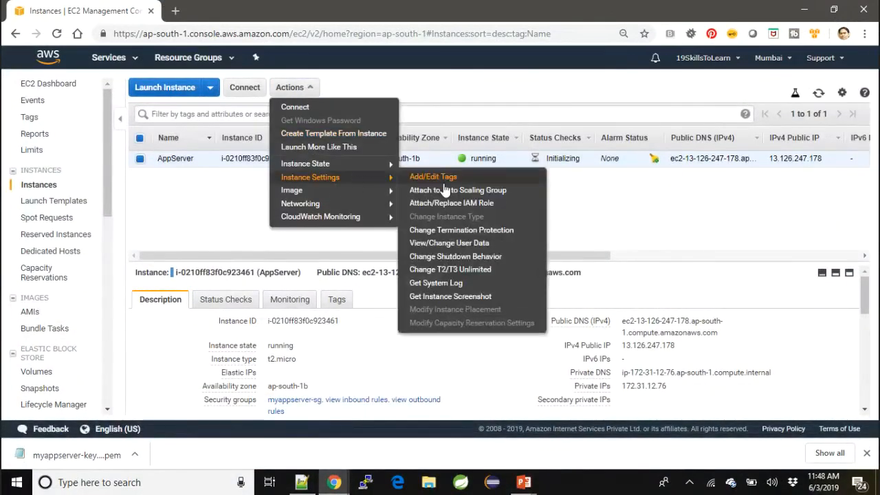
click(454, 285)
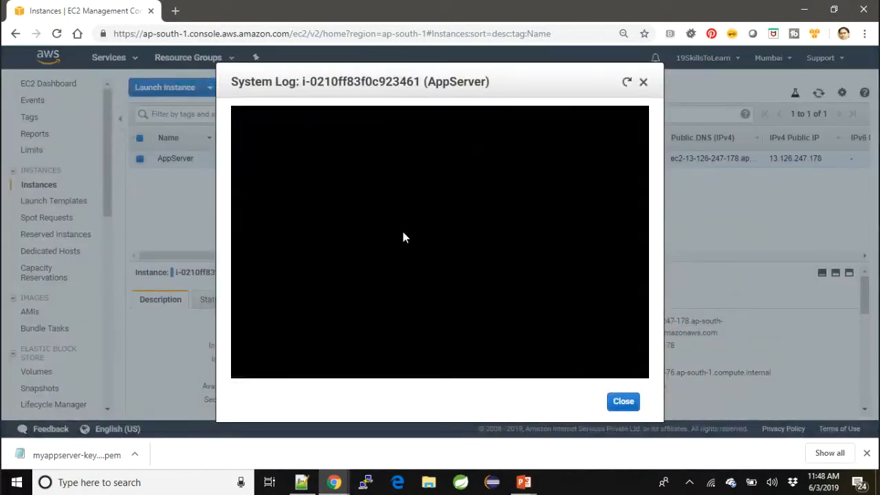
click(626, 83)
click(627, 83)
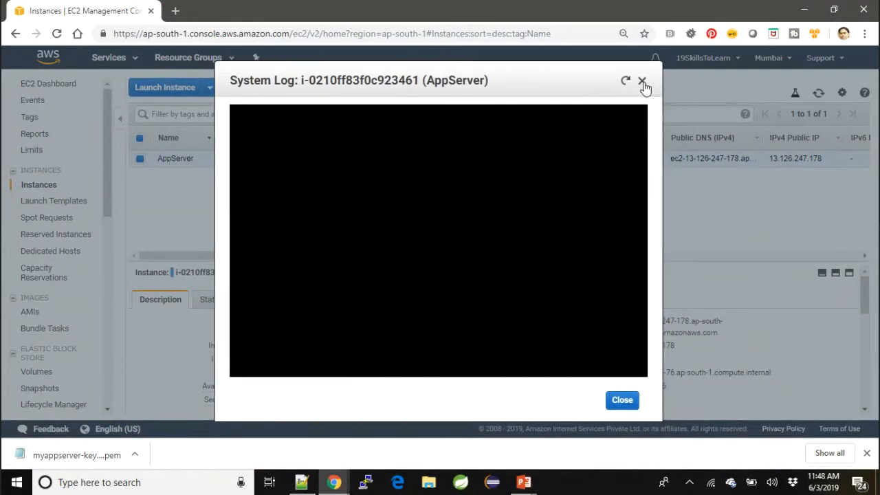
click(643, 83)
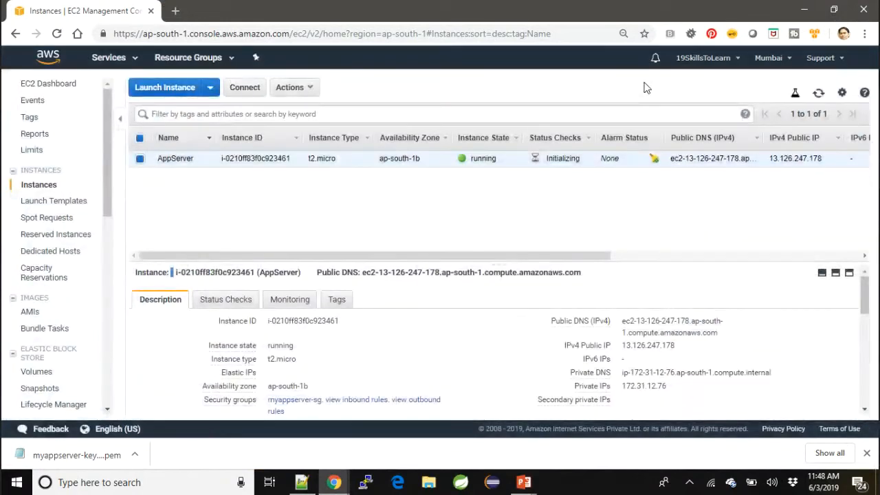
Step: View the AppServer instance's system log once more from the instance settings and close it
click(302, 90)
click(248, 209)
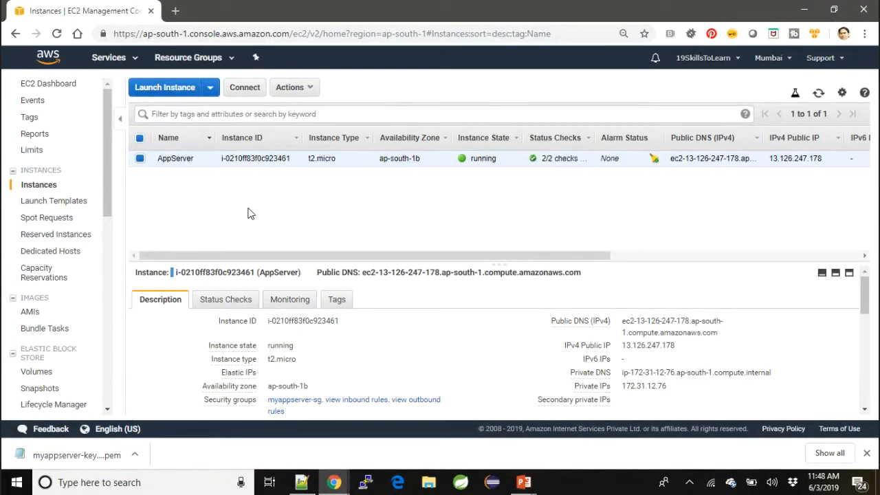
click(306, 89)
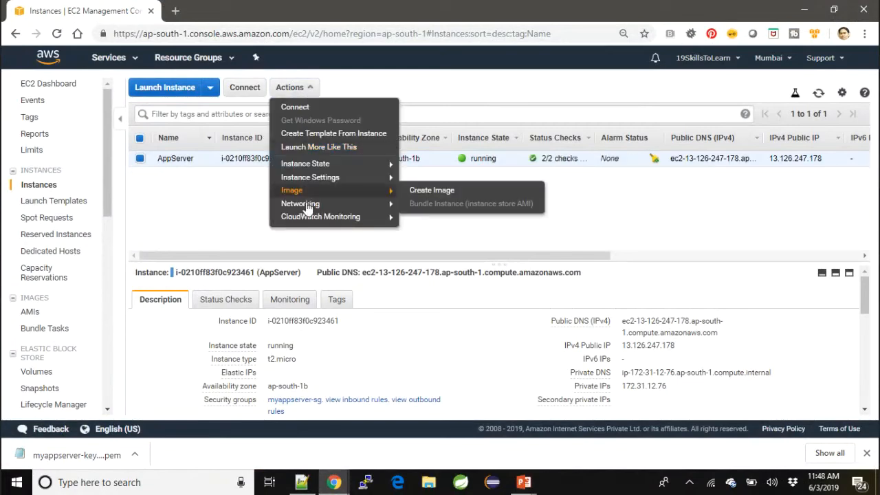
mouse_move(352, 183)
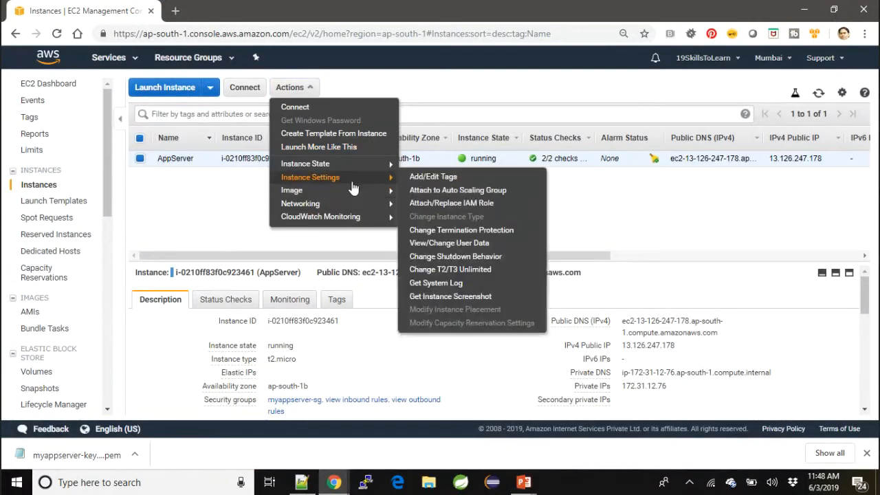
click(439, 283)
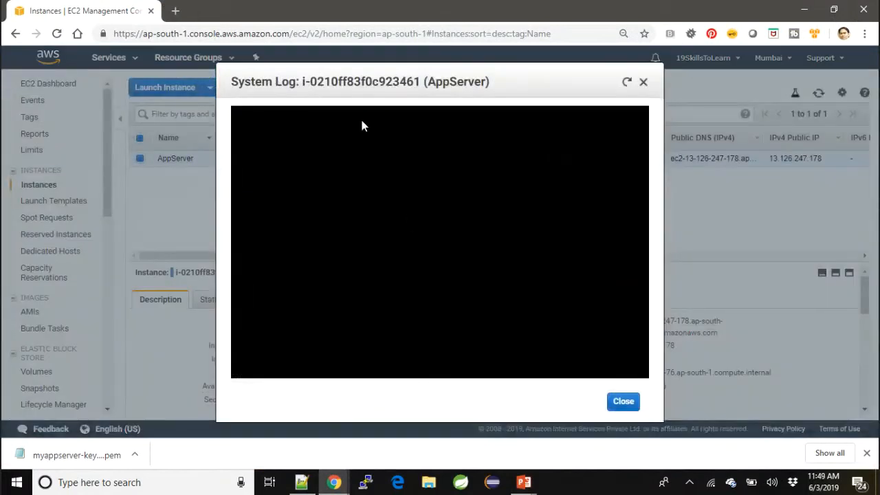
click(644, 84)
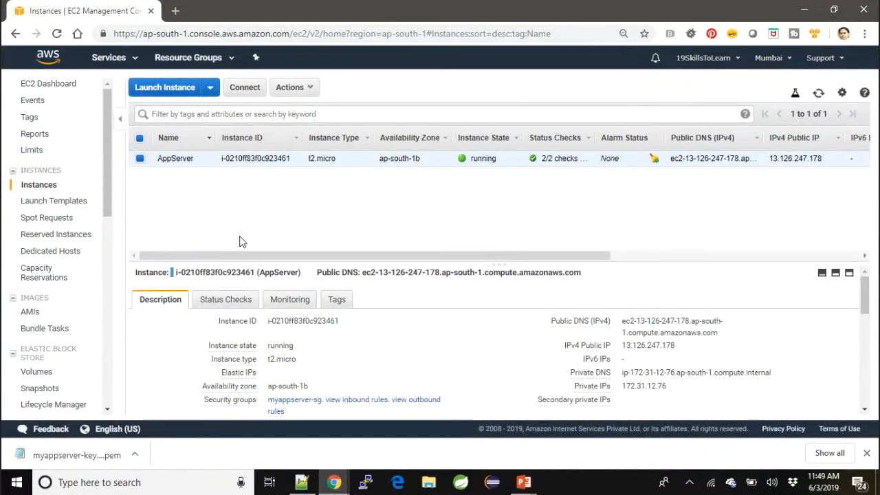
Step: Enlarge the instance details pane and highlight the IPv4 public IP in the description
scroll(372, 363, down, 1)
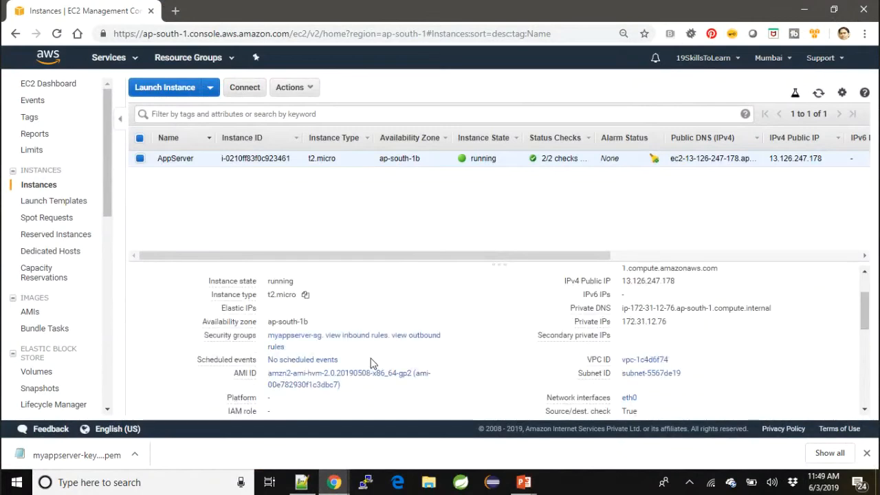
scroll(372, 362, up, 1)
drag(416, 264, 411, 173)
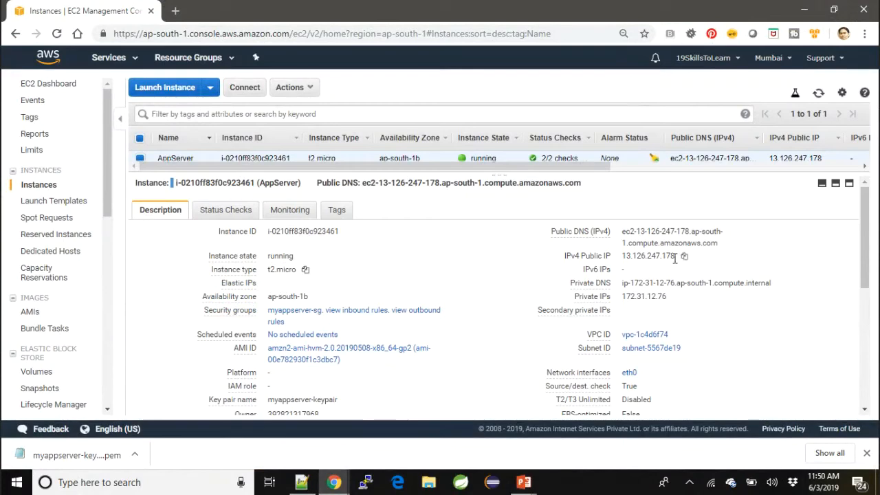
drag(676, 256, 621, 257)
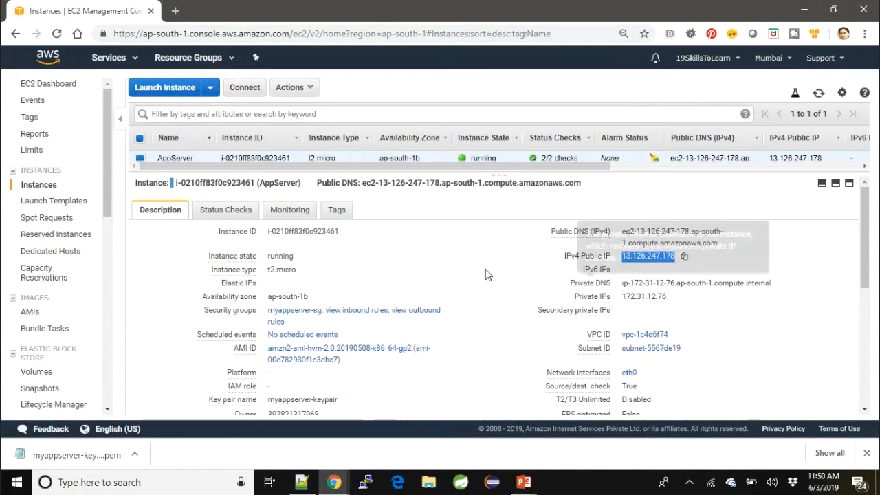
Step: Reboot the AppServer instance and confirm the reboot
click(308, 88)
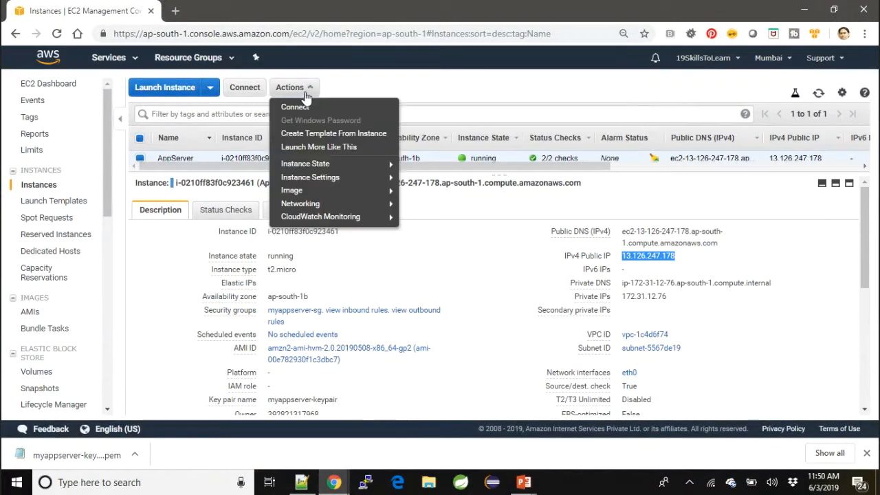
mouse_move(345, 165)
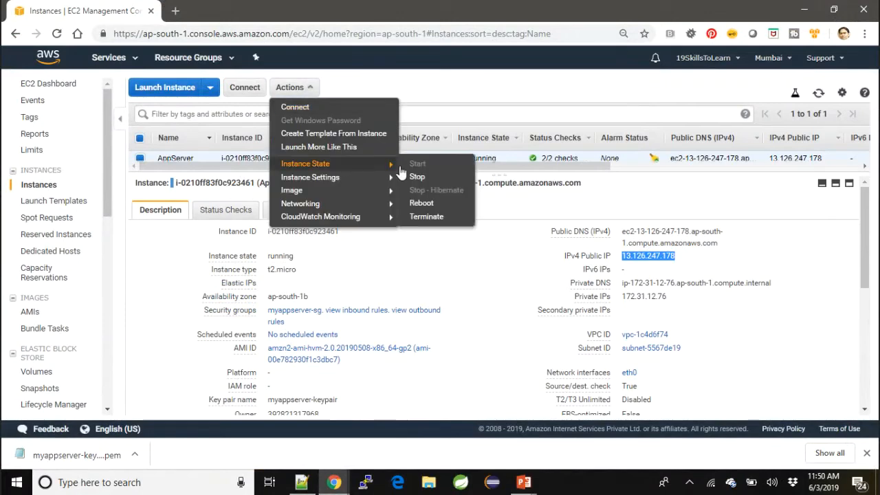
click(422, 204)
click(522, 286)
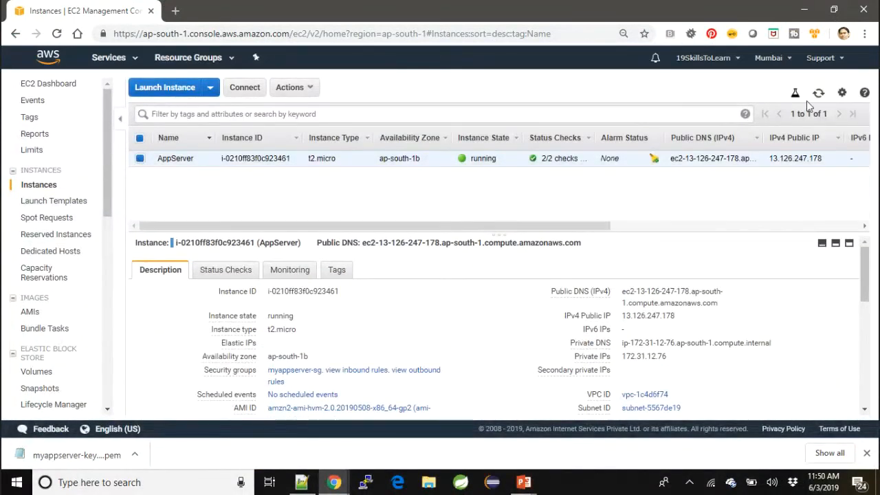
Step: Refresh the Instances list several times to recheck AppServer's IPv4 public IP, and copy that address
click(816, 98)
click(819, 93)
click(820, 95)
drag(625, 317, 683, 318)
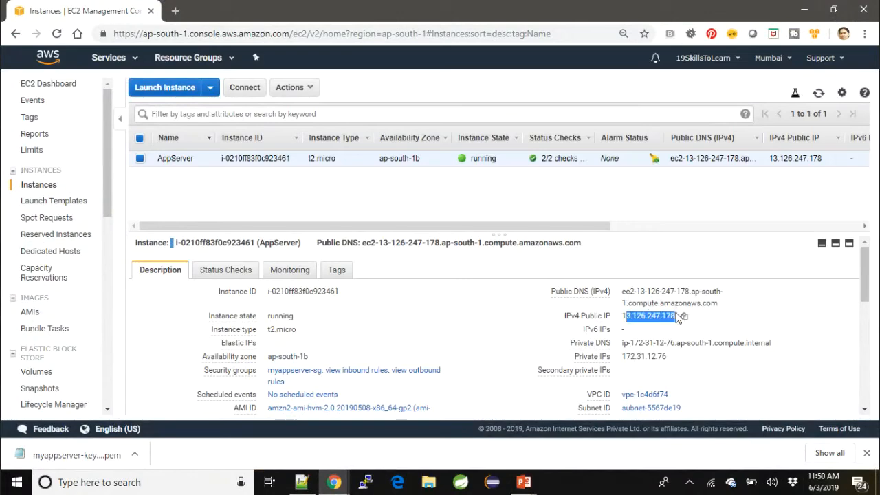
click(626, 318)
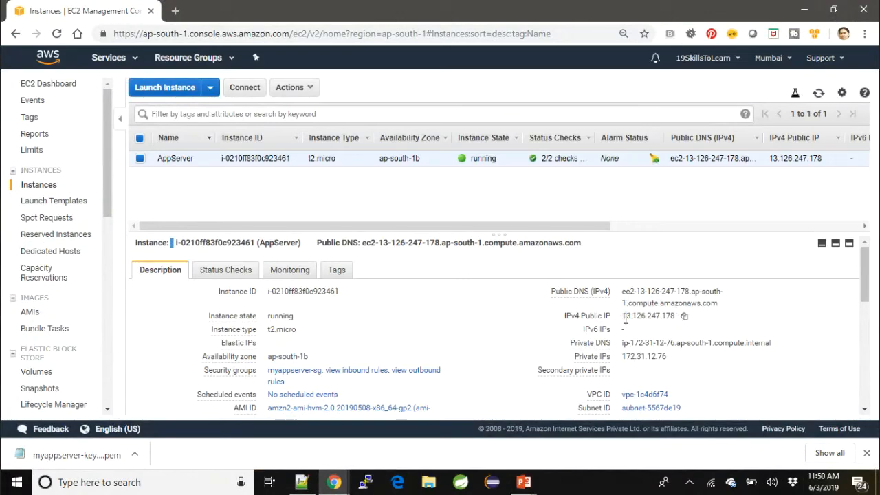
click(820, 94)
drag(675, 316, 623, 318)
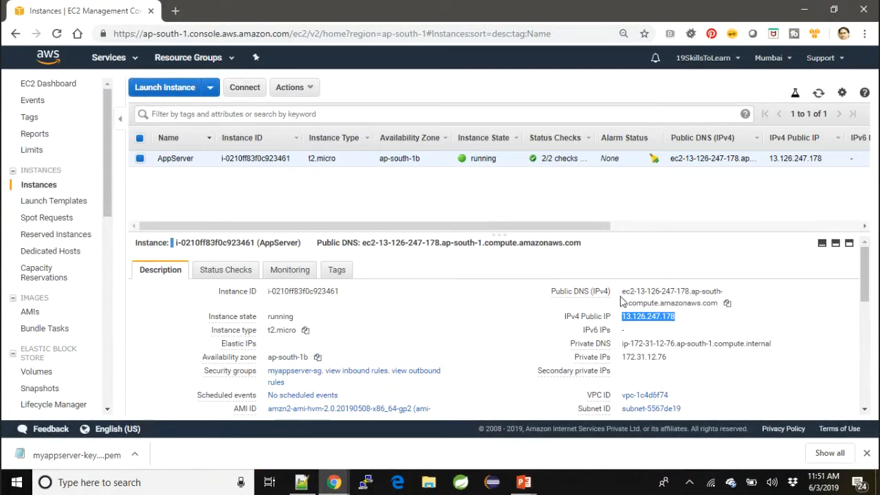
click(819, 94)
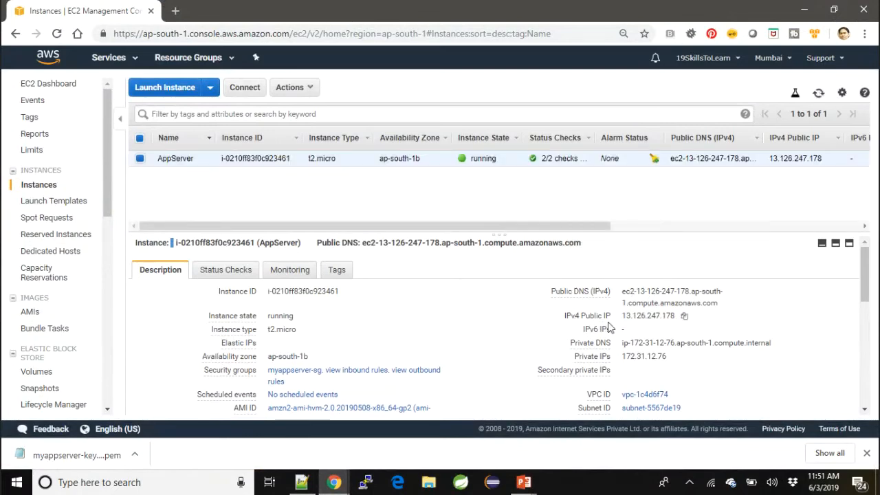
click(684, 318)
Step: Examine the instance's public DNS name, private DNS name and private IP in the description
mouse_move(582, 293)
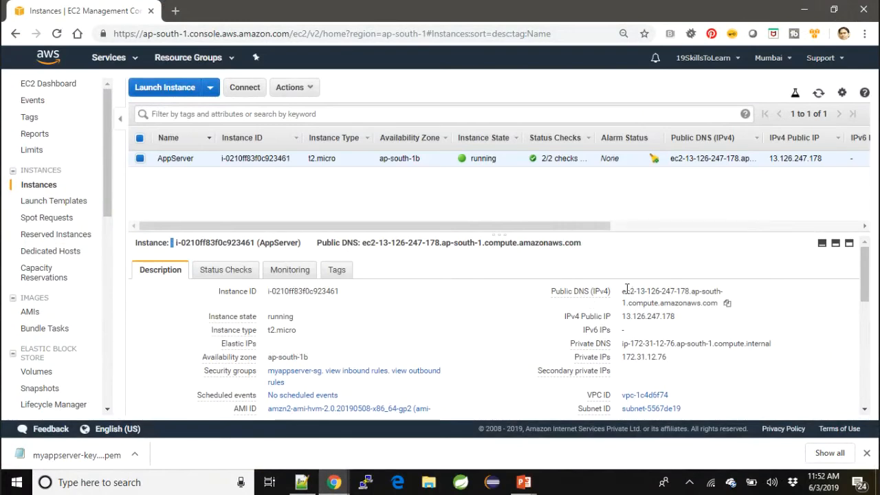
drag(622, 291, 725, 302)
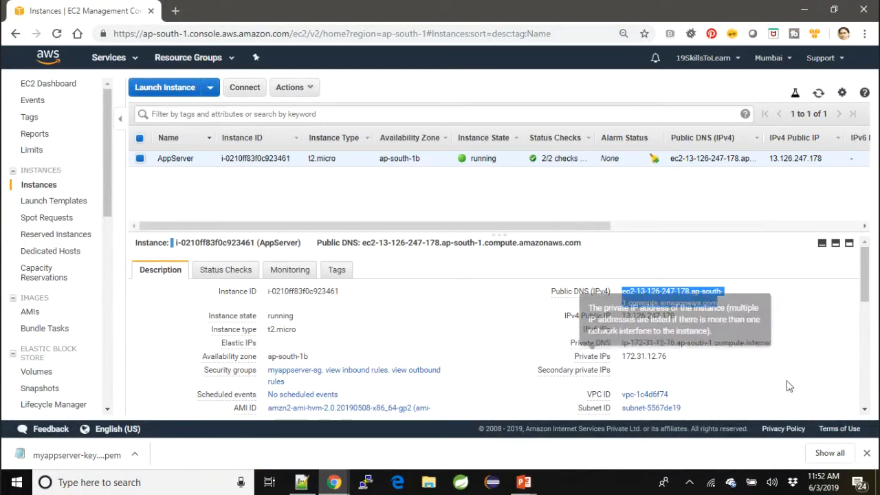
click(624, 344)
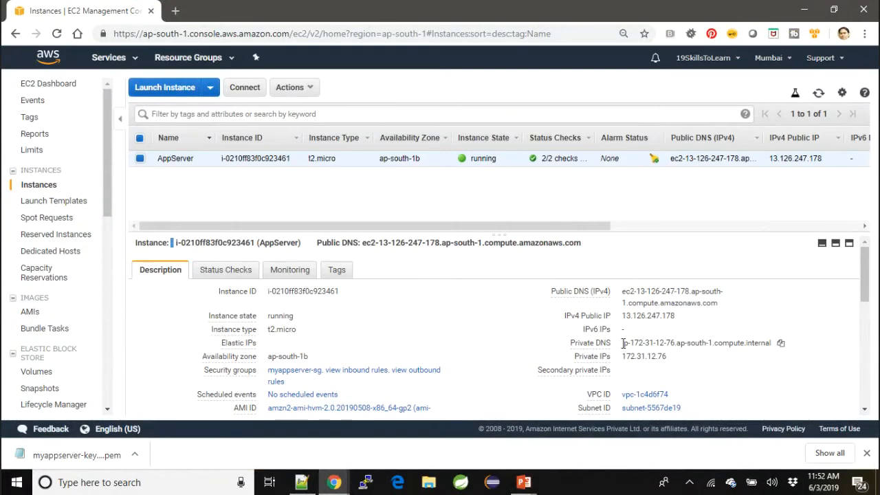
drag(623, 344, 678, 360)
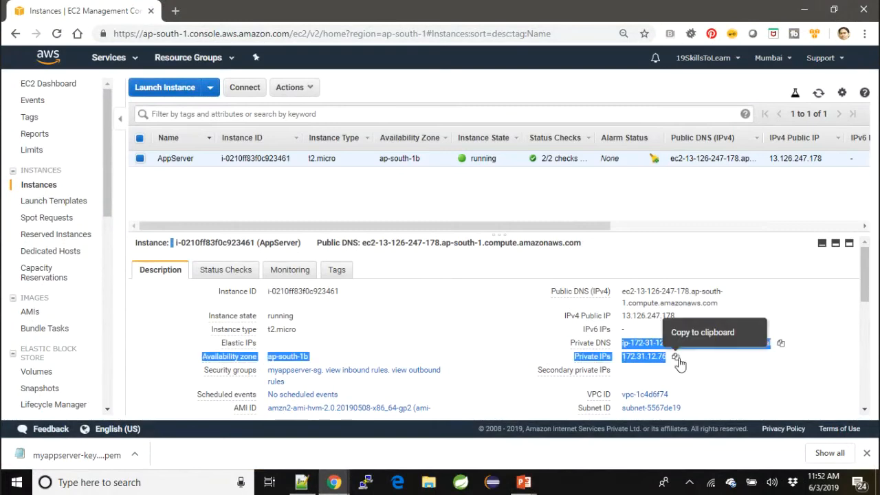
click(550, 352)
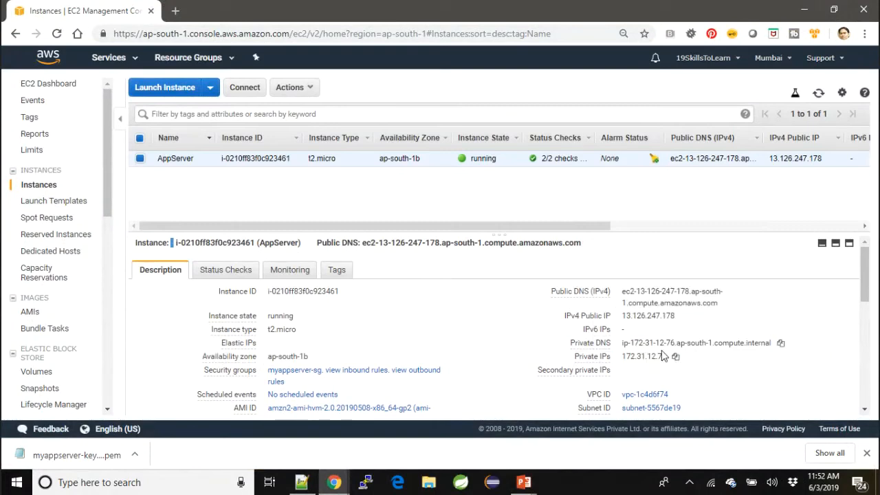
drag(673, 366, 617, 341)
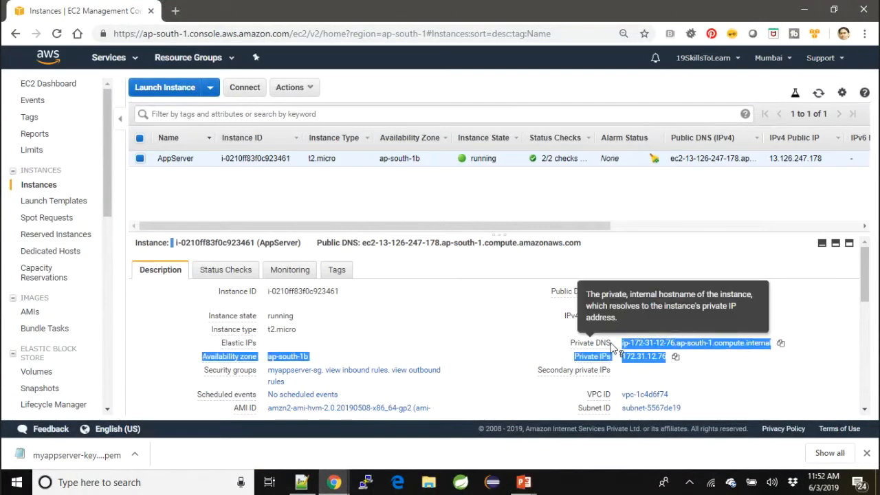
click(548, 353)
drag(668, 357, 629, 346)
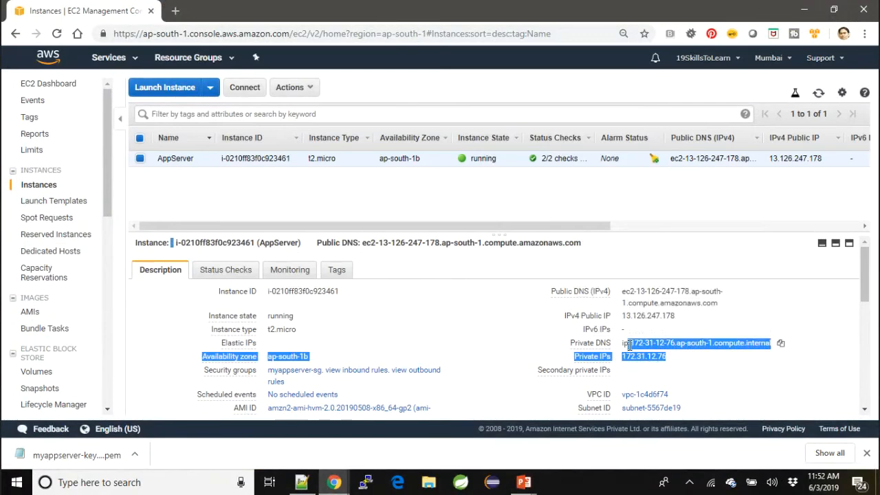
click(472, 340)
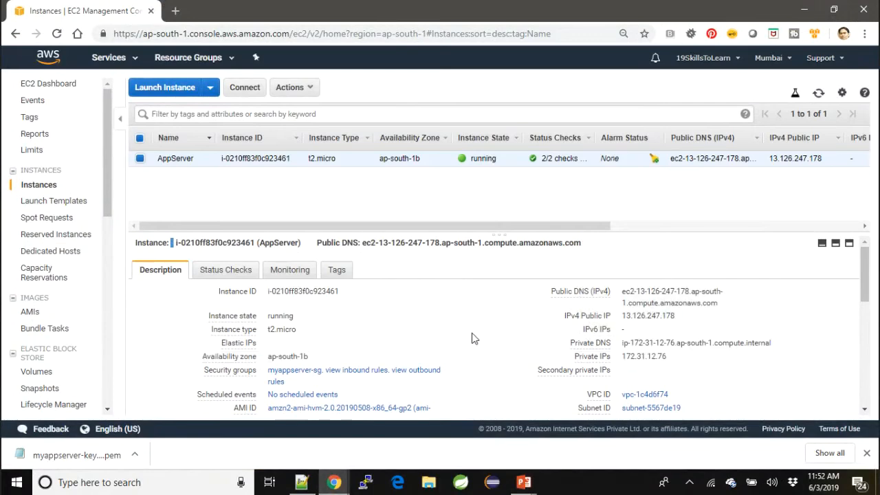
Step: Check the inbound and outbound rules of the instance's security group and review the remaining description details
scroll(307, 329, down, 1)
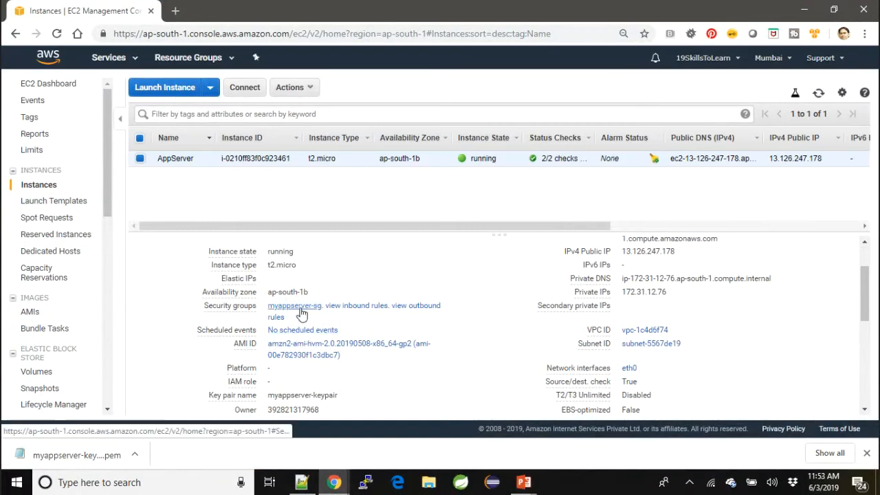
click(354, 307)
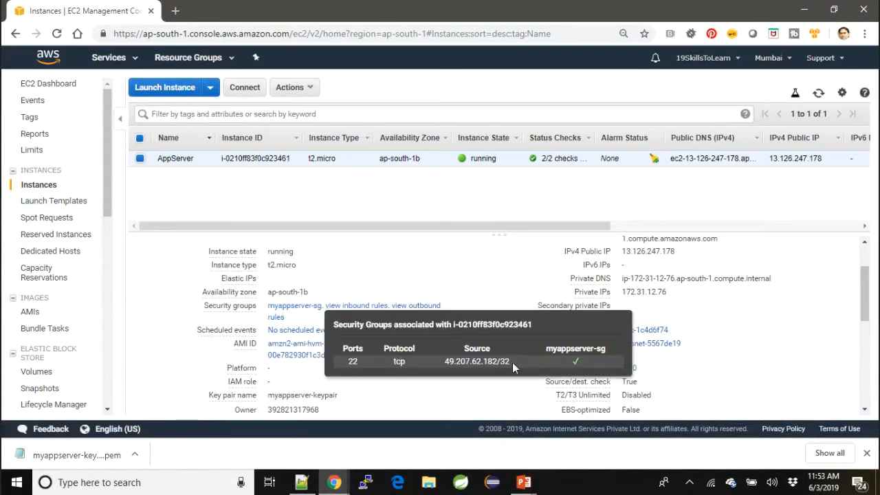
click(417, 311)
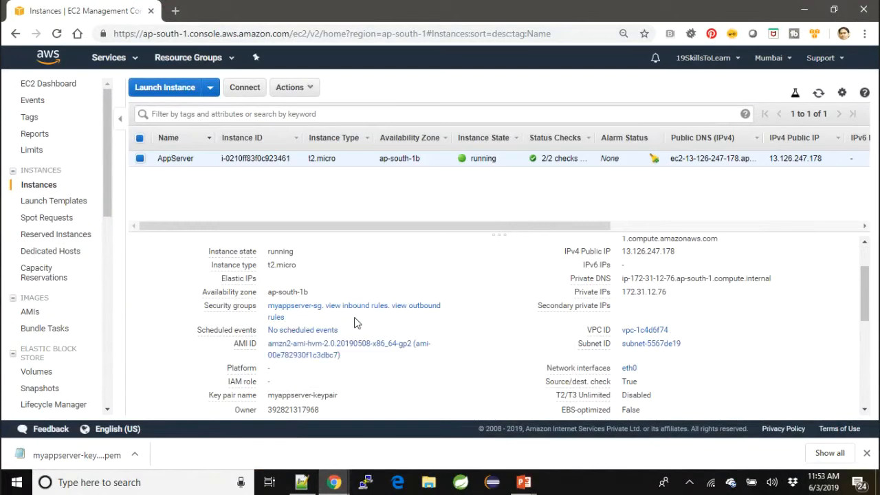
mouse_move(347, 310)
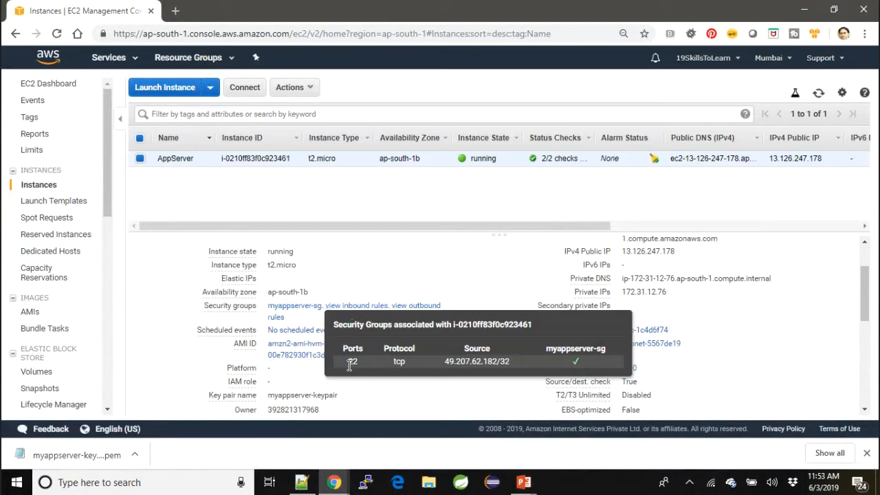
drag(348, 363, 367, 365)
drag(445, 362, 509, 372)
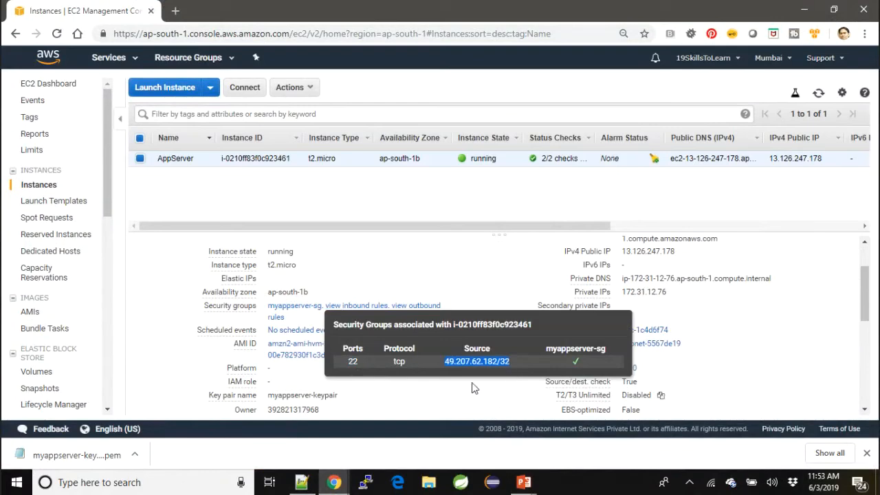
click(444, 393)
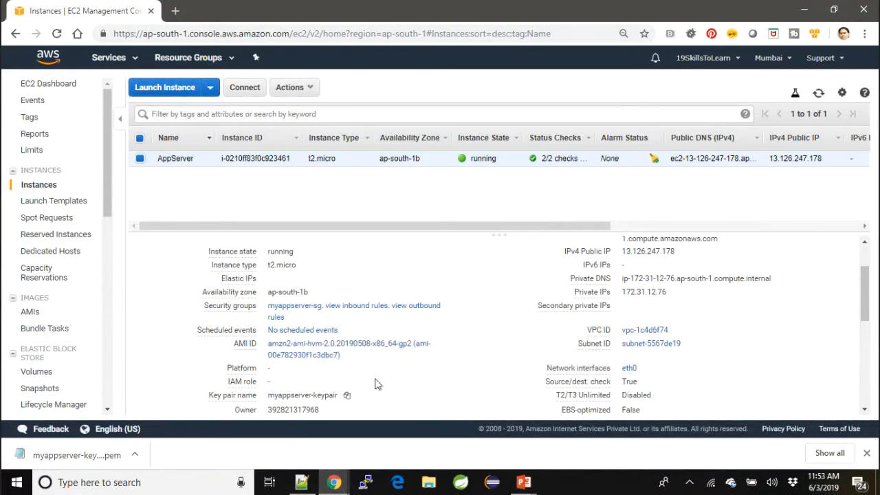
scroll(375, 383, down, 2)
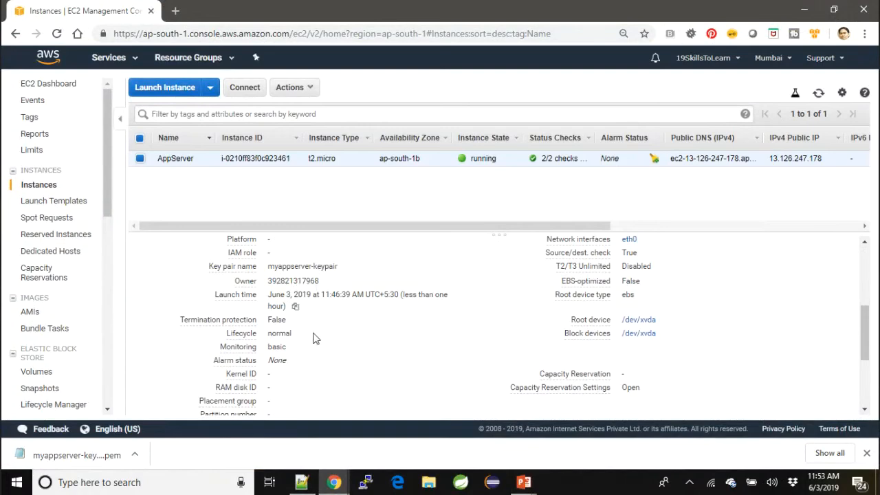
Step: Review AppServer's description from its networking details through the root device, capacity reservation and virtualization settings
scroll(606, 365, up, 5)
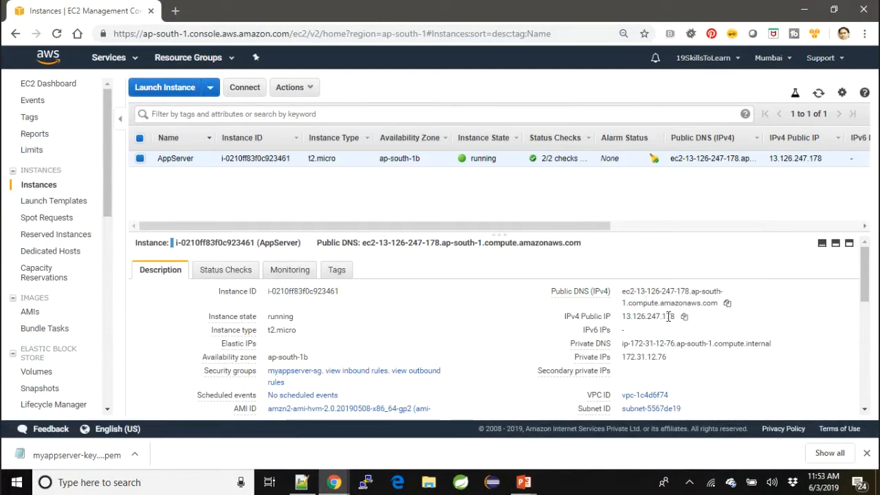
scroll(668, 331, down, 1)
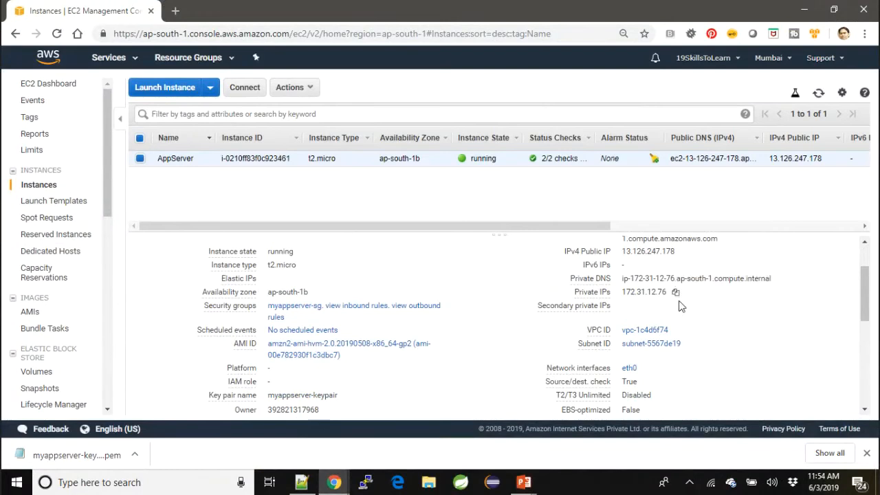
scroll(680, 318, down, 1)
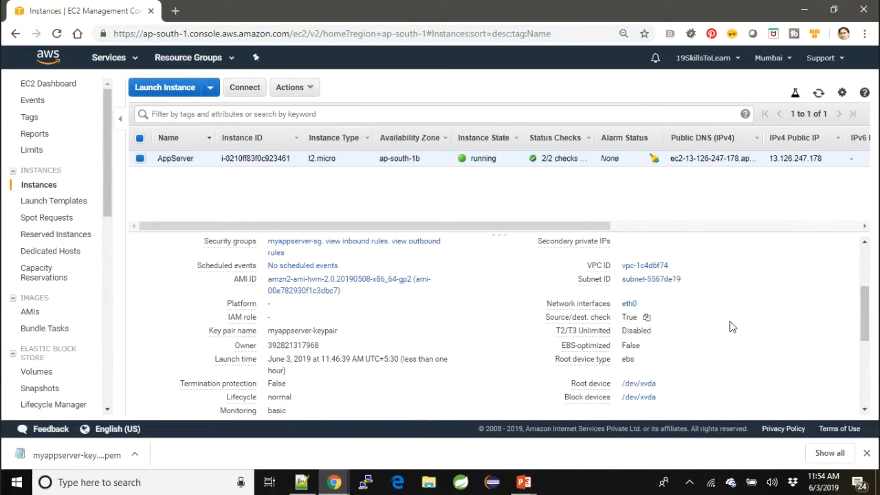
scroll(714, 335, down, 1)
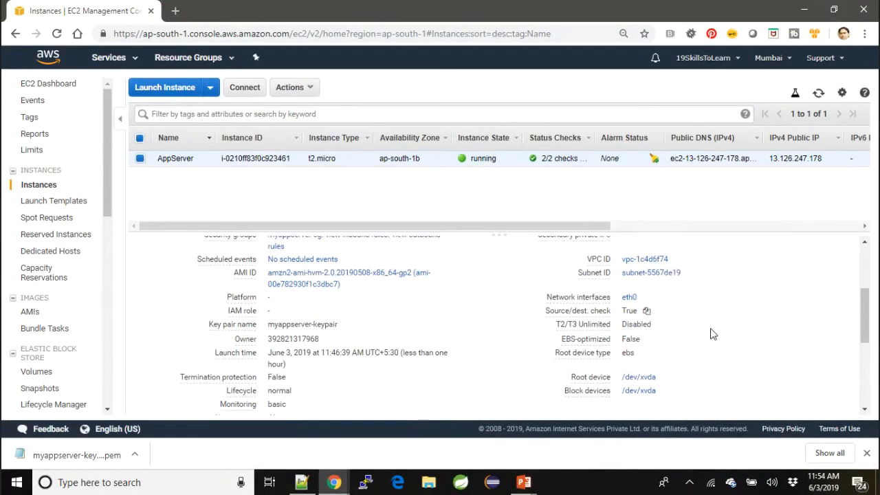
scroll(713, 334, down, 2)
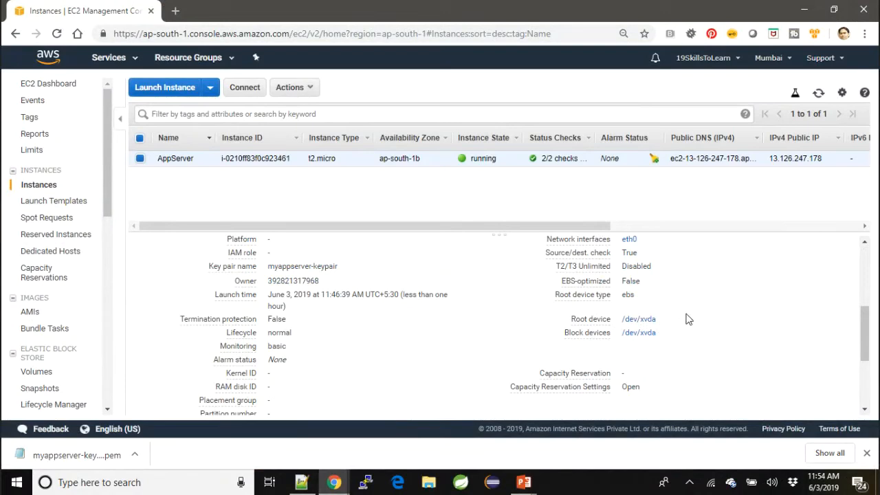
scroll(683, 337, down, 3)
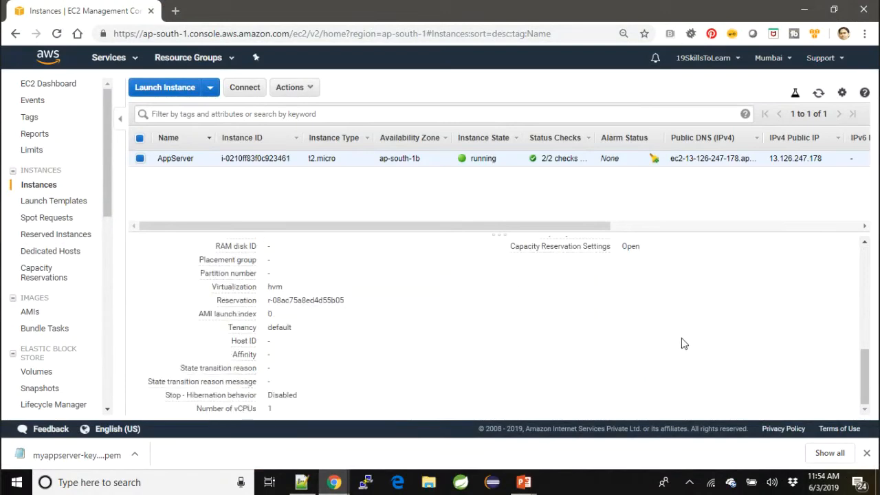
scroll(649, 357, up, 10)
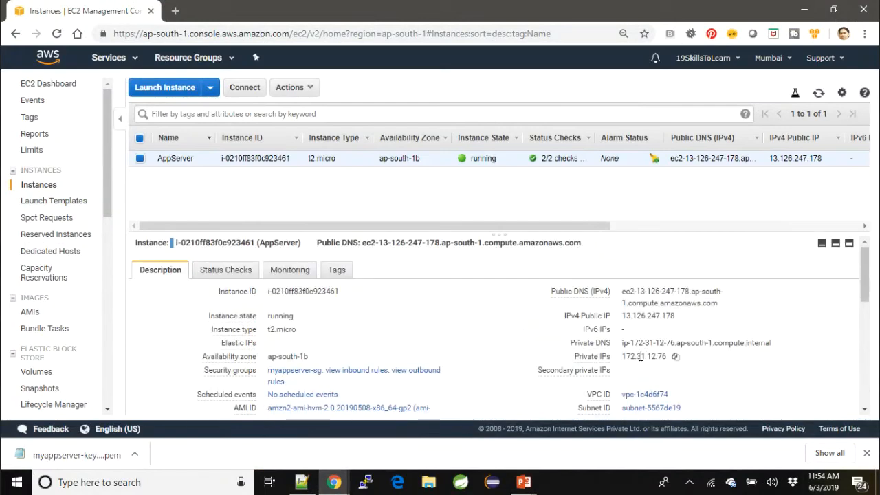
Step: Refresh the instance list, open AppServer's connection instructions, and examine the example SSH command and its key file argument
click(819, 92)
click(245, 89)
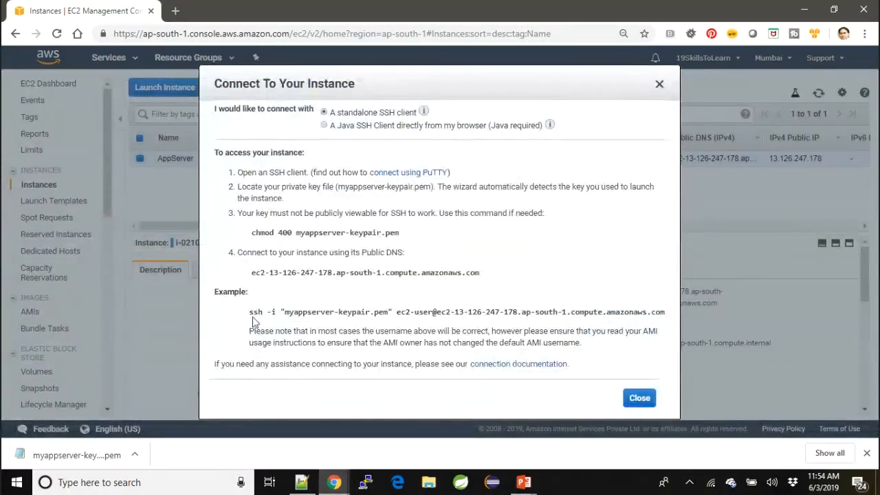
drag(249, 311, 666, 310)
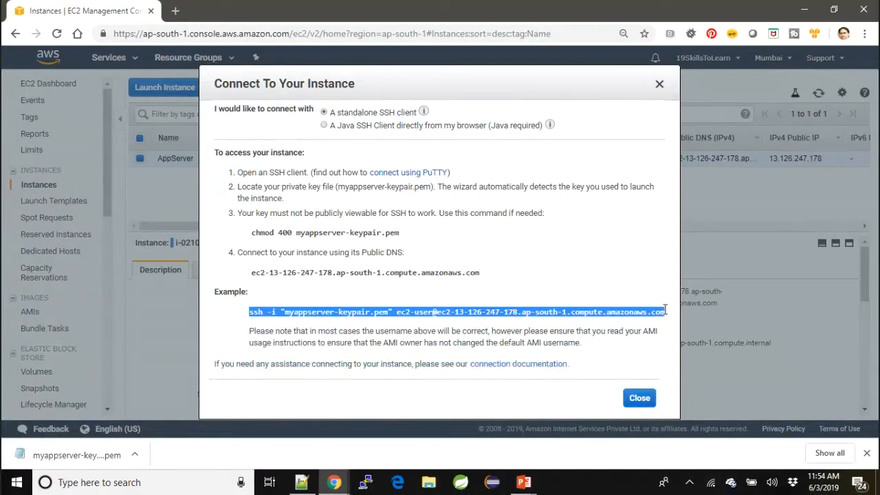
right_click(660, 314)
click(640, 321)
click(253, 326)
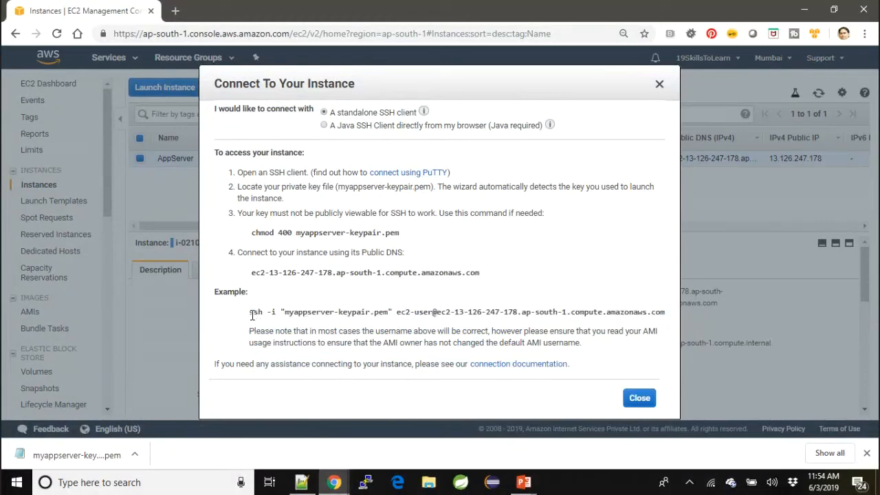
drag(251, 312, 394, 313)
click(297, 315)
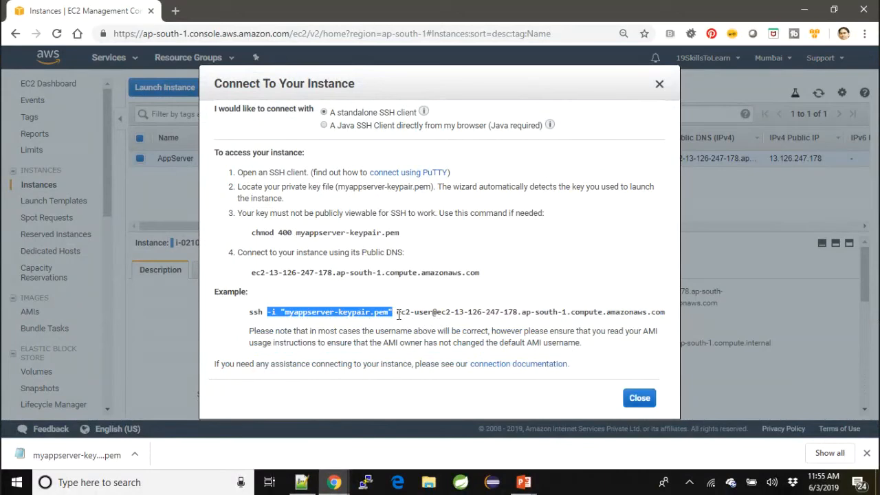
Step: Examine the ec2-user username and the public DNS host in the example SSH command, and close the connection instructions
drag(398, 314, 434, 313)
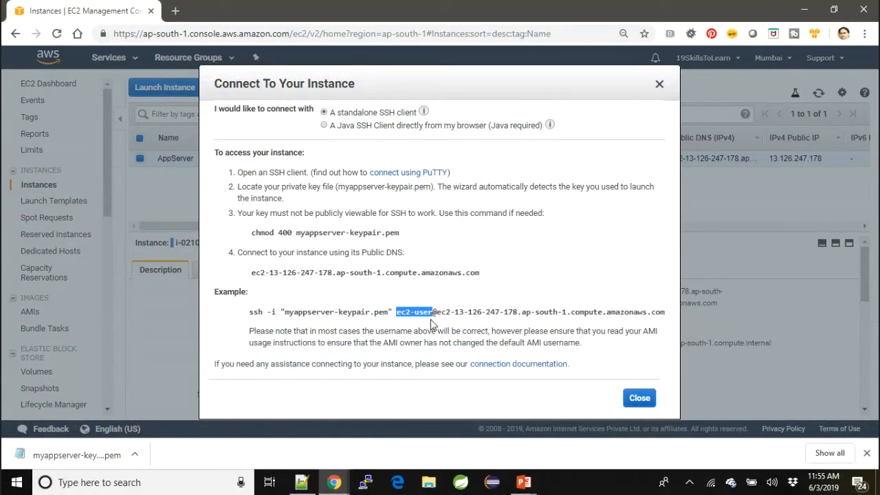
click(410, 325)
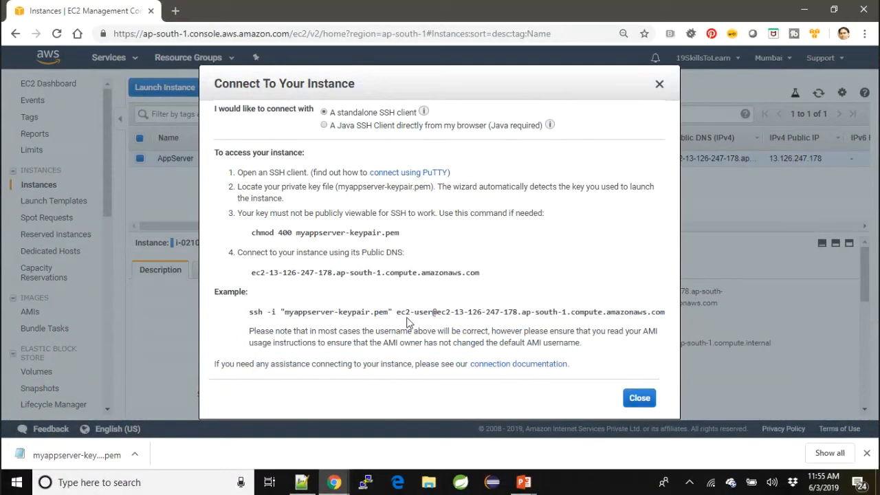
drag(401, 312, 434, 316)
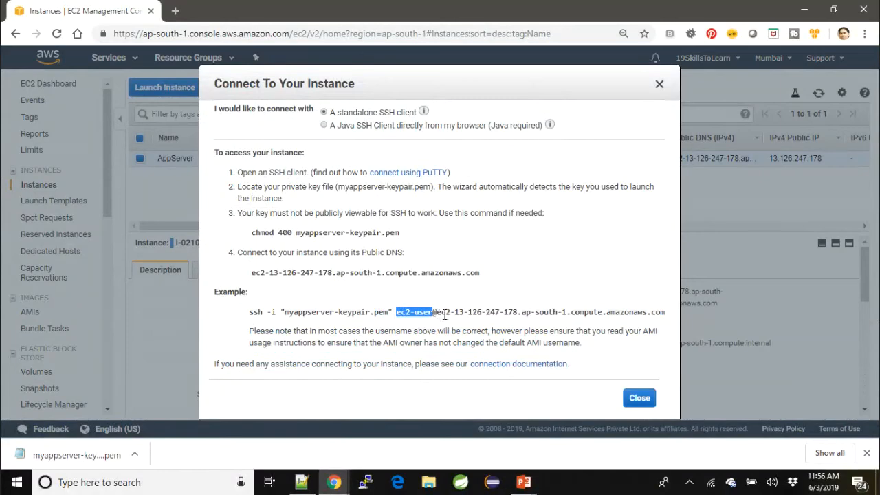
click(439, 313)
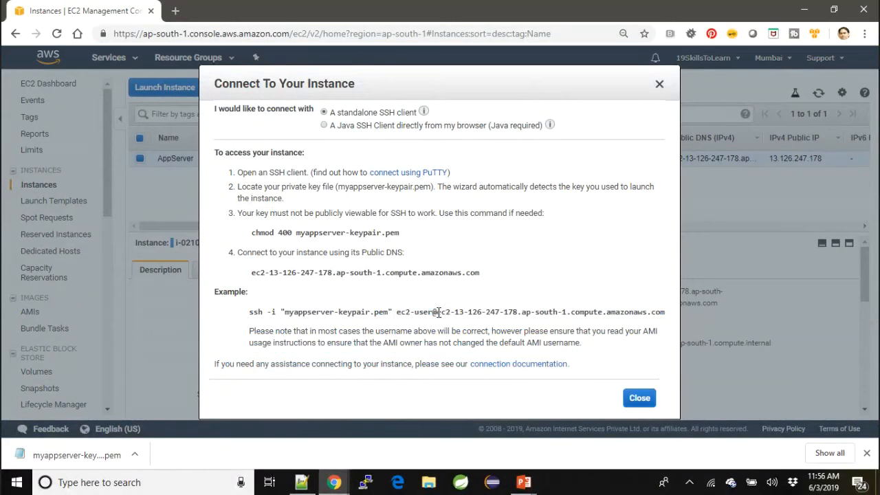
drag(439, 313, 664, 313)
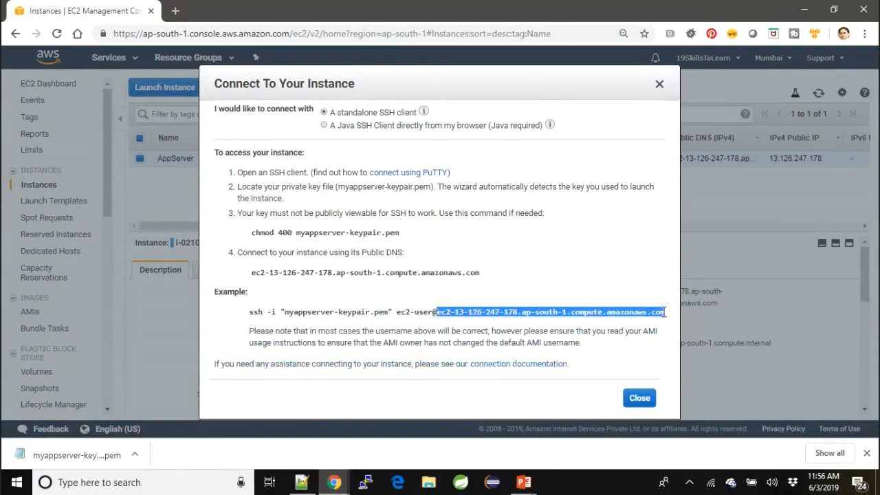
click(758, 314)
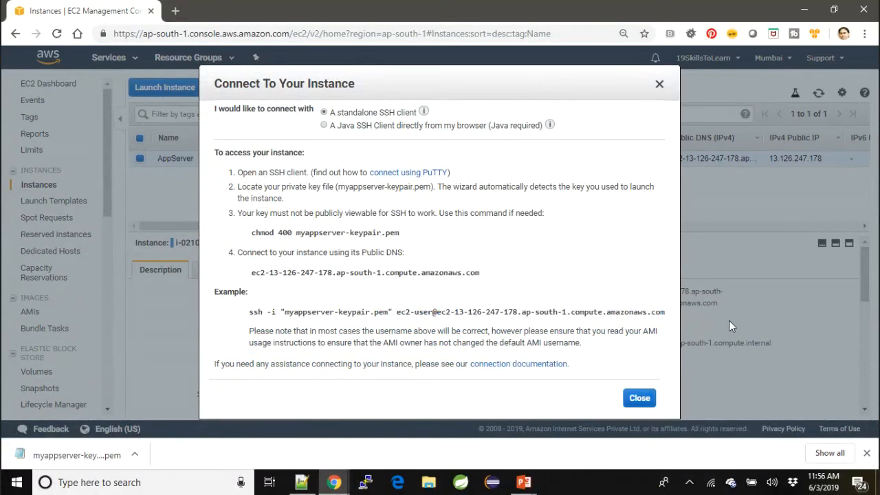
click(640, 398)
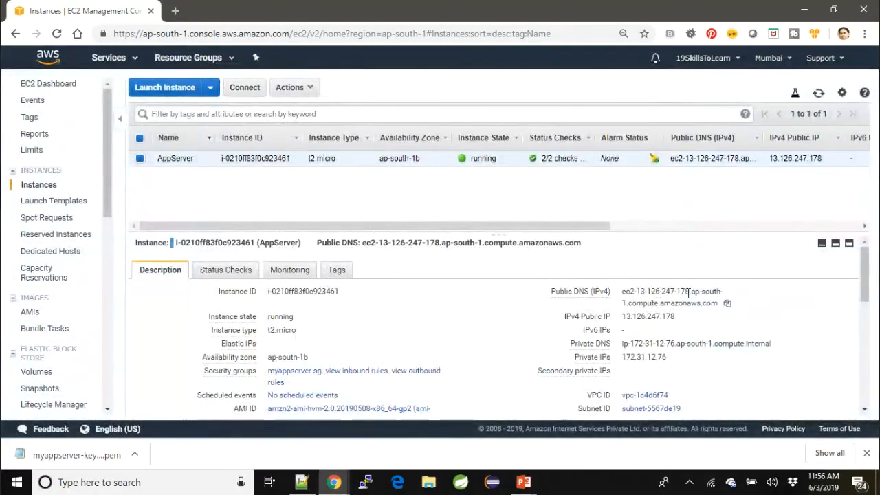
Step: Reopen AppServer's connection instructions, check the key file name in both commands, and copy the full example SSH command
click(245, 87)
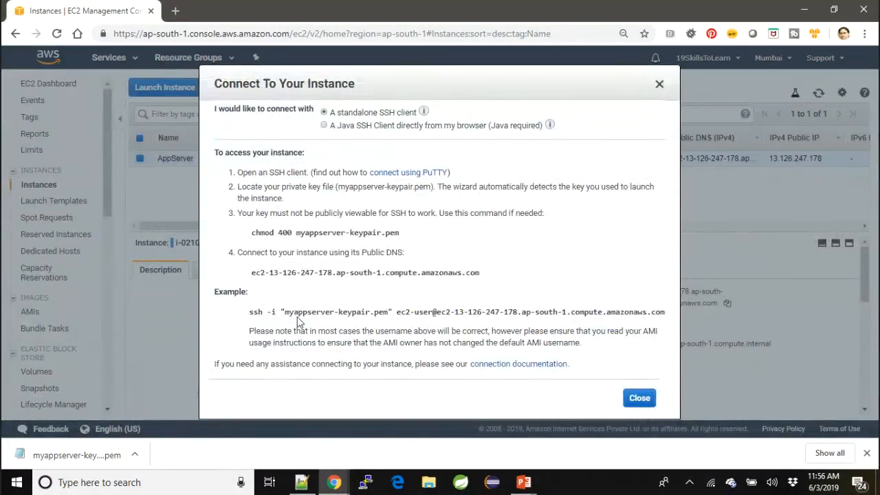
drag(281, 312, 394, 311)
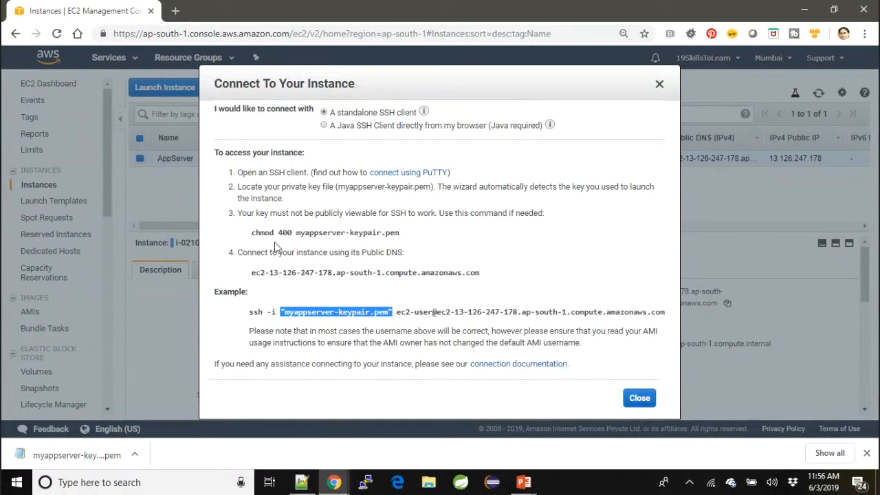
drag(296, 233, 409, 235)
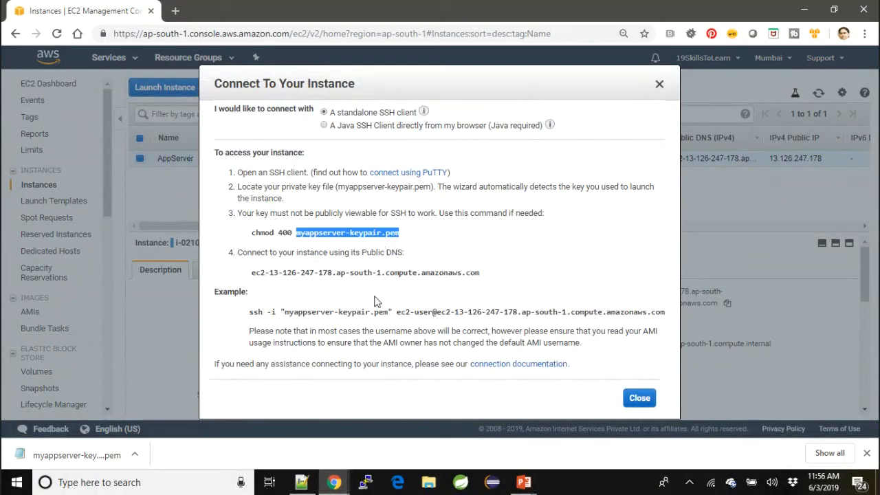
click(252, 312)
drag(252, 312, 666, 314)
click(627, 315)
click(284, 311)
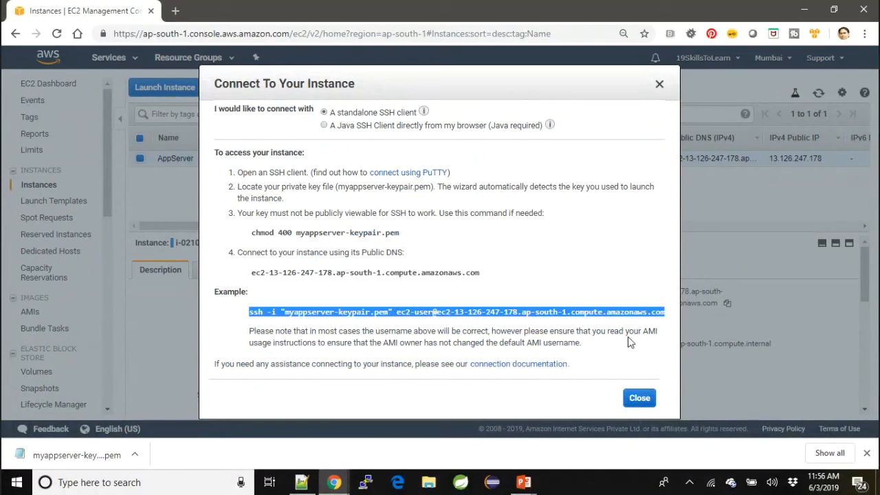
Step: Switch from the browser to a new Command Prompt window
click(168, 485)
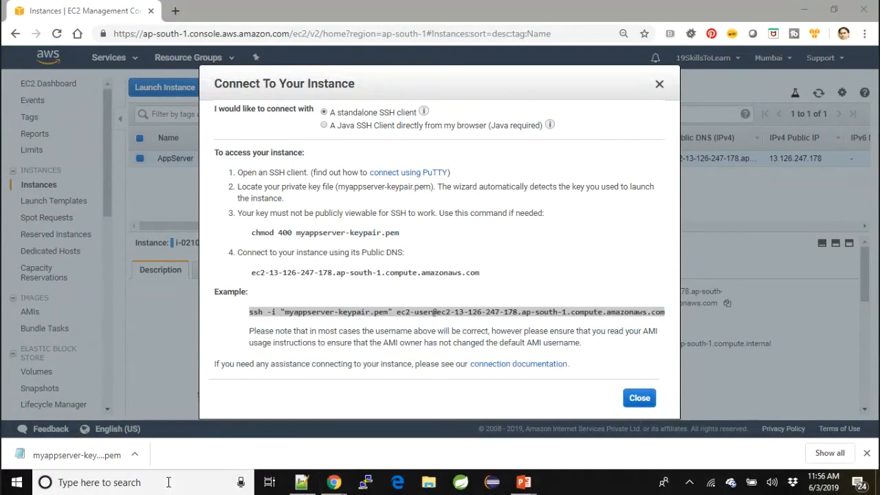
text(cmd)
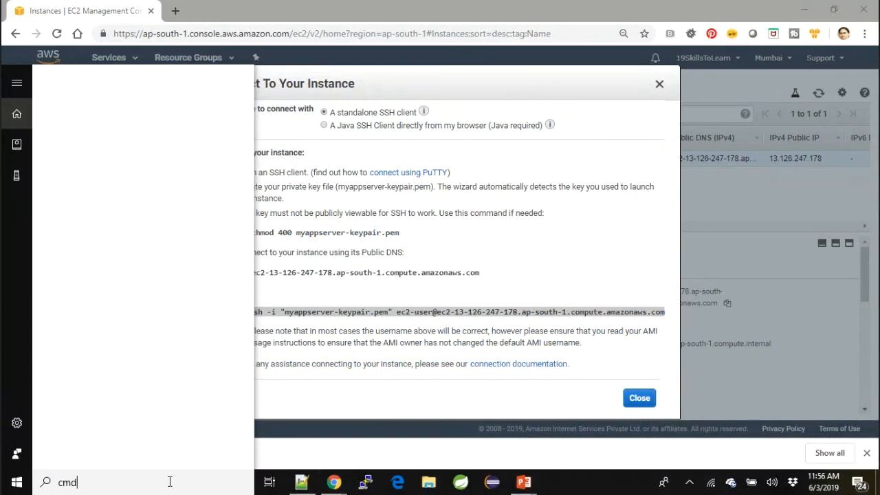
key(Return)
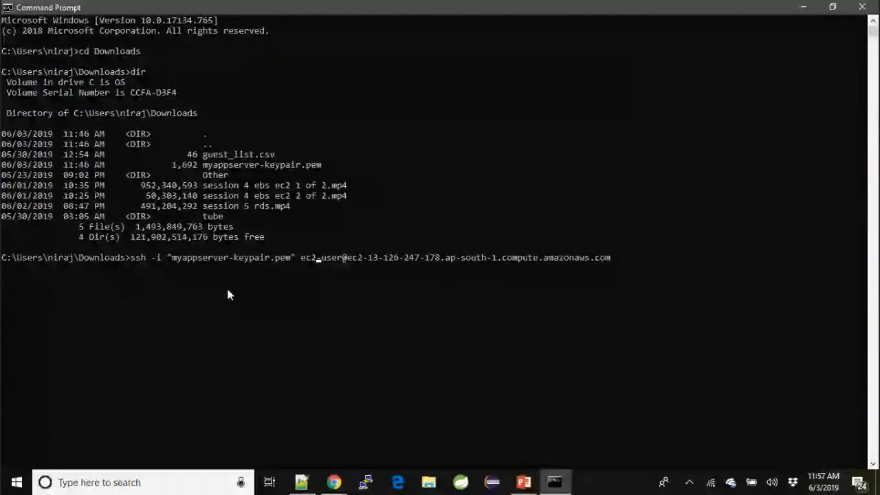
Step: Insert the full path of the local user's Downloads folder before myappserver-keypair.pem in the pasted ssh command
key(Left)
key(Left)
key(Left)
key(Left)
key(Left)
key(Left)
key(Left)
key(Left)
key(Left)
key(Left)
key(Left)
key(Left)
key(Left)
key(Left)
key(Left)
key(Left)
key(Left)
key(Left)
key(Left)
key(Left)
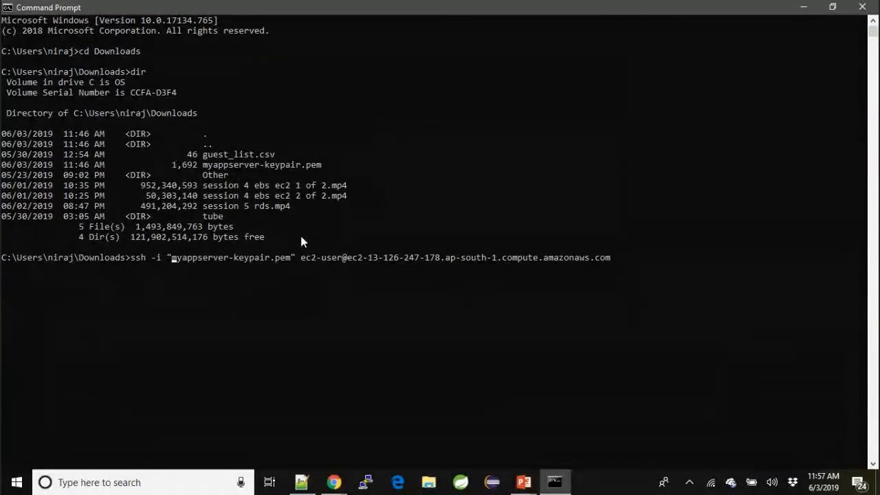
text(c:)
key(BackSpace)
text(:)
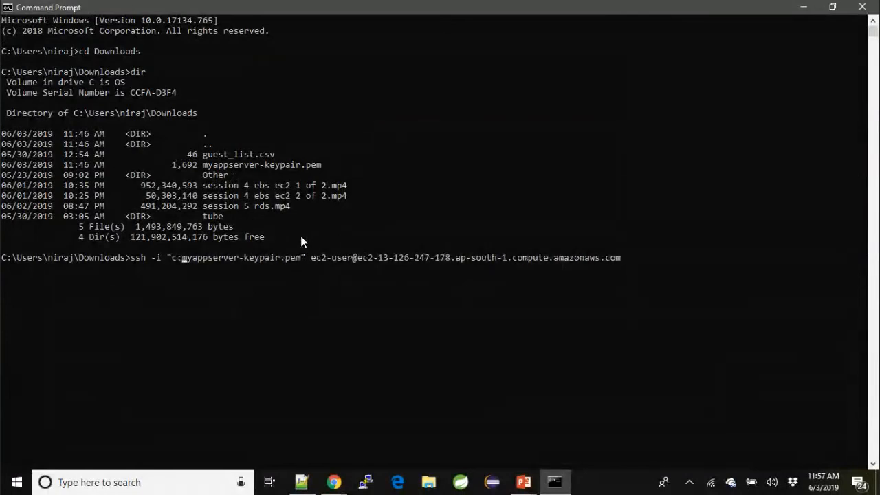
text(\Us)
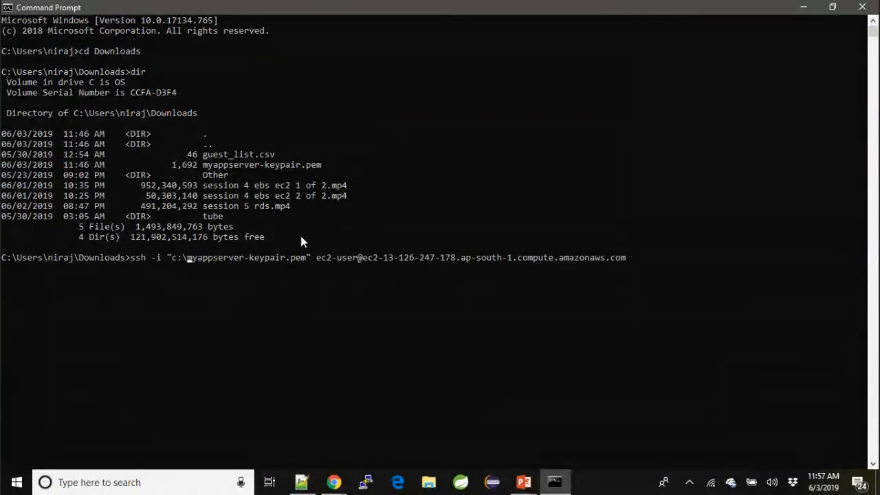
text(ers )
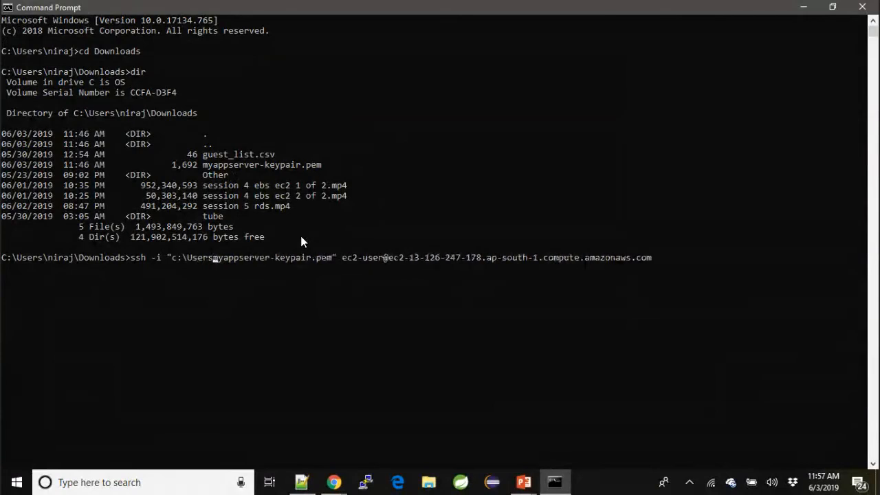
text(iraj\)
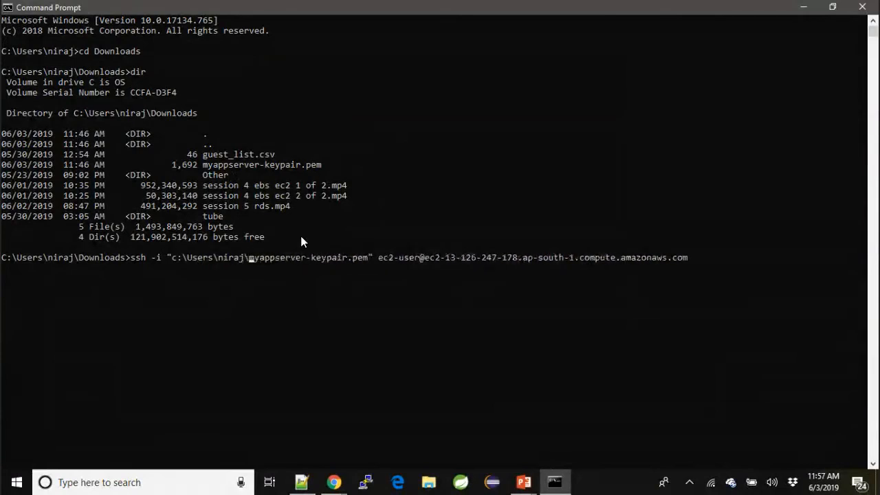
text(Downolad)
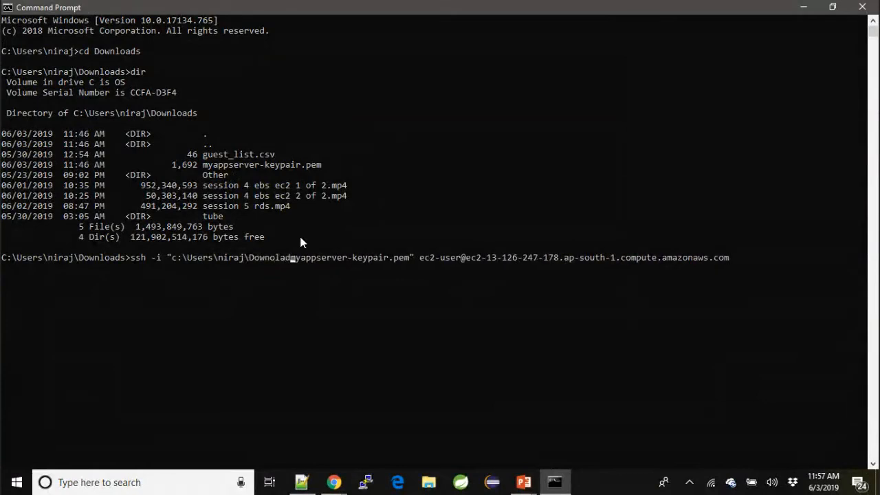
key(BackSpace)
key(BackSpace)
key(BackSpace)
key(BackSpace)
text(loads\)
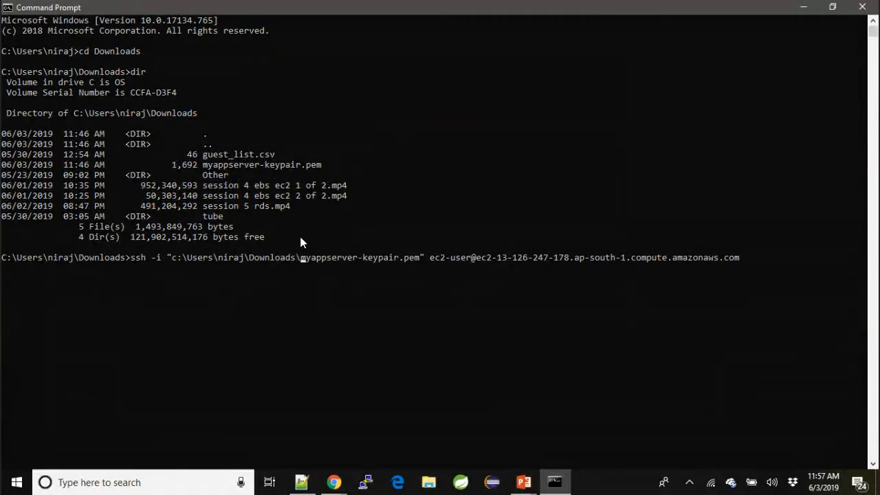
Step: Run the ssh command to connect to the instance and answer yes to the host authenticity prompt
key(Return)
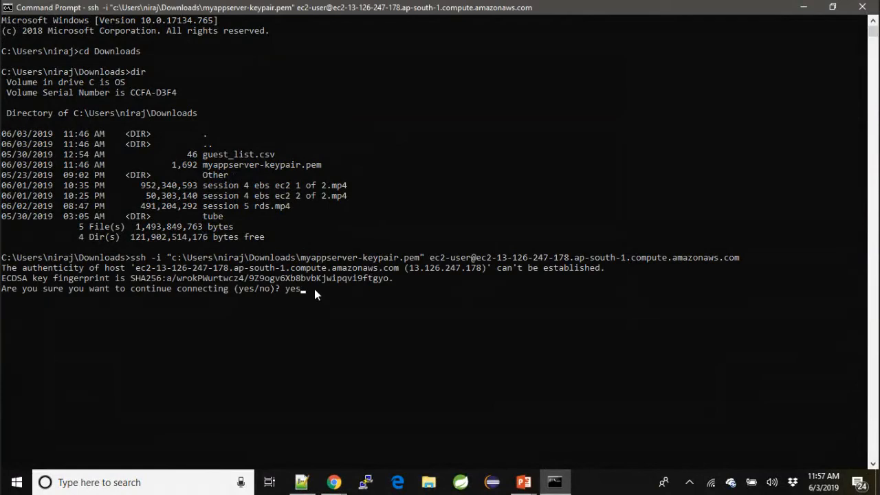
text(yes)
key(Return)
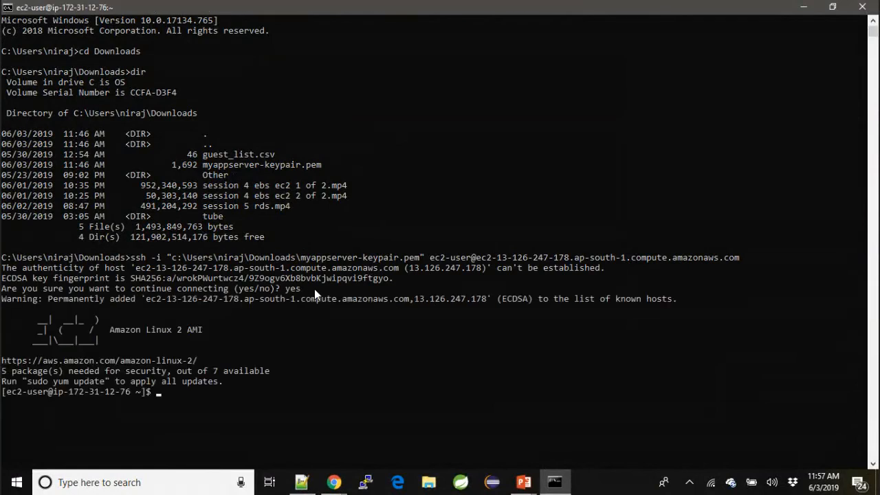
Step: List the remote home directory with ls and print the working directory with pwd
text(ls)
key(Return)
text(pwd)
key(Return)
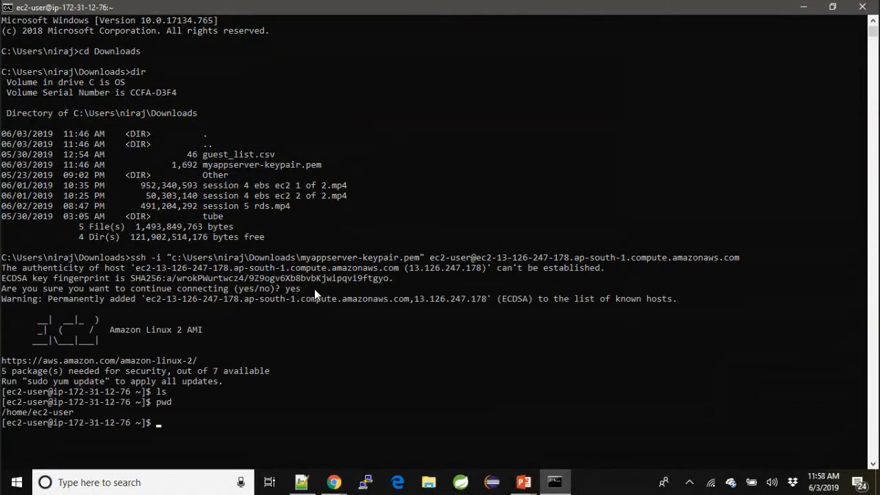
Step: Create a directory named test in the remote home directory, change into it and list its contents
text(mkdir test)
key(Return)
text(cd tewts)
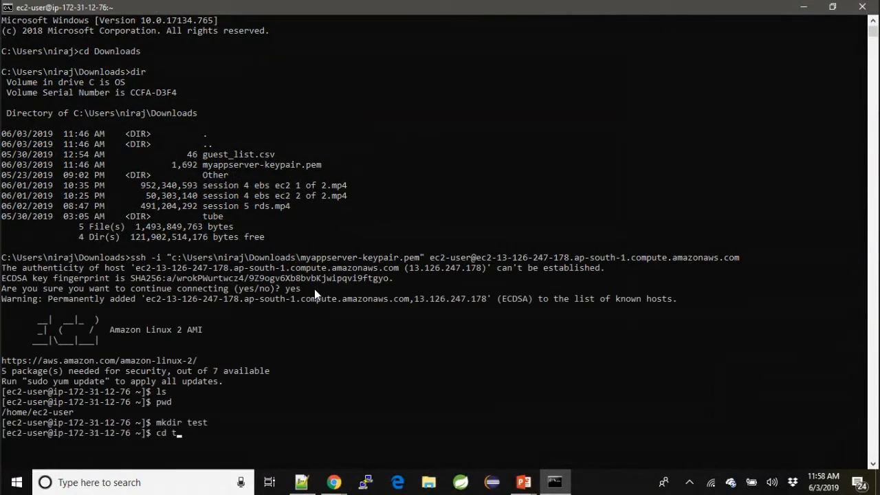
key(BackSpace)
key(BackSpace)
key(BackSpace)
key(Tab)
key(Return)
text(ls)
key(Return)
Step: Create an empty file named test with touch and print its contents with cat
text(tree)
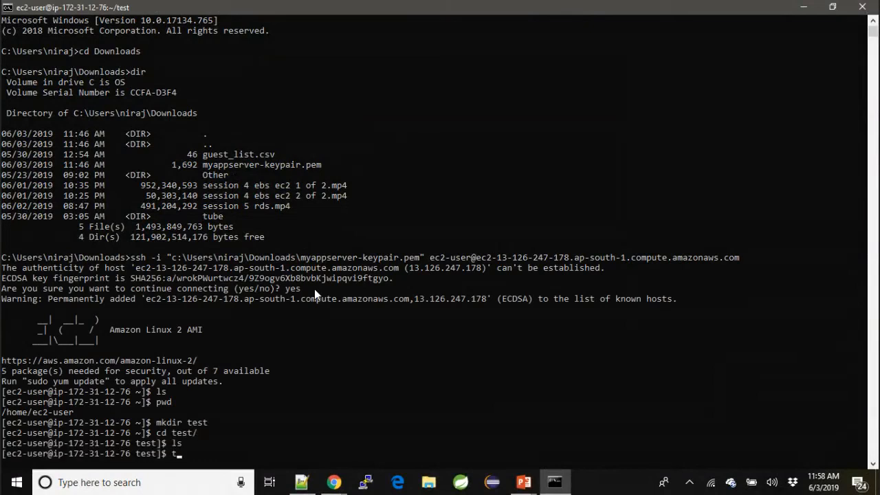
key(BackSpace)
key(BackSpace)
key(BackSpace)
text(ouch test)
key(Return)
text(ca)
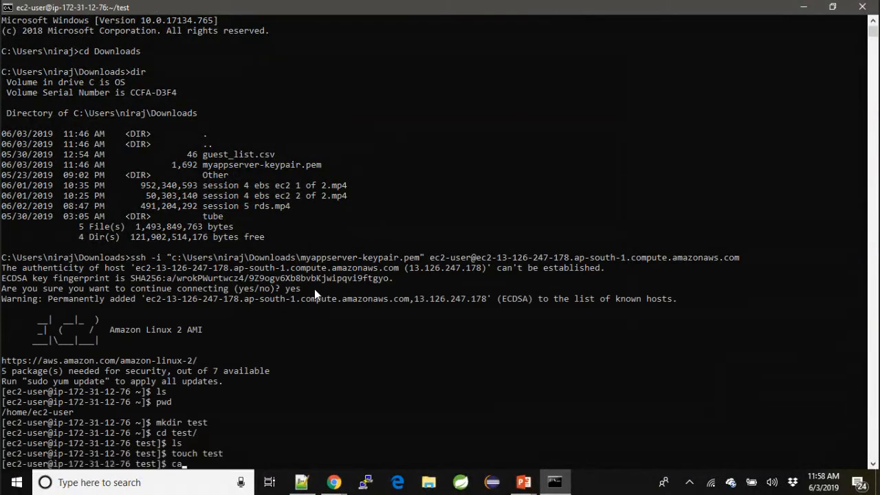
text(t test)
key(Return)
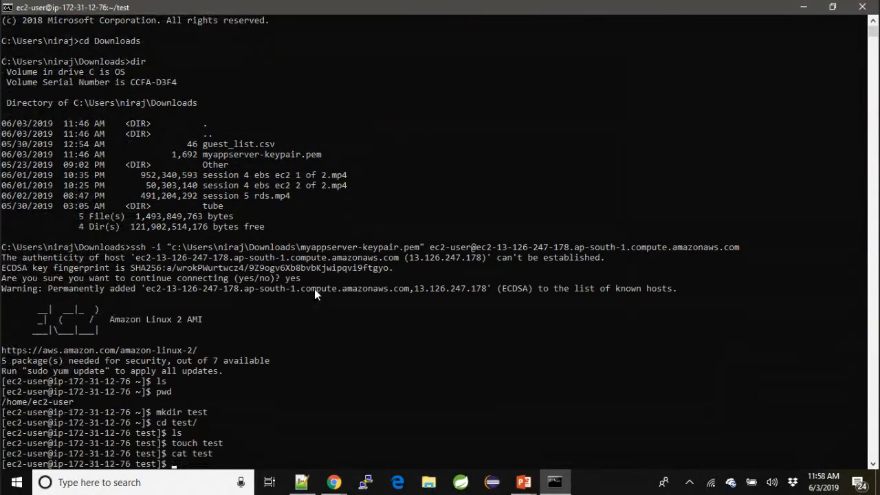
Step: Switch to the EC2 console in the browser and close the Connect To Your Instance dialog
key(alt+Tab)
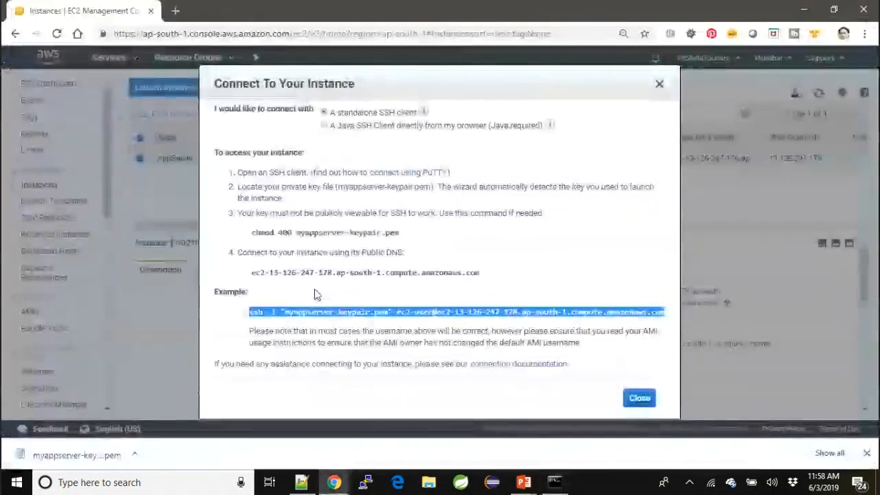
click(639, 398)
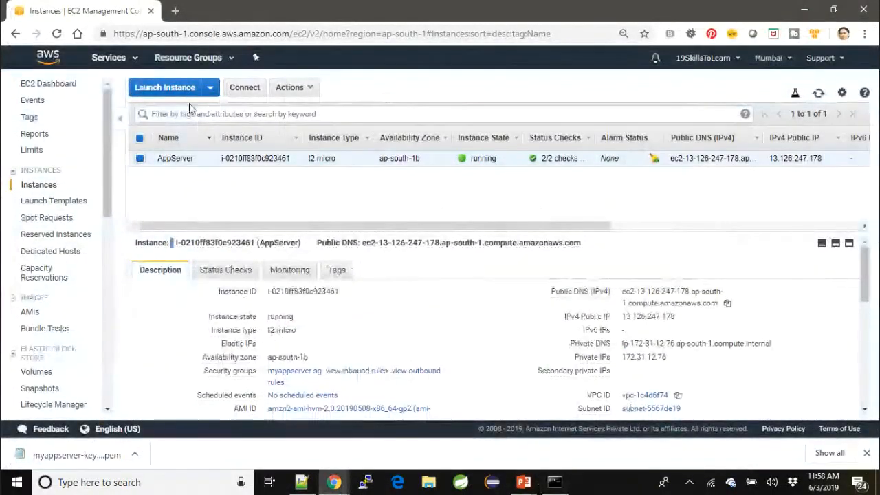
scroll(311, 329, down, 1)
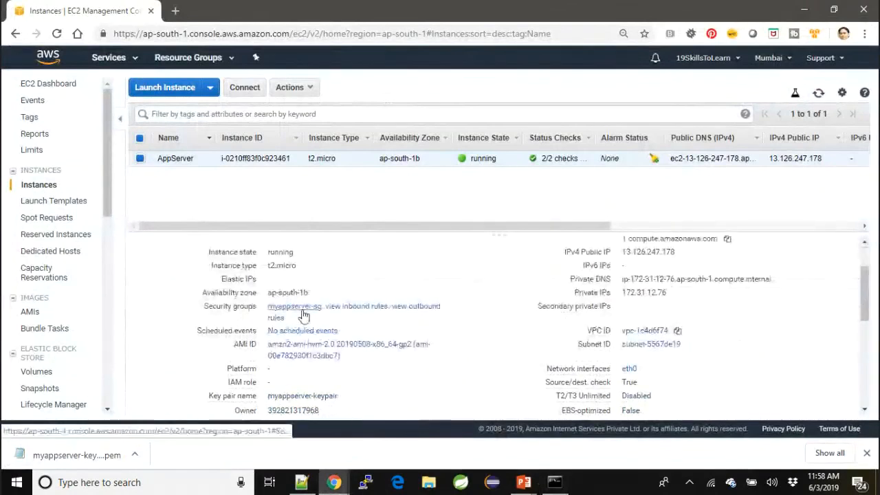
click(566, 485)
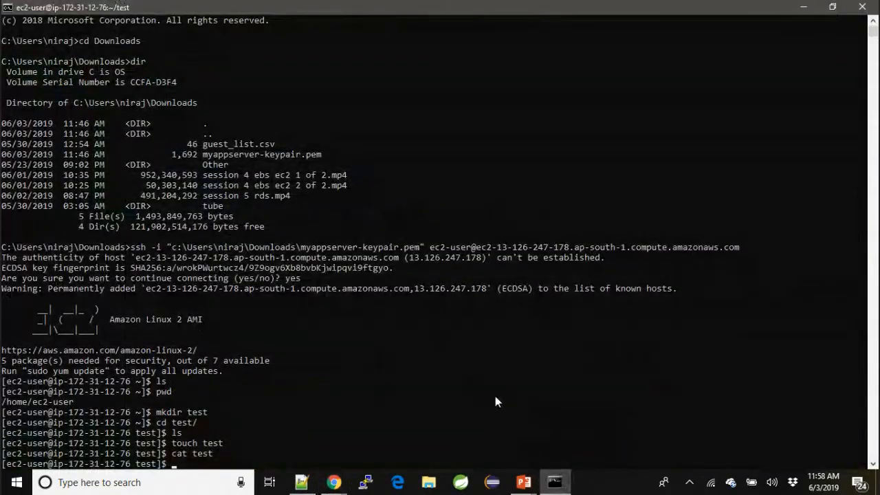
key(alt+Tab)
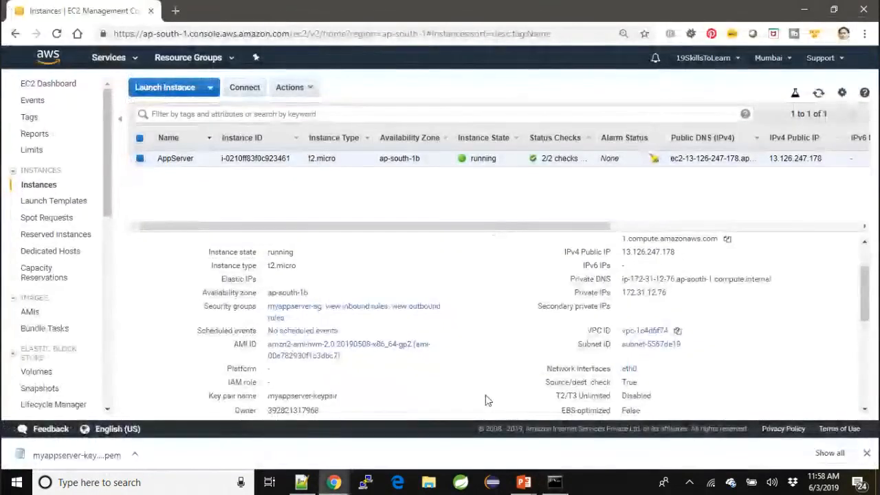
Step: Reopen the AppServer connection instructions, examine the 400 permission in the chmod command for the key file, and close them
click(245, 89)
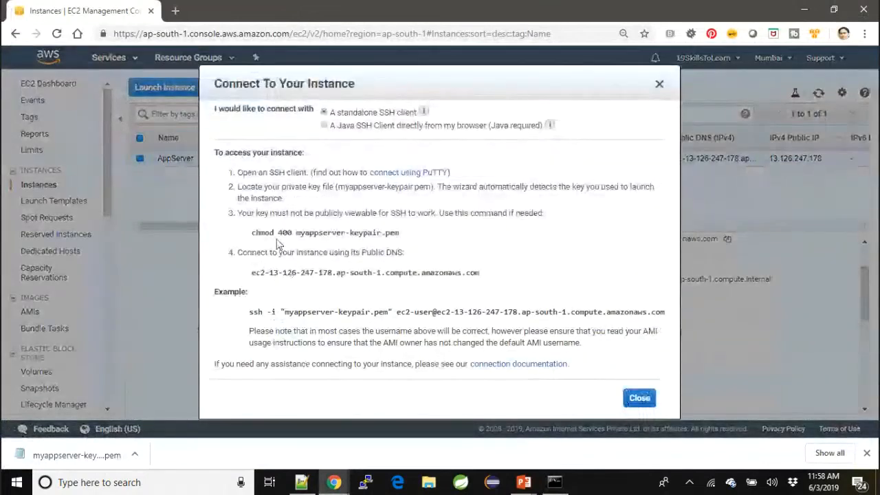
drag(278, 233, 294, 234)
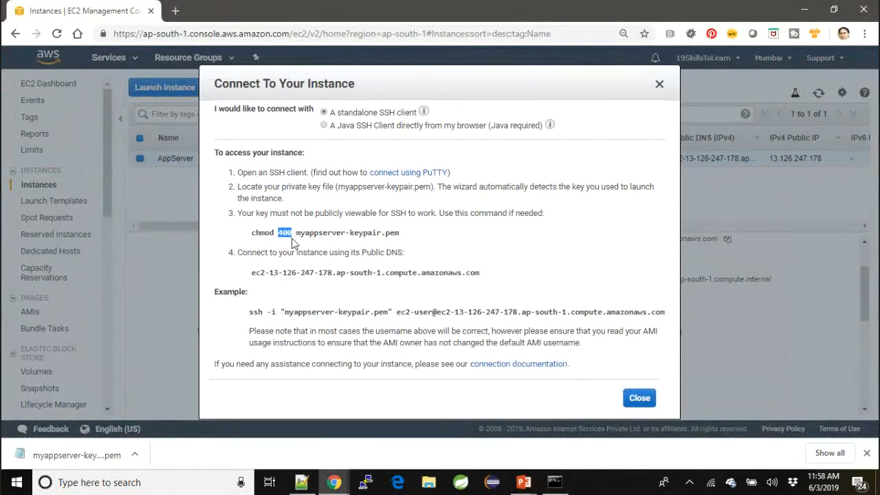
click(281, 237)
drag(278, 236, 283, 236)
click(639, 398)
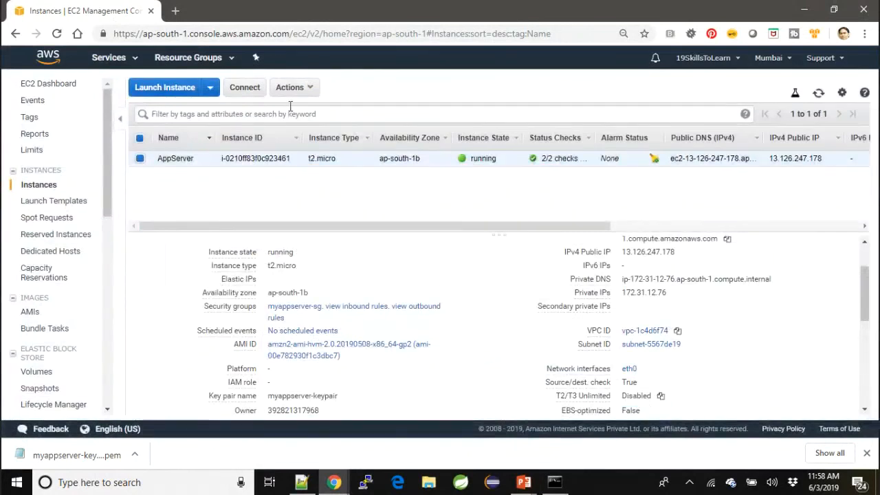
Step: Terminate the AppServer instance and confirm the termination
click(296, 89)
mouse_move(337, 169)
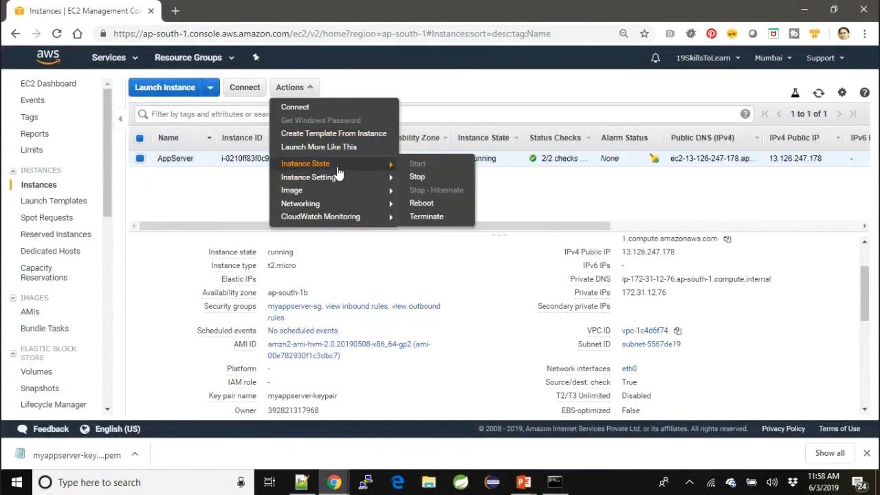
click(425, 217)
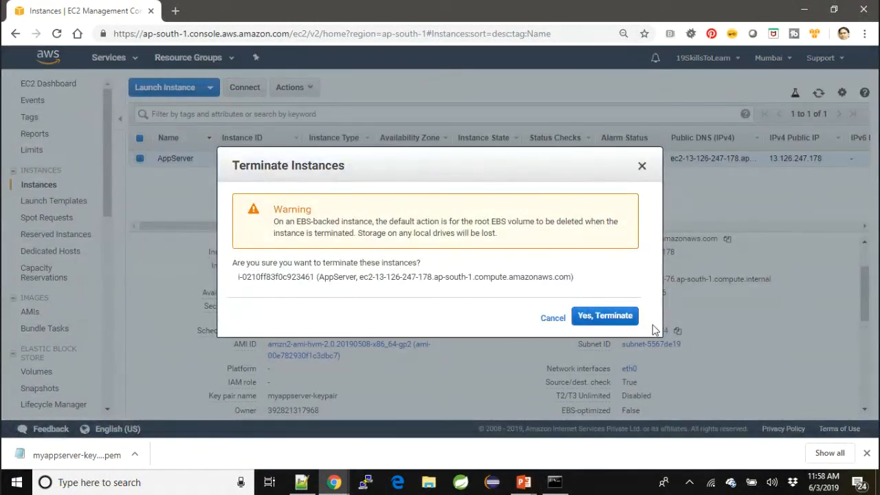
click(618, 326)
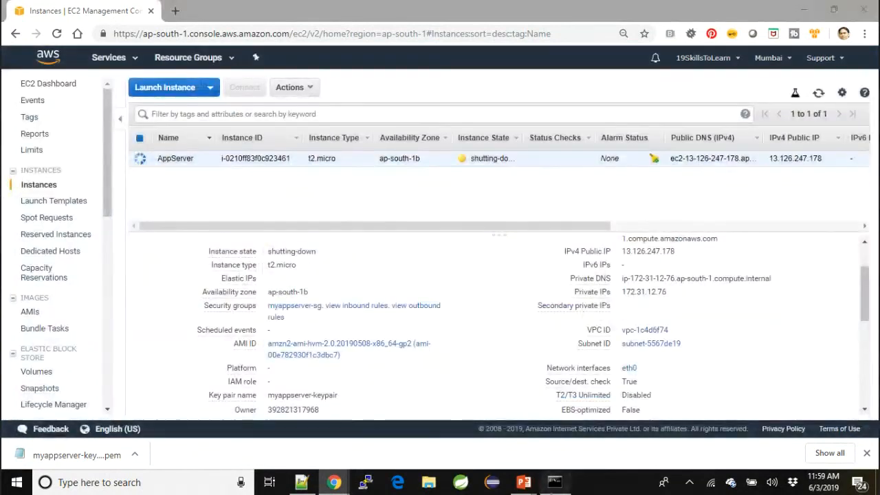
Step: Switch to the Command Prompt window to check the SSH session, and close the window
key(alt+Tab)
click(452, 288)
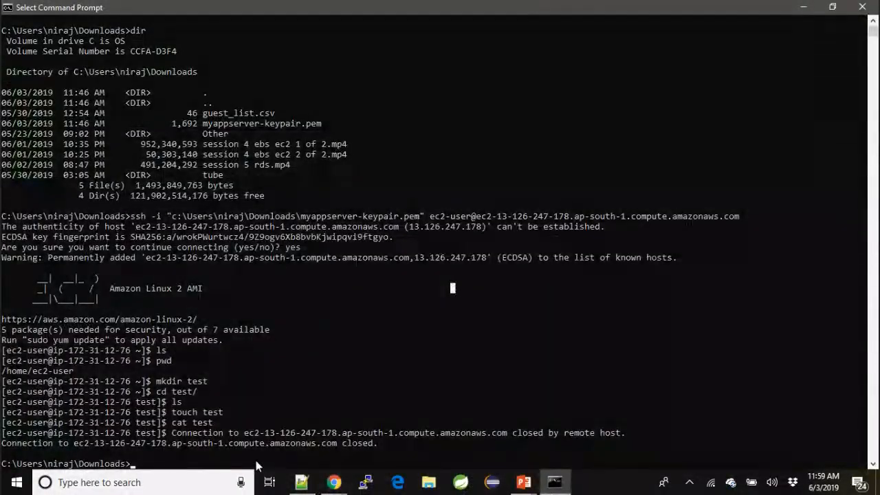
click(863, 9)
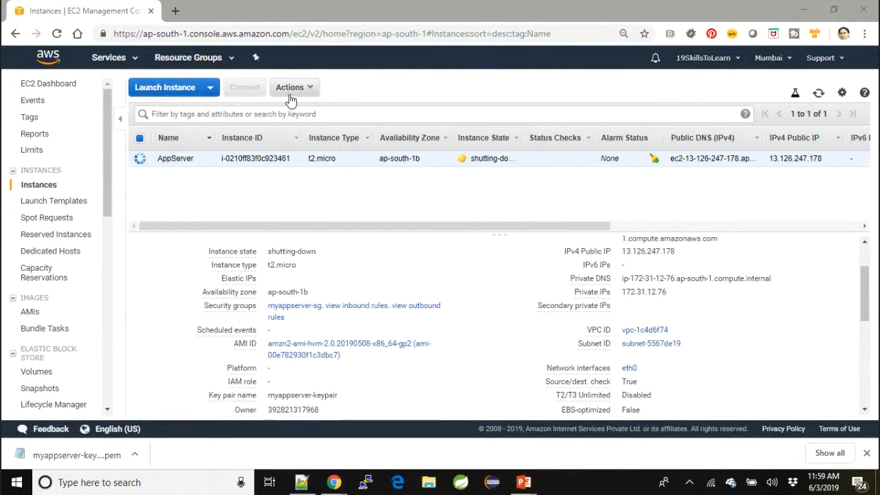
Step: Refresh the instances list to check AppServer's state and dismiss the browser's download bar
click(818, 93)
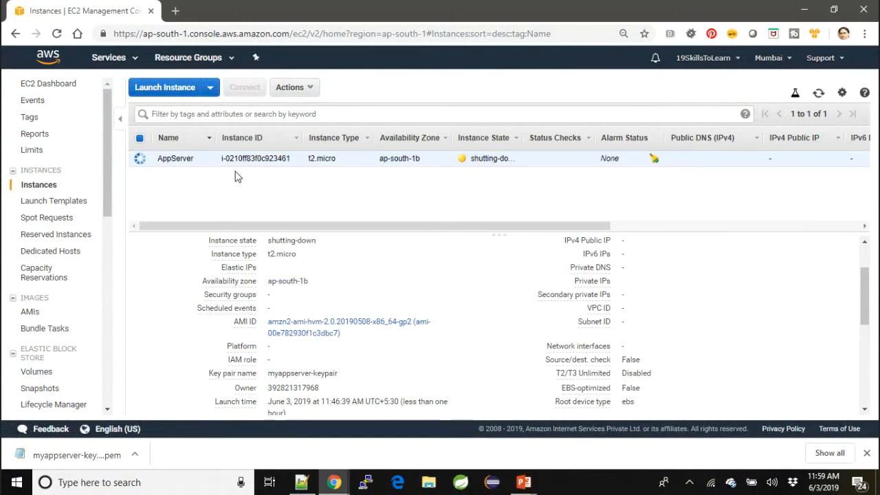
click(867, 454)
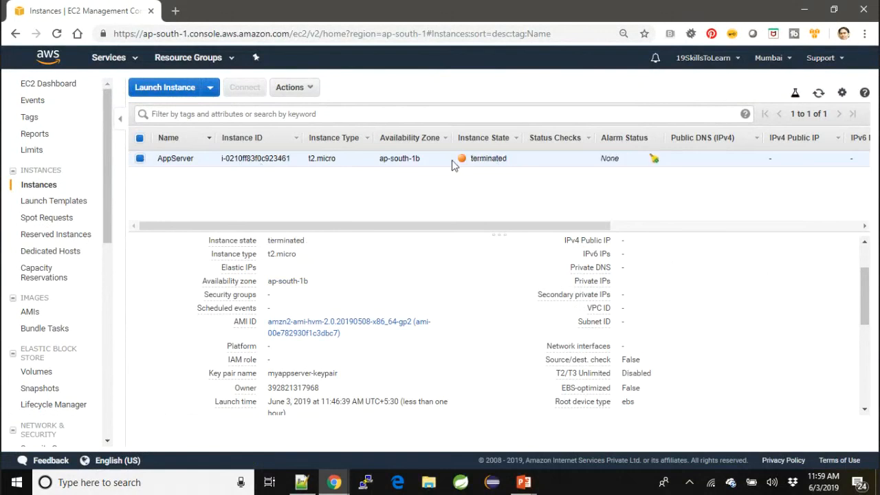
click(820, 94)
Step: Open the key pairs list from the EC2 Dashboard and select myappserver-keypair to view its details
click(47, 86)
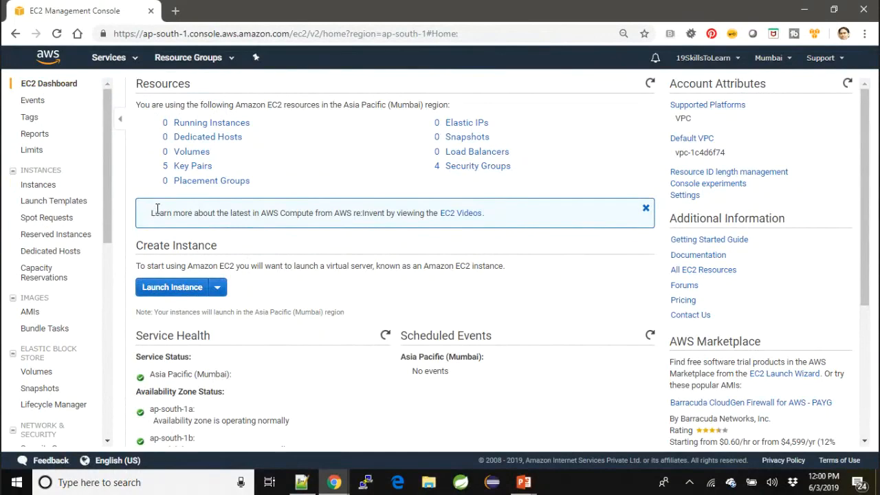
click(196, 169)
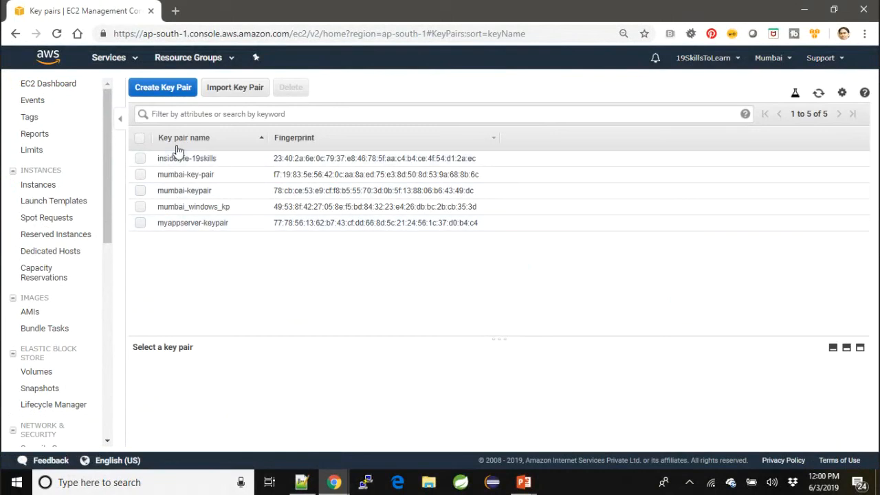
click(140, 223)
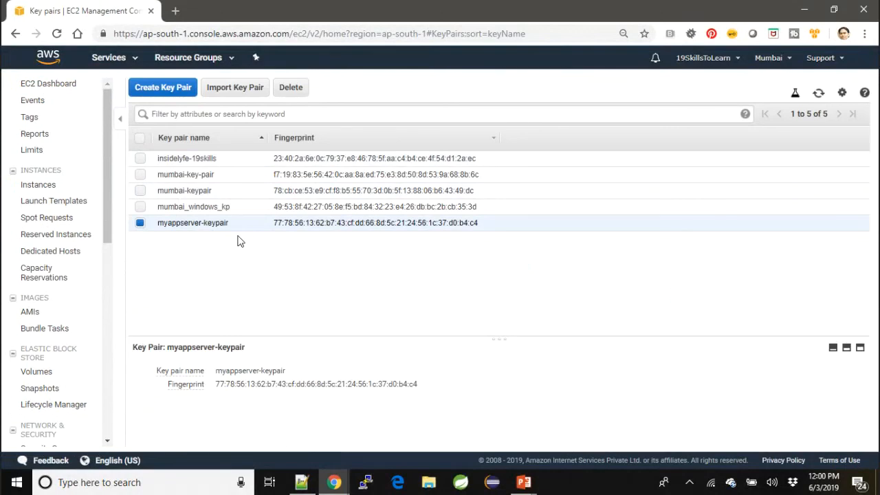
Step: Open the security groups list from the EC2 Dashboard and view the inbound and outbound rules of myappserver-sg
click(46, 91)
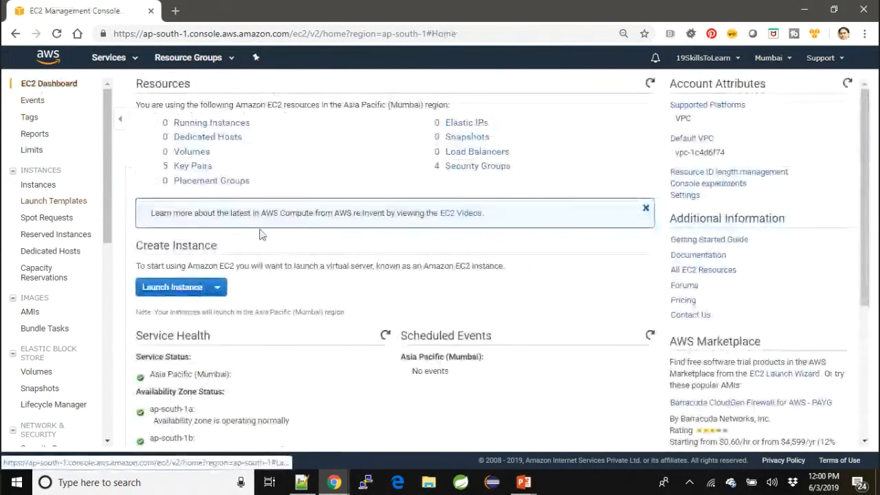
click(461, 169)
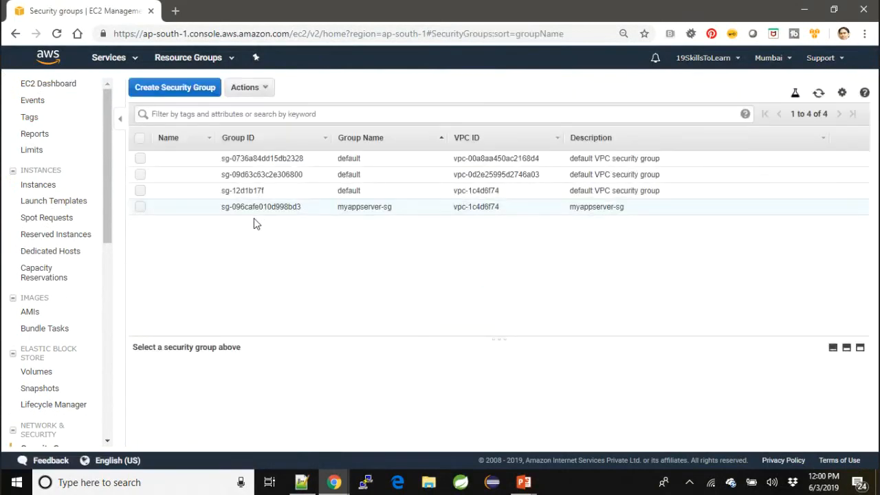
click(337, 209)
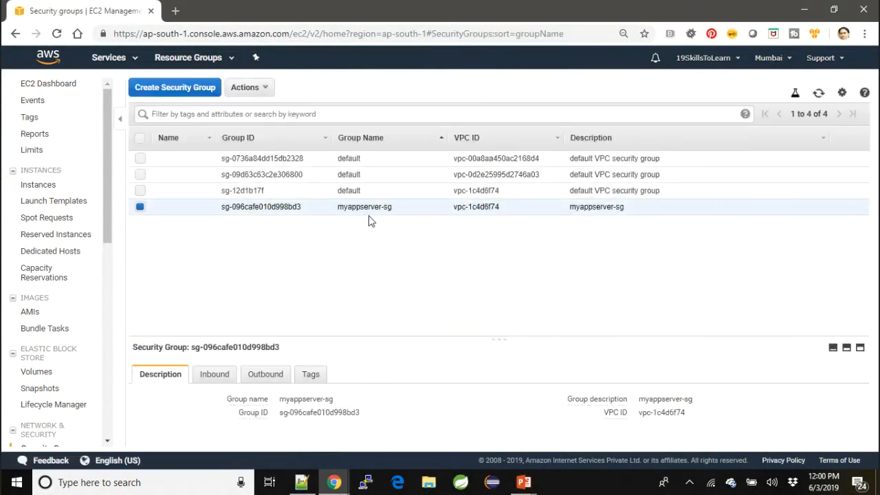
click(213, 376)
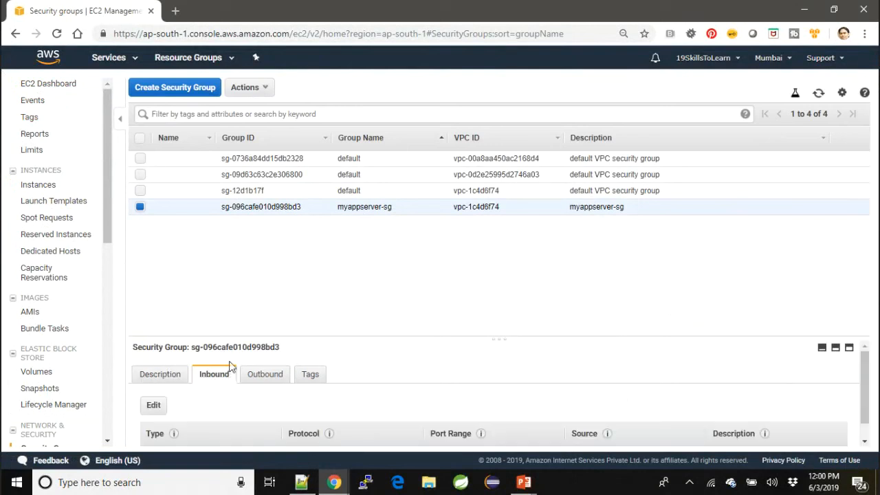
scroll(226, 368, down, 1)
click(254, 360)
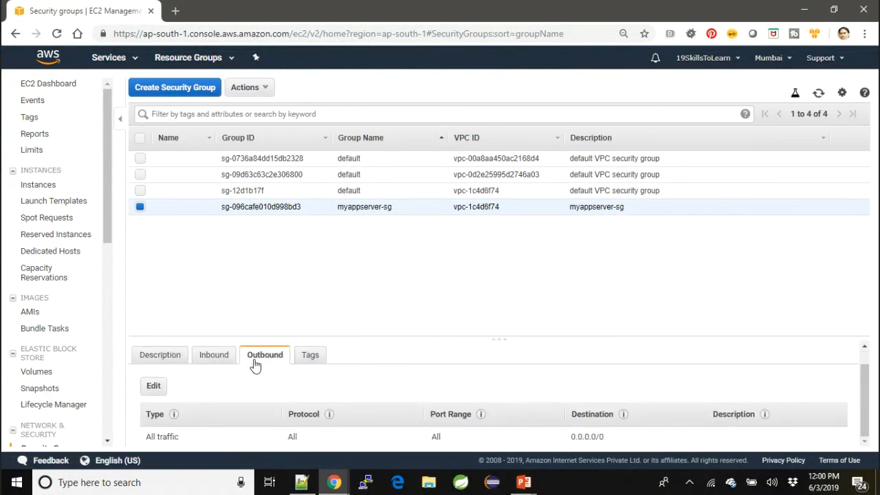
Step: Return to the EC2 Dashboard and switch to the running PowerPoint slide show
click(40, 85)
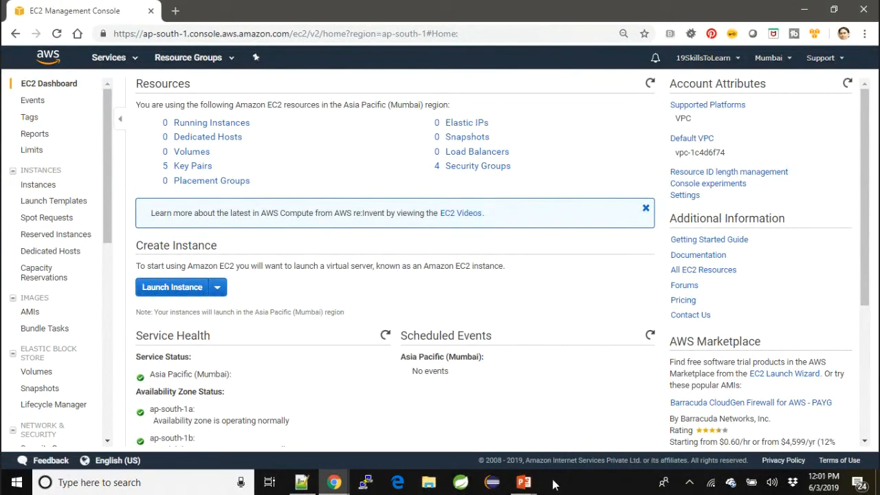
mouse_move(533, 486)
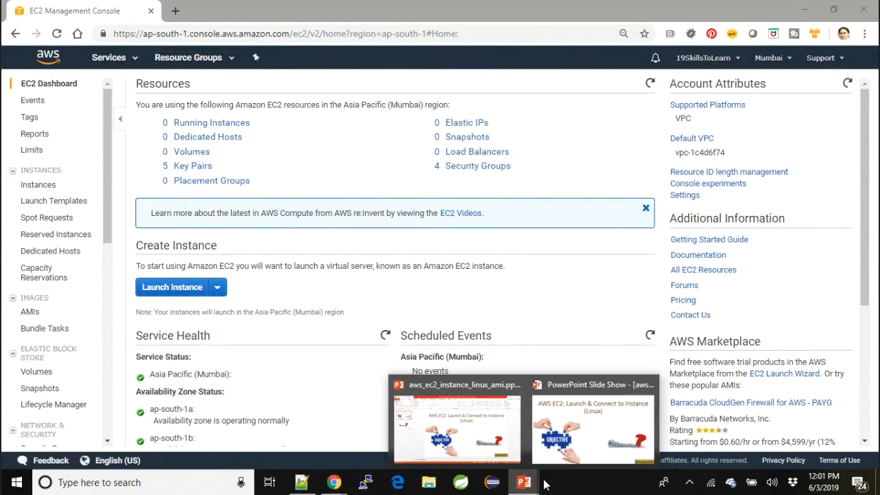
click(579, 444)
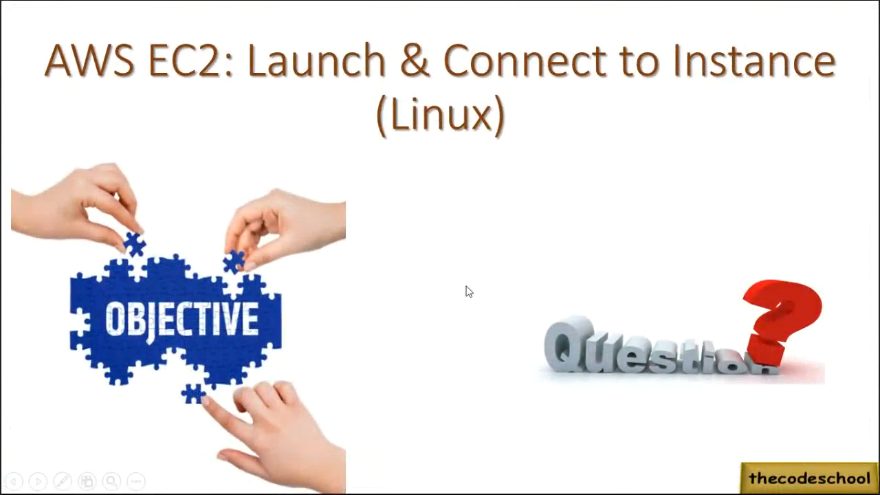